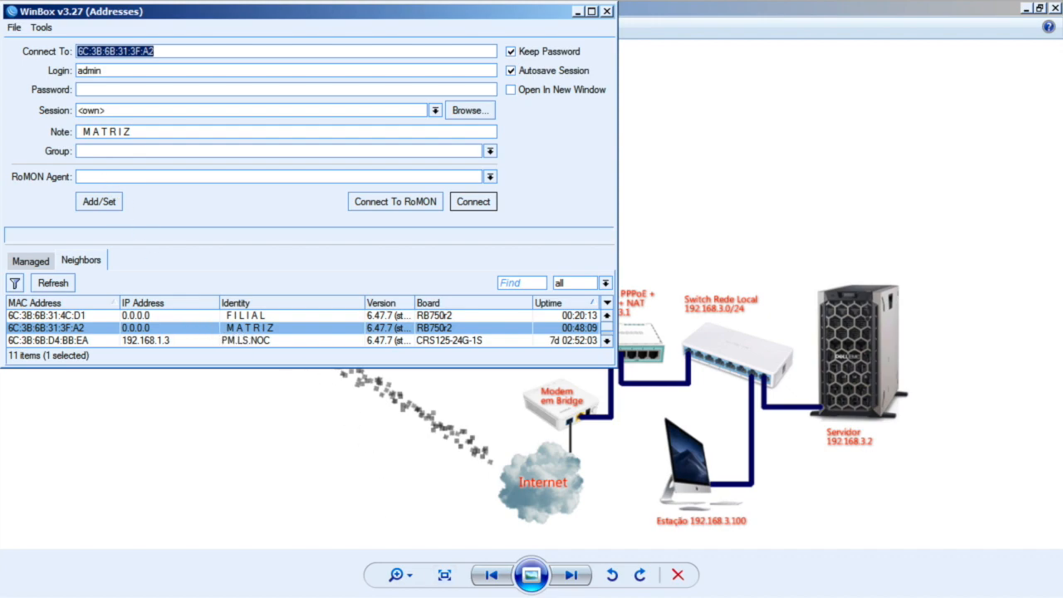
- Connect to the MATRIZ router and open a terminal window placed below its interface list
click(371, 591)
click(371, 585)
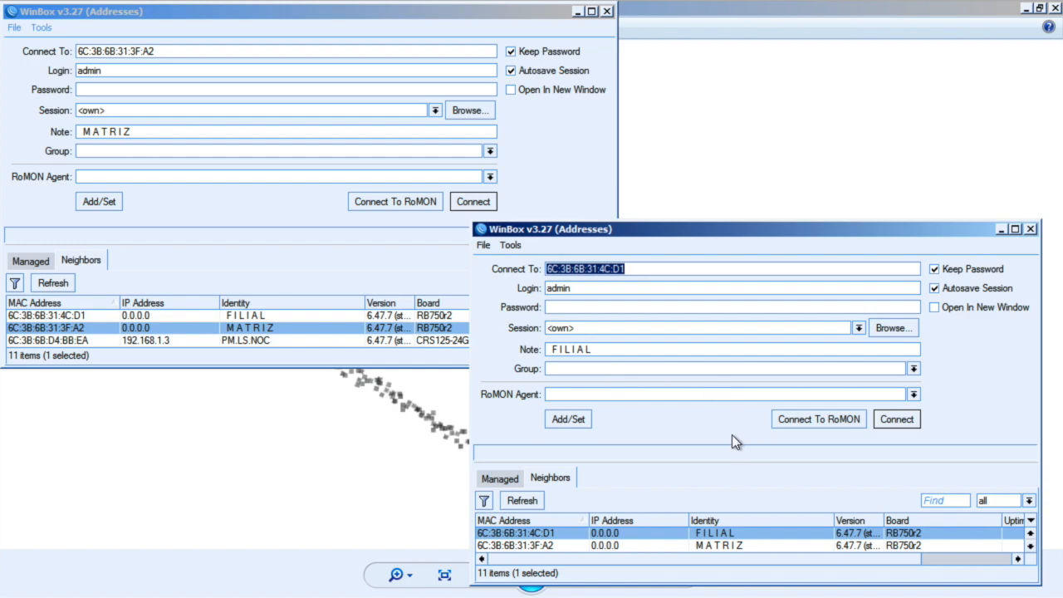
click(485, 202)
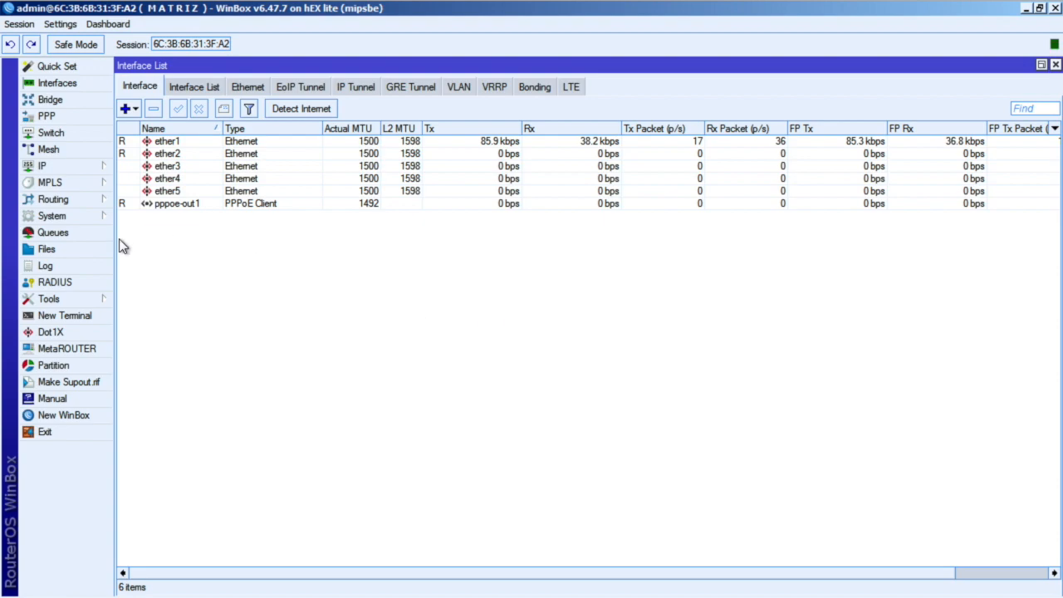
click(89, 317)
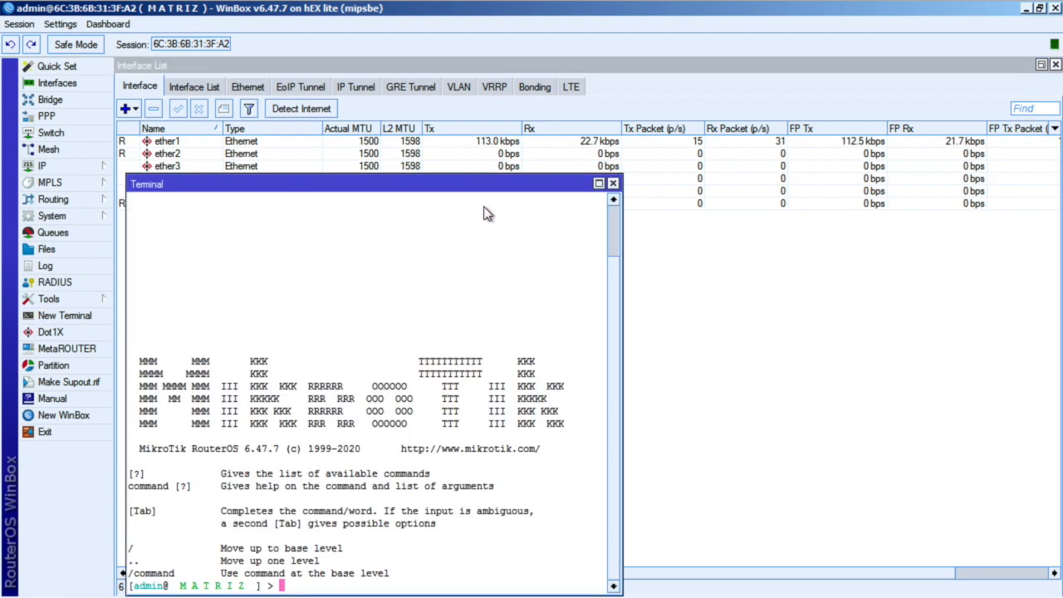
drag(623, 170, 682, 234)
drag(585, 234, 595, 219)
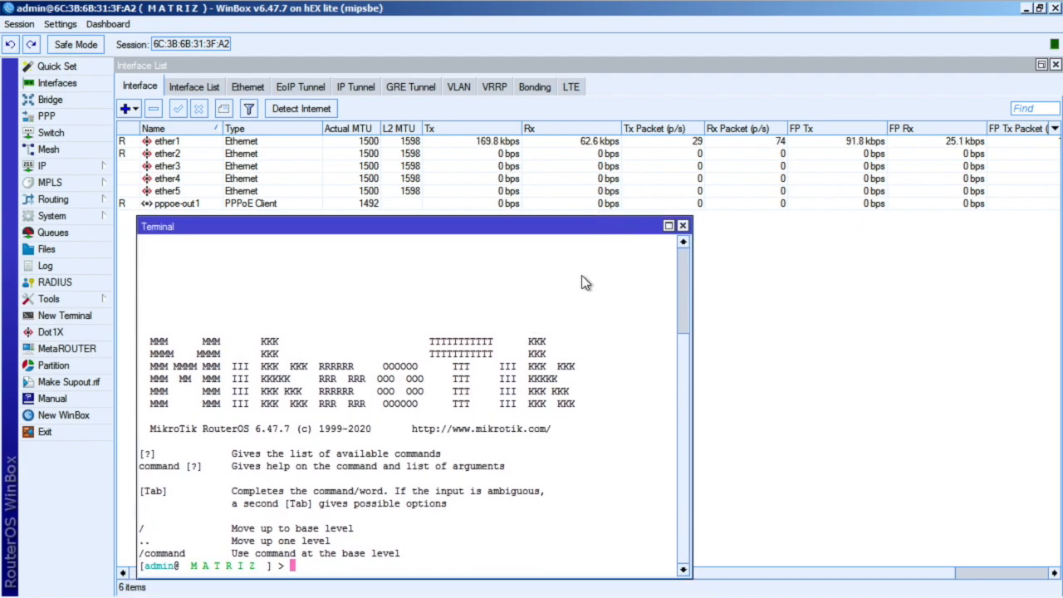
text(ing 8.8.8.8)
key(Return)
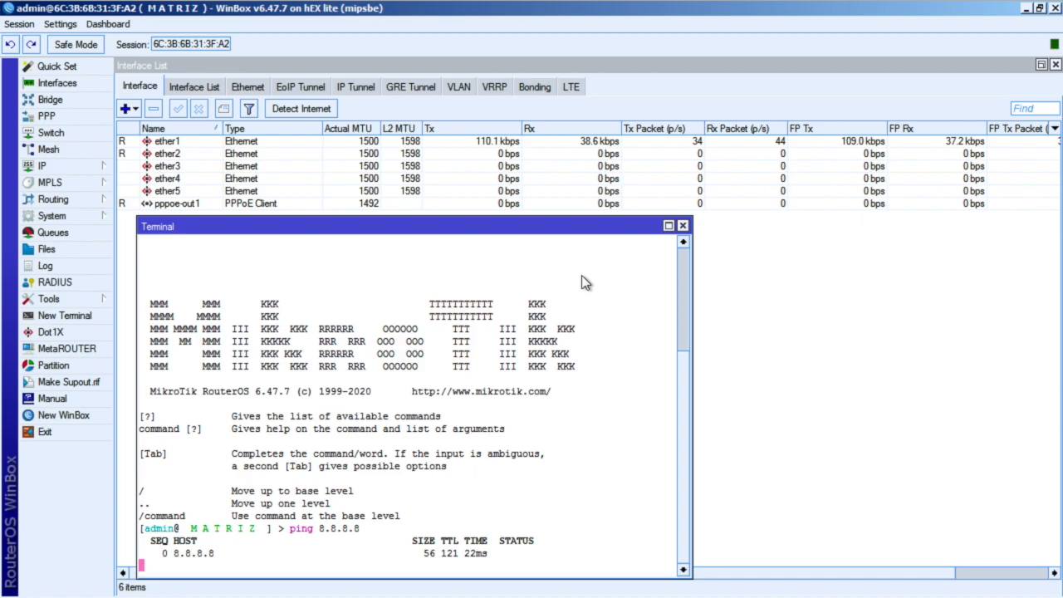
key(ctrl+c)
text(ping www.mikrotik.com)
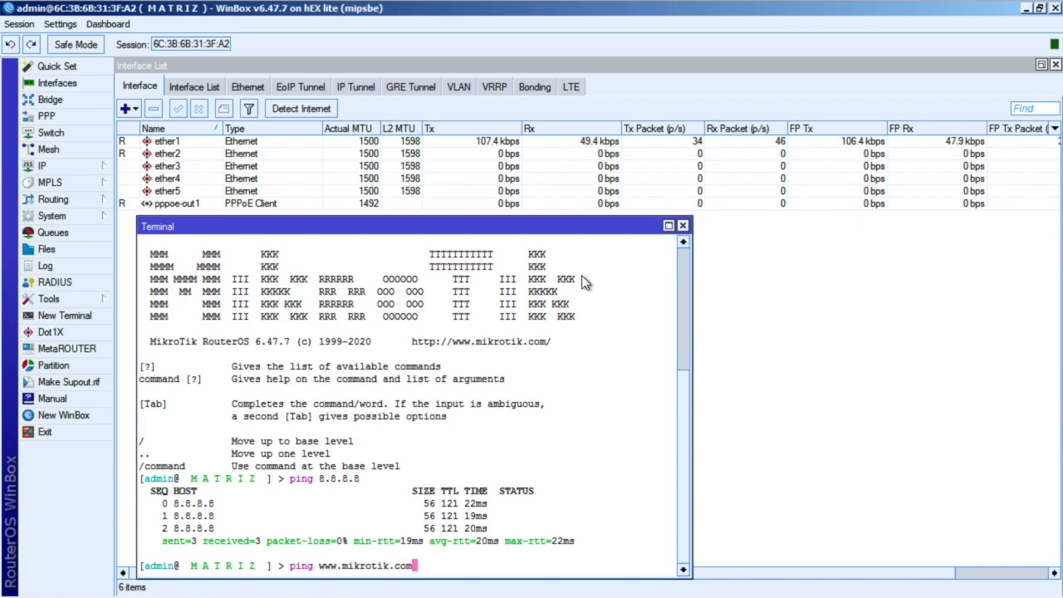
key(Return)
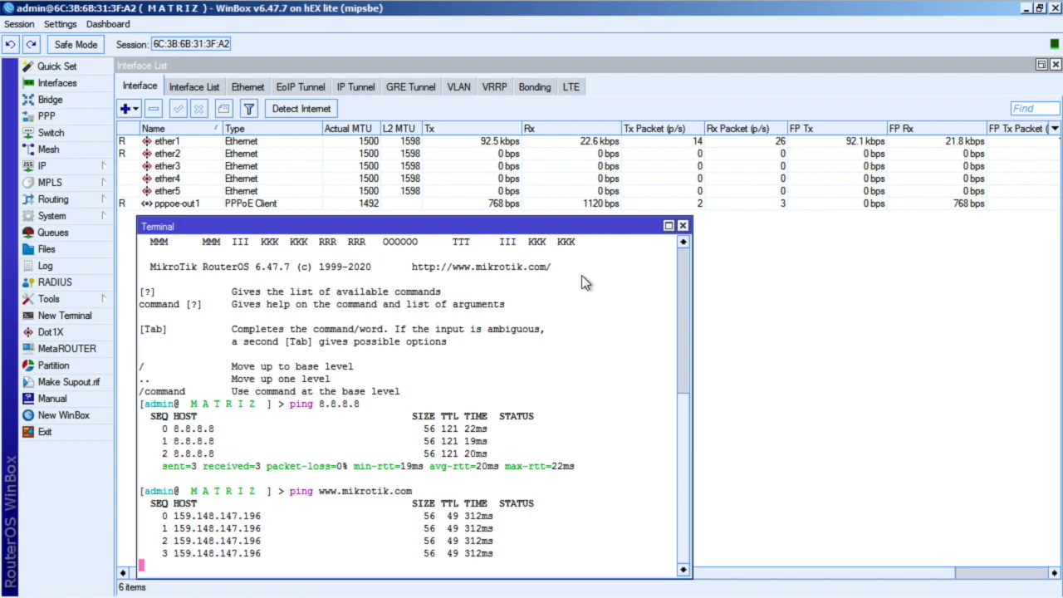
key(ctrl+c)
- Ping the local server 192.168.2.2 from the MATRIZ terminal and stop after a few replies
text(pi)
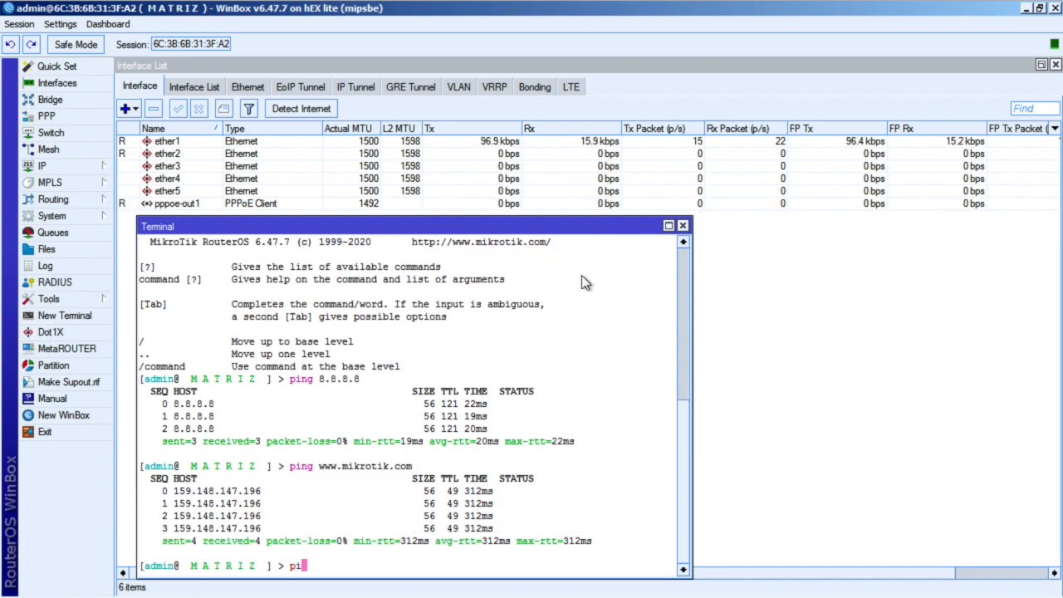
text(ng 192.168.)
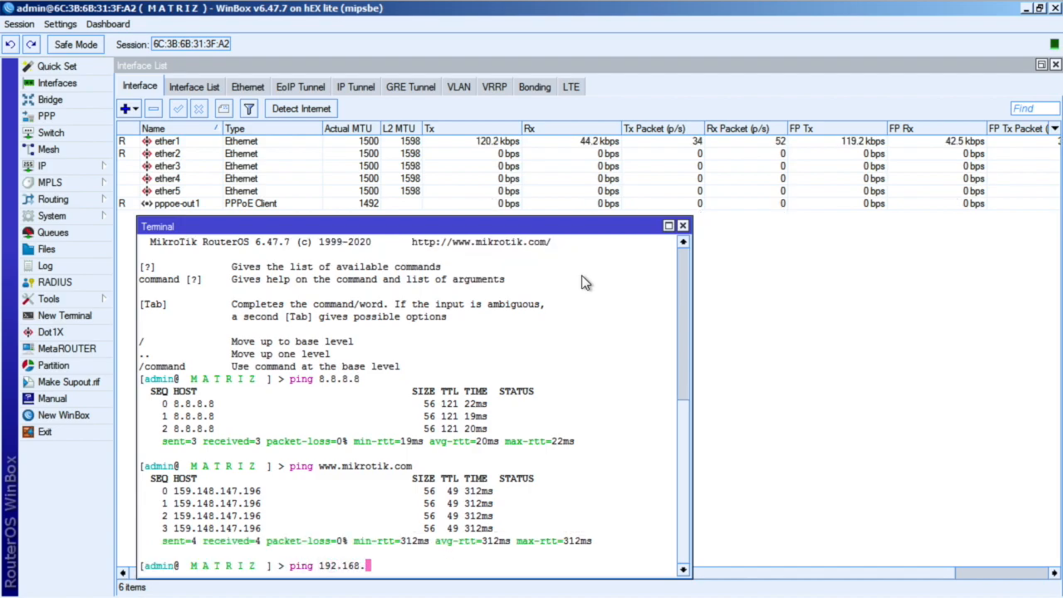
text(2.)
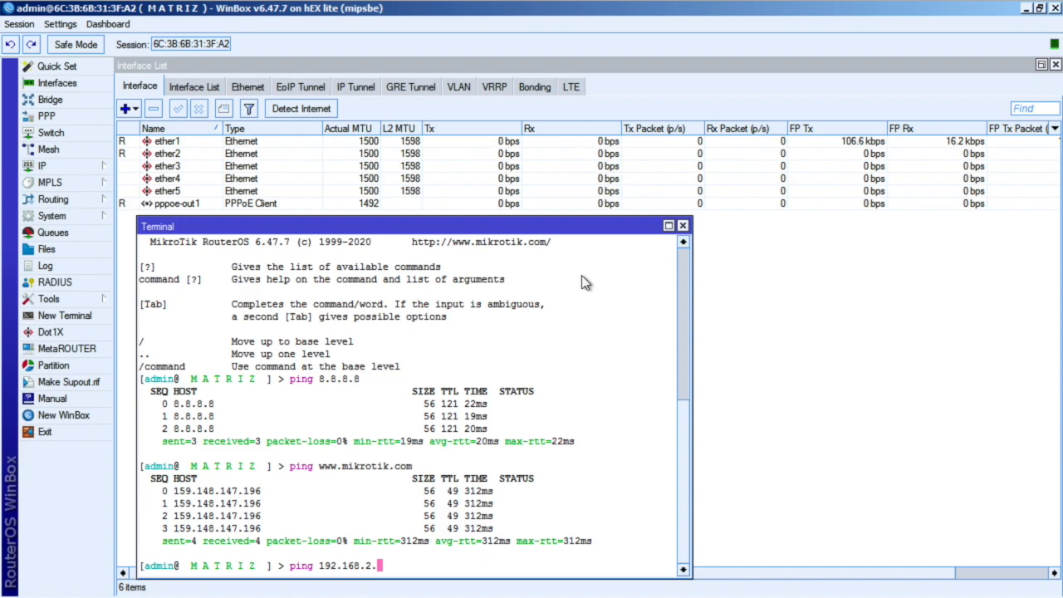
text(2)
key(Return)
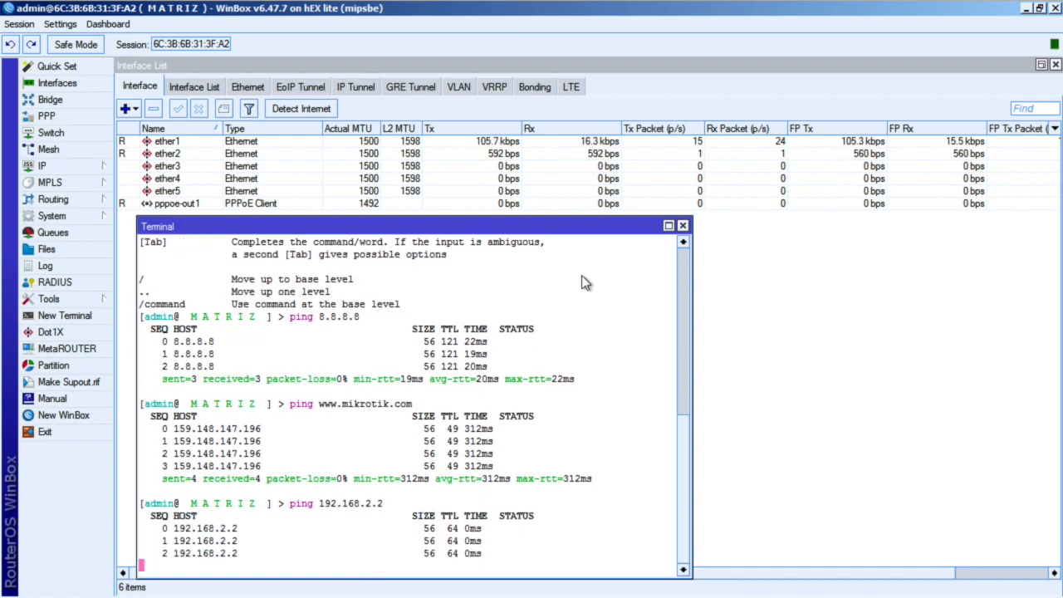
key(ctrl+c)
- Ping the local host 192.168.2.100 from the MATRIZ terminal and stop after a few replies
key(Up)
key(BackSpace)
text(100)
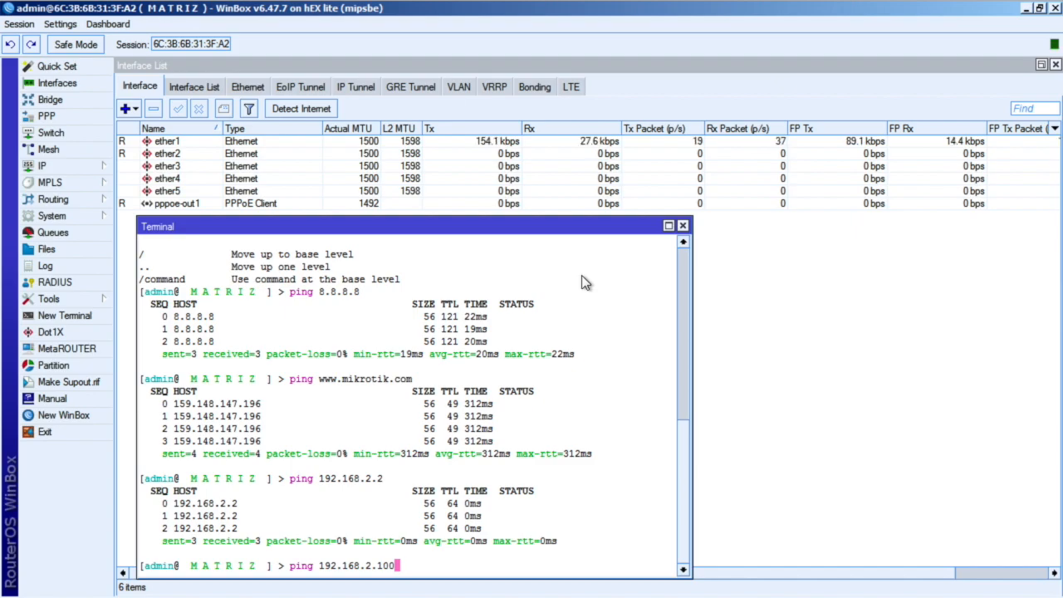
key(Return)
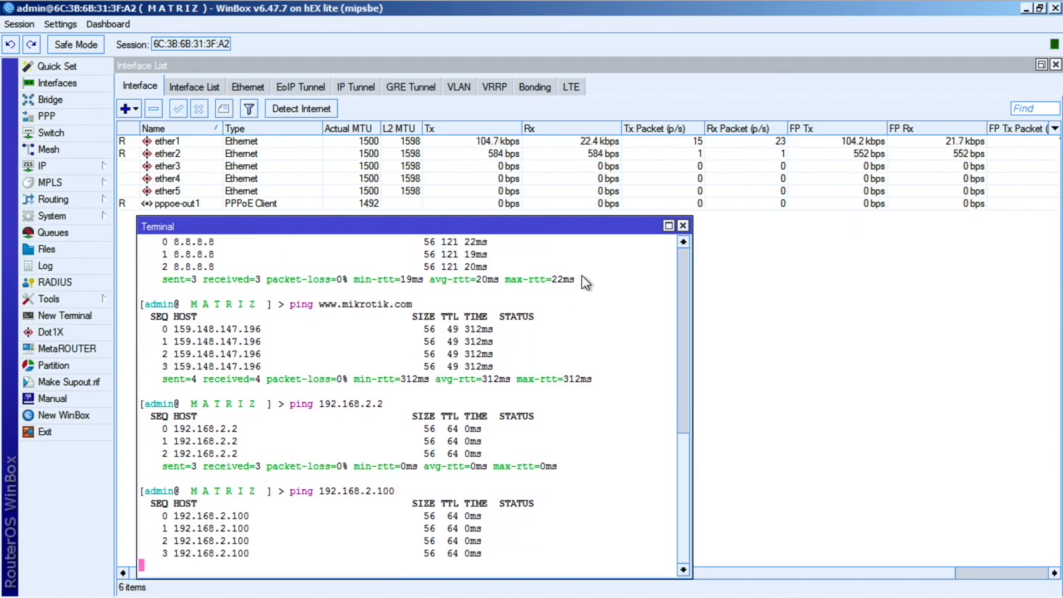
key(ctrl+c)
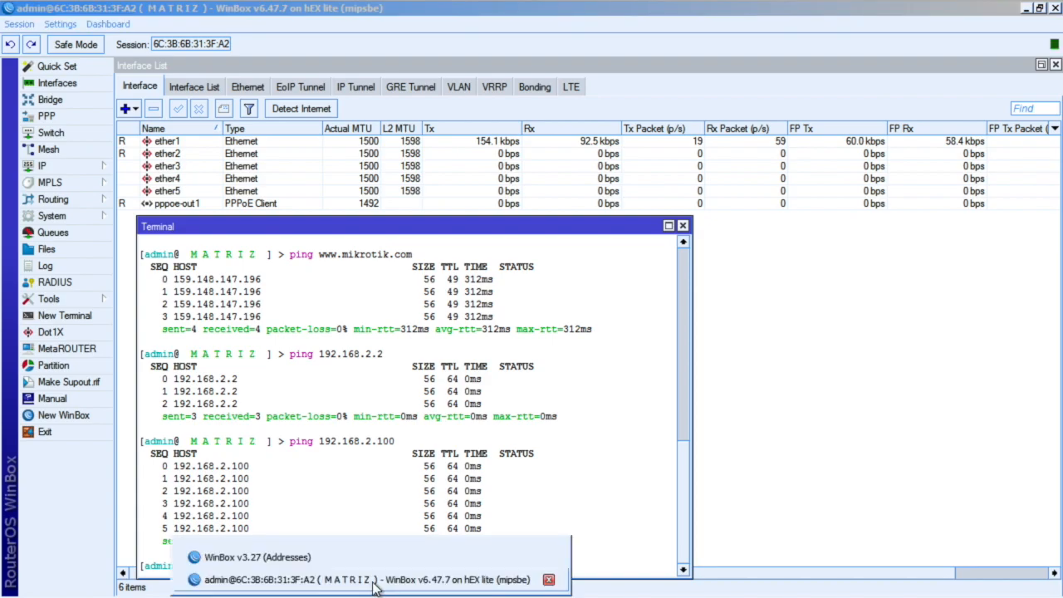
- Connect to the FILIAL router and open a terminal window placed clear of its interface list
click(546, 554)
click(892, 420)
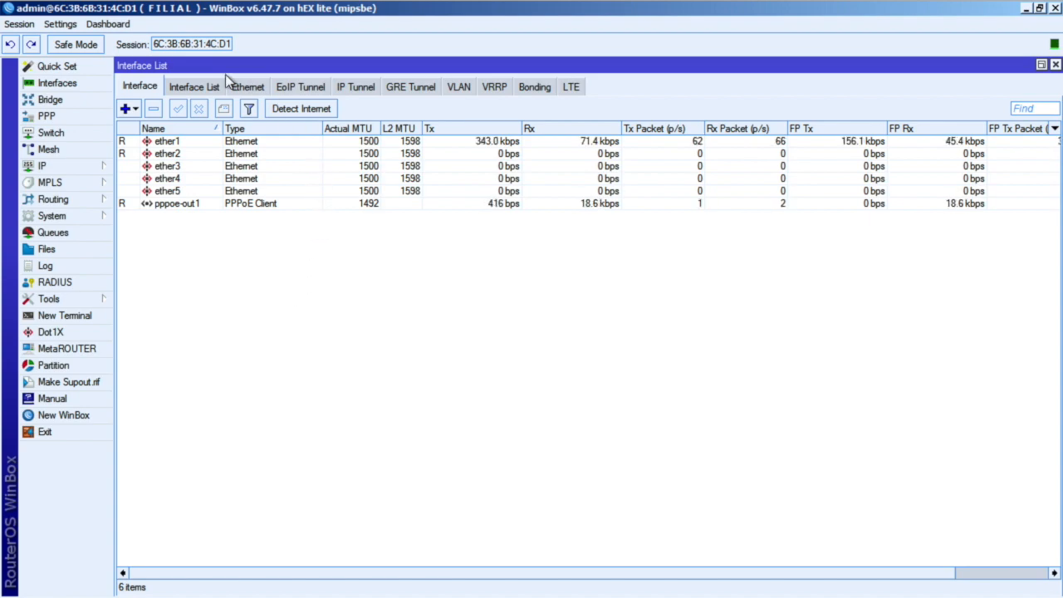
click(72, 310)
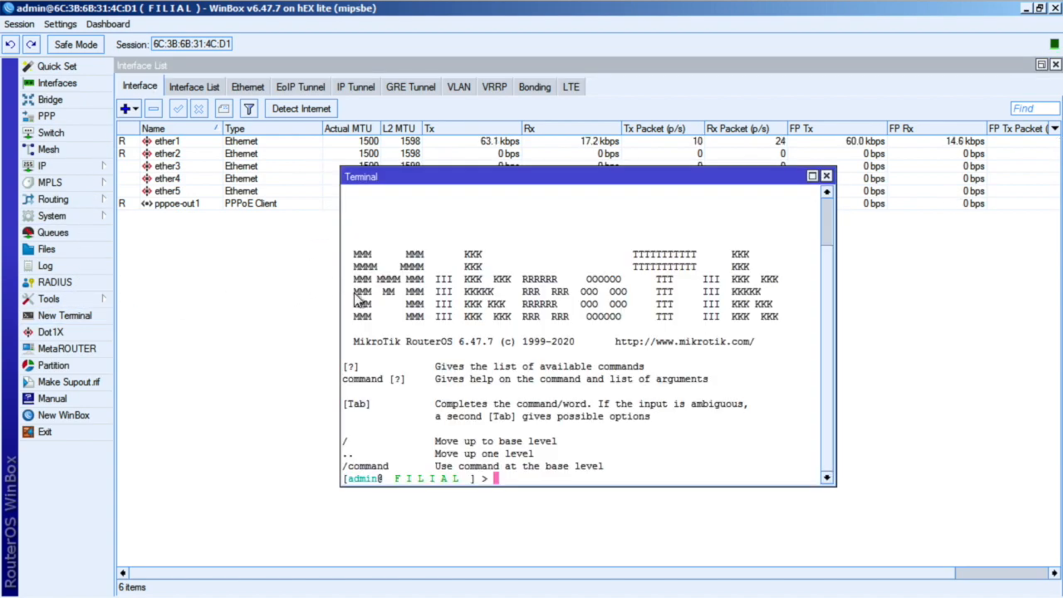
drag(466, 186, 641, 253)
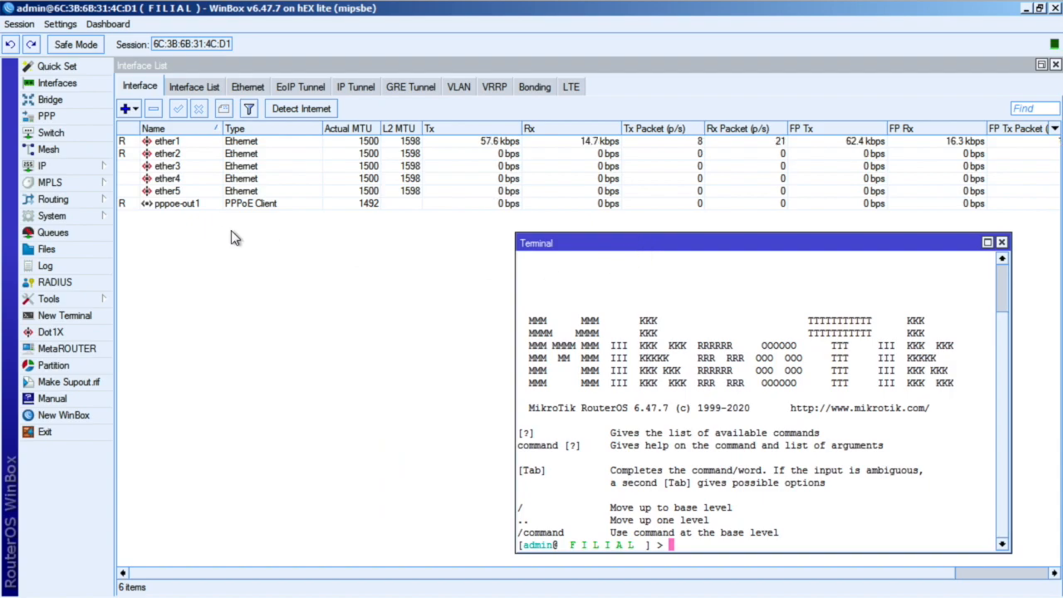
- Examine the FILIAL router's IP address list with the Address column widened, then close the list
click(91, 166)
click(142, 203)
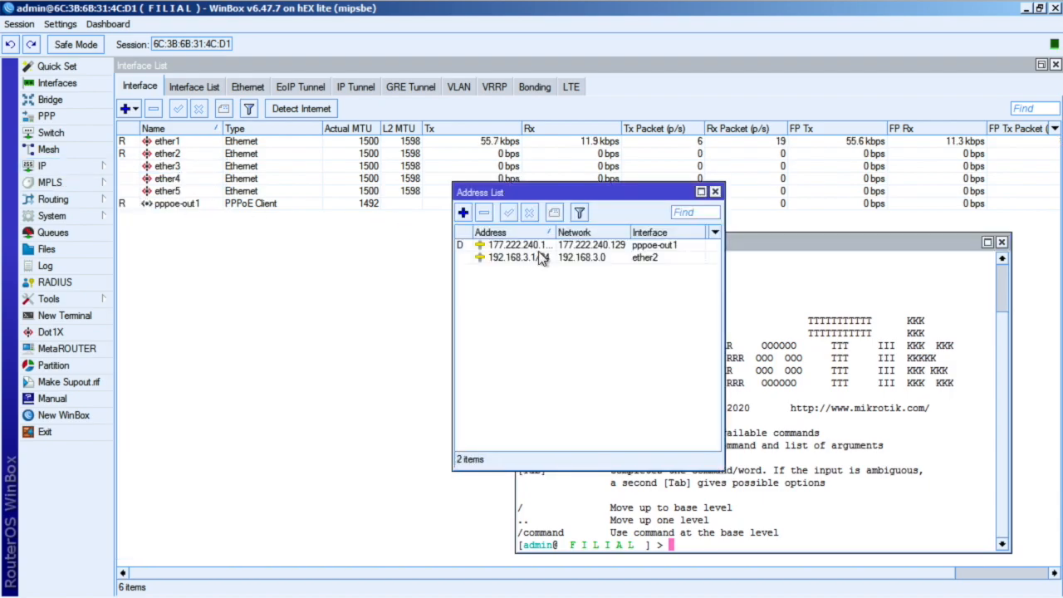
drag(553, 231, 567, 231)
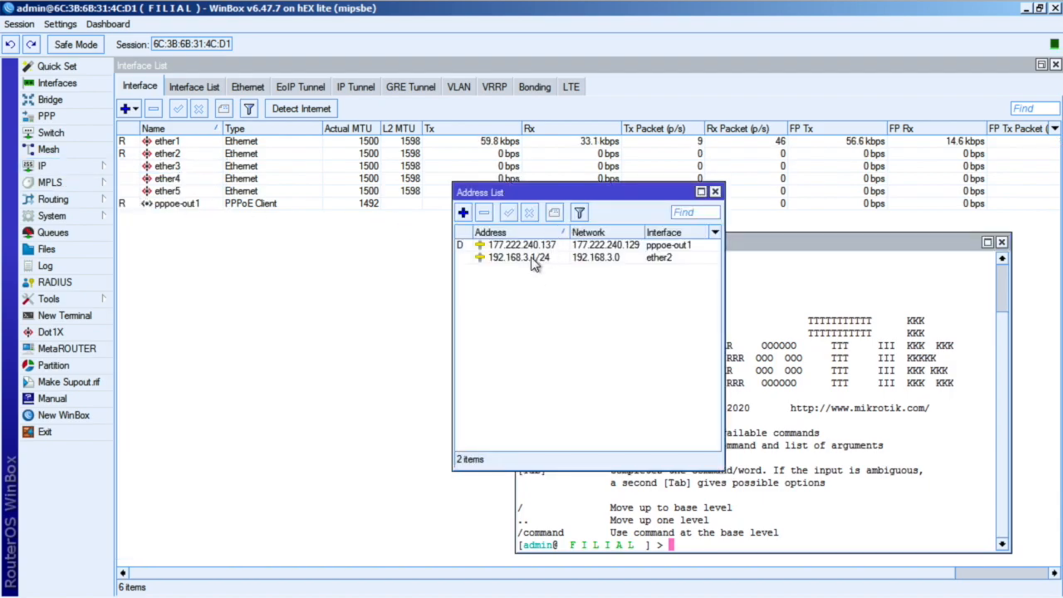
click(535, 261)
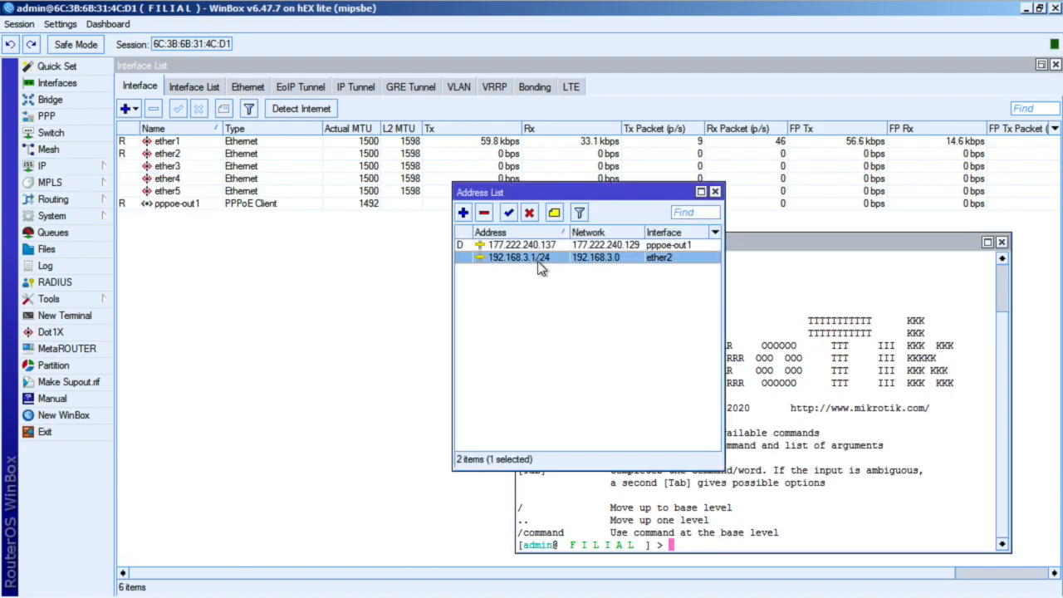
click(715, 192)
- Ping 8.8.8.8 from the FILIAL terminal and stop after a few replies
text(p)
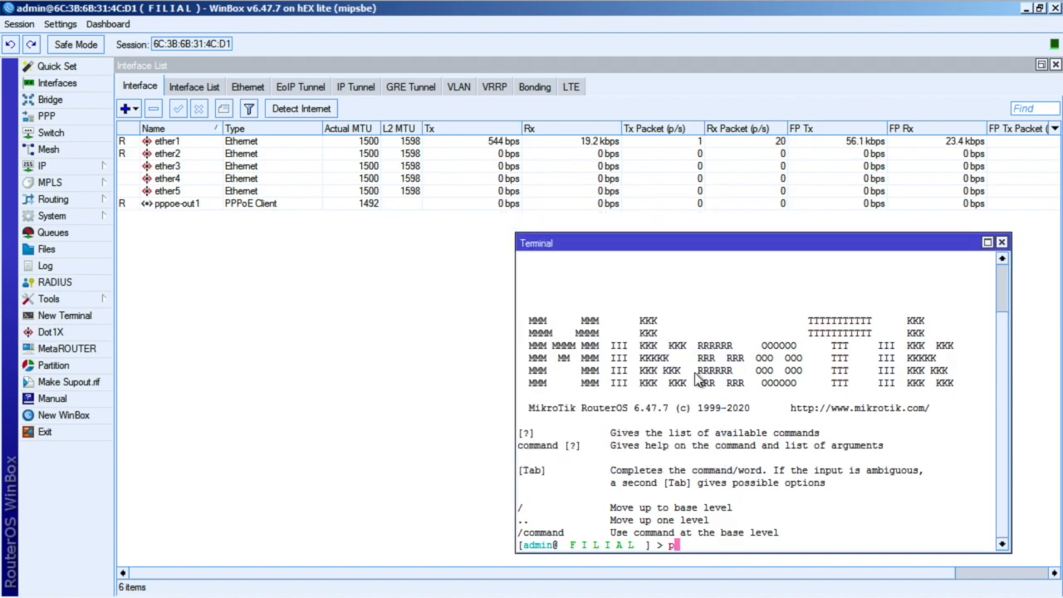
text(ing 8.8.8.8)
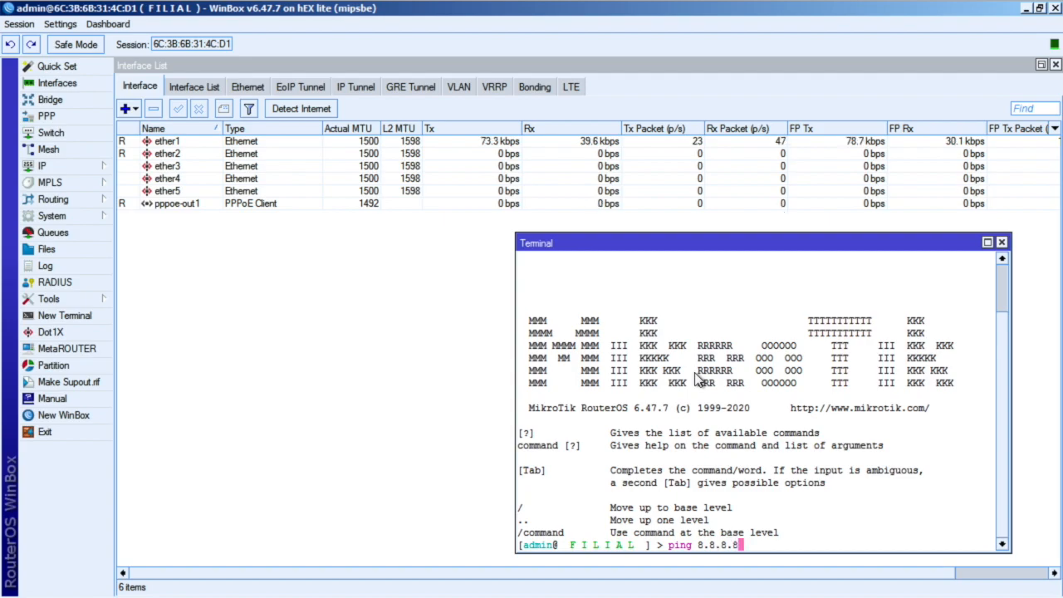
key(Return)
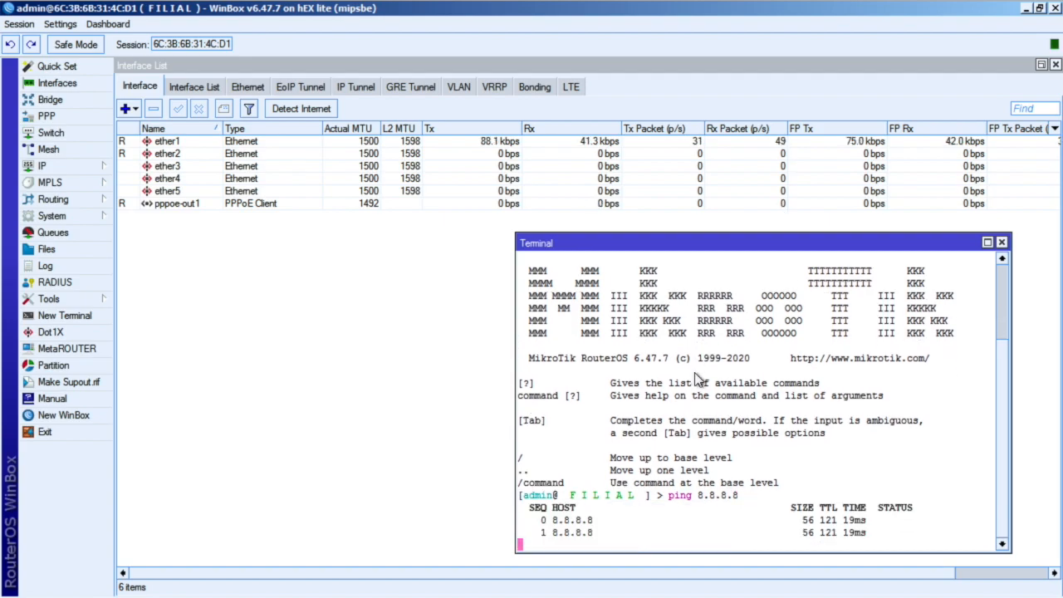
key(ctrl+c)
key(Up)
key(BackSpace)
key(BackSpace)
key(BackSpace)
key(BackSpace)
key(BackSpace)
key(BackSpace)
key(BackSpace)
text(www.mikrotik.com)
key(Return)
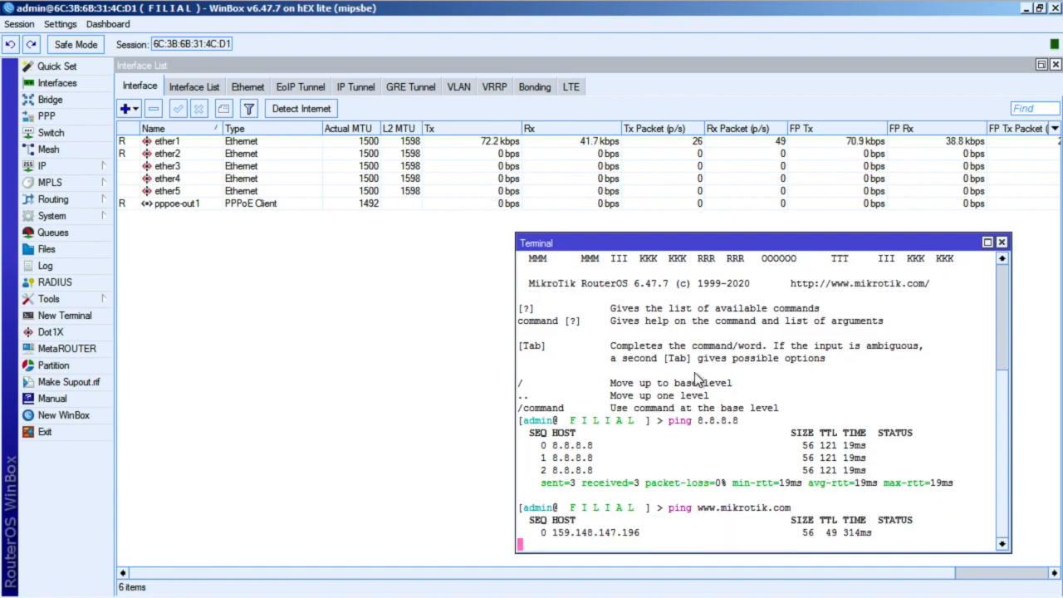
key(ctrl+c)
- Ping the local server 192.168.3.2 from the FILIAL terminal and stop after a few replies
text(p)
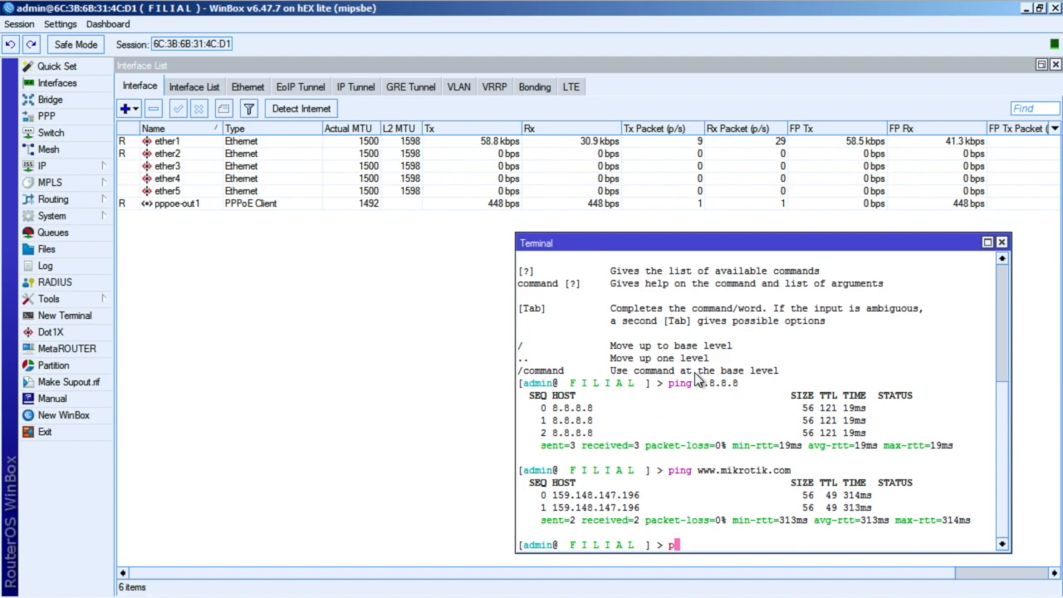
text(ing 192.1)
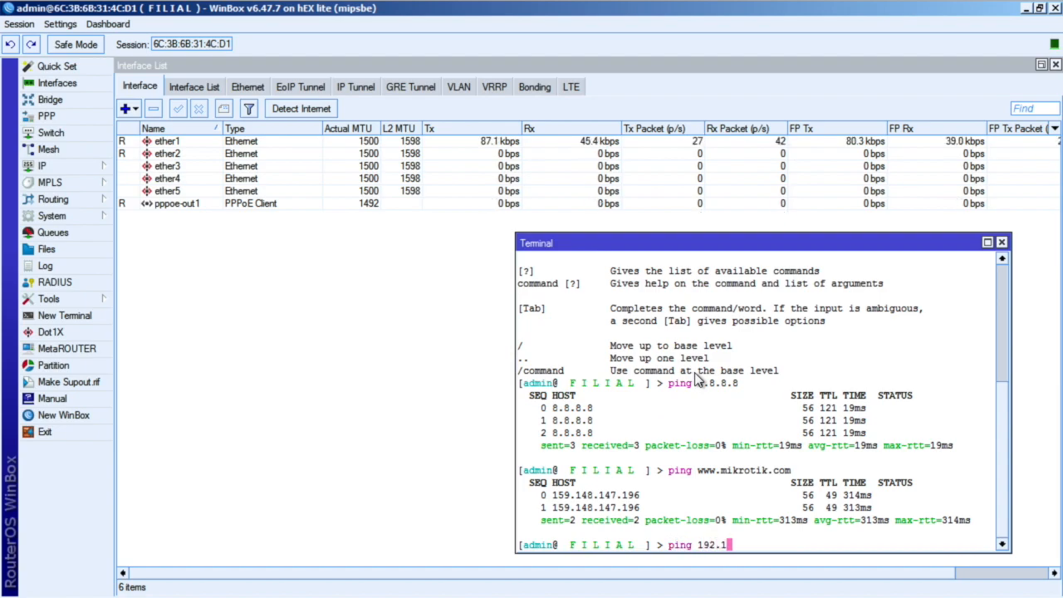
text(68.3.2)
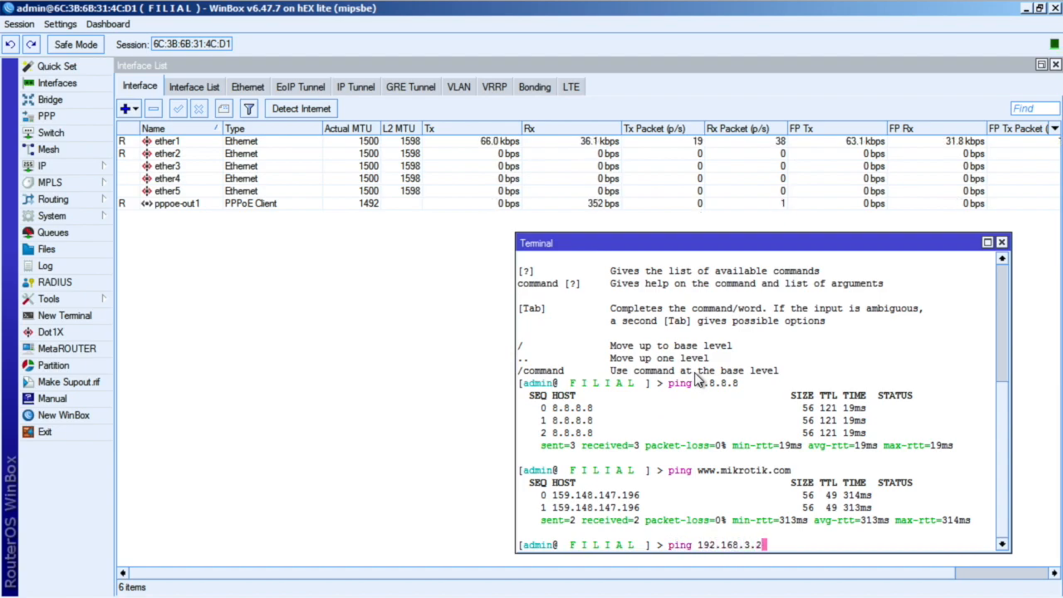
key(Return)
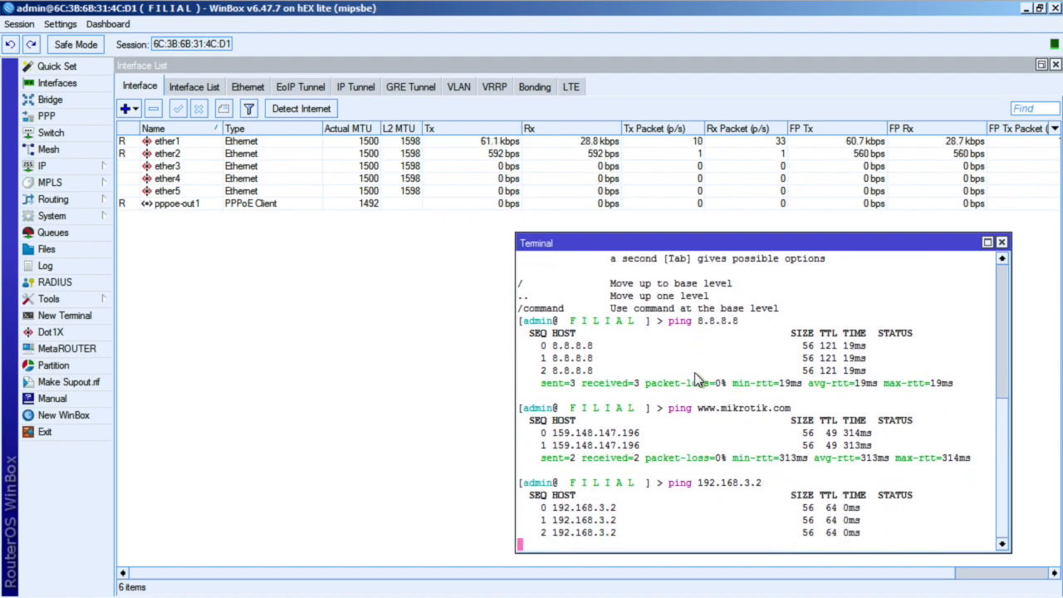
key(ctrl+c)
- Ping the local workstation 192.168.3.100 from the FILIAL terminal and stop after a few replies
key(Up)
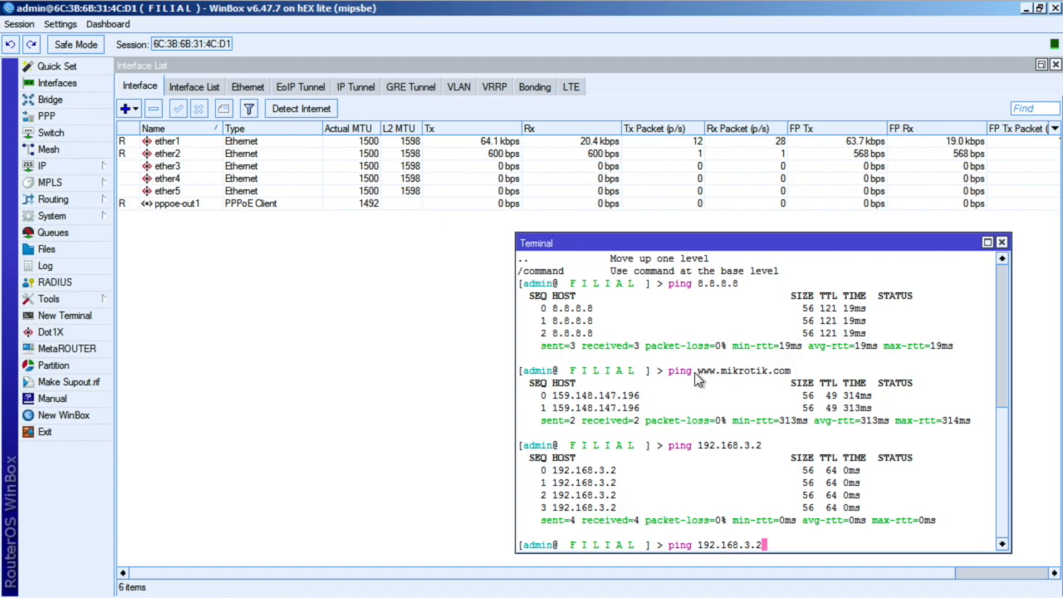
key(BackSpace)
text(100)
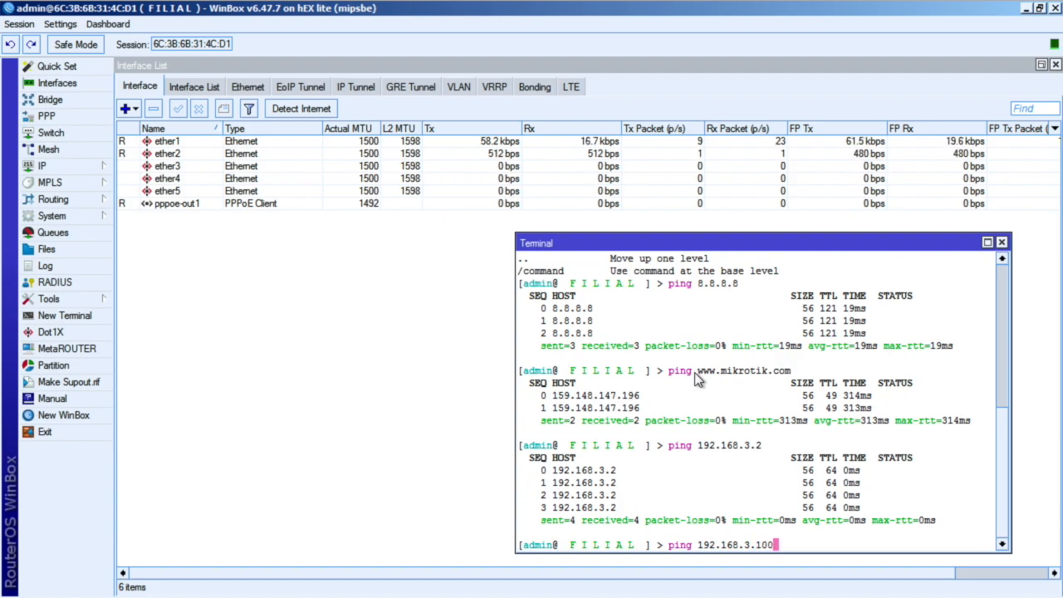
key(Return)
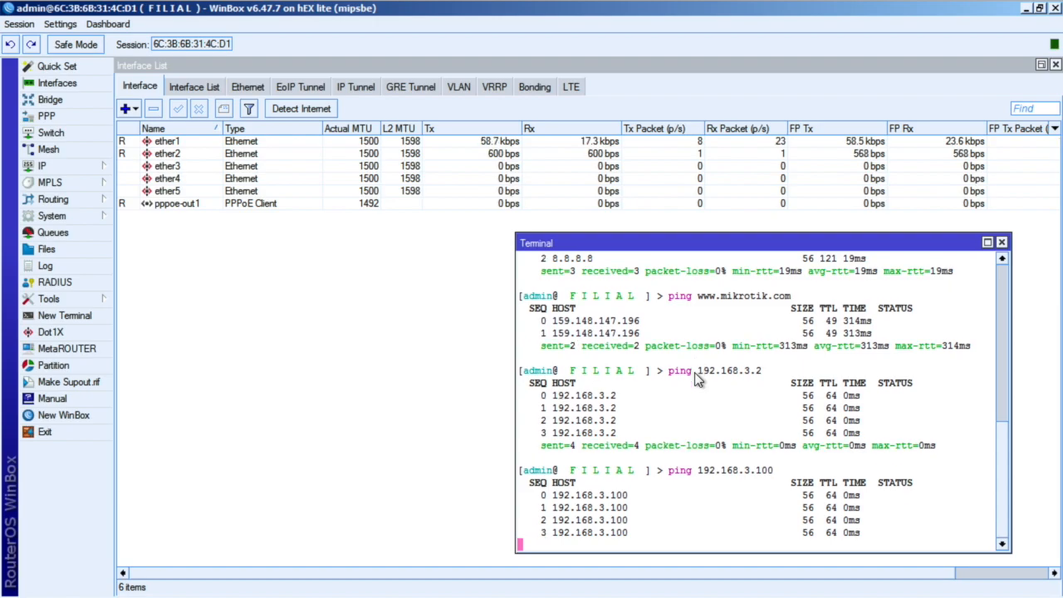
key(ctrl+c)
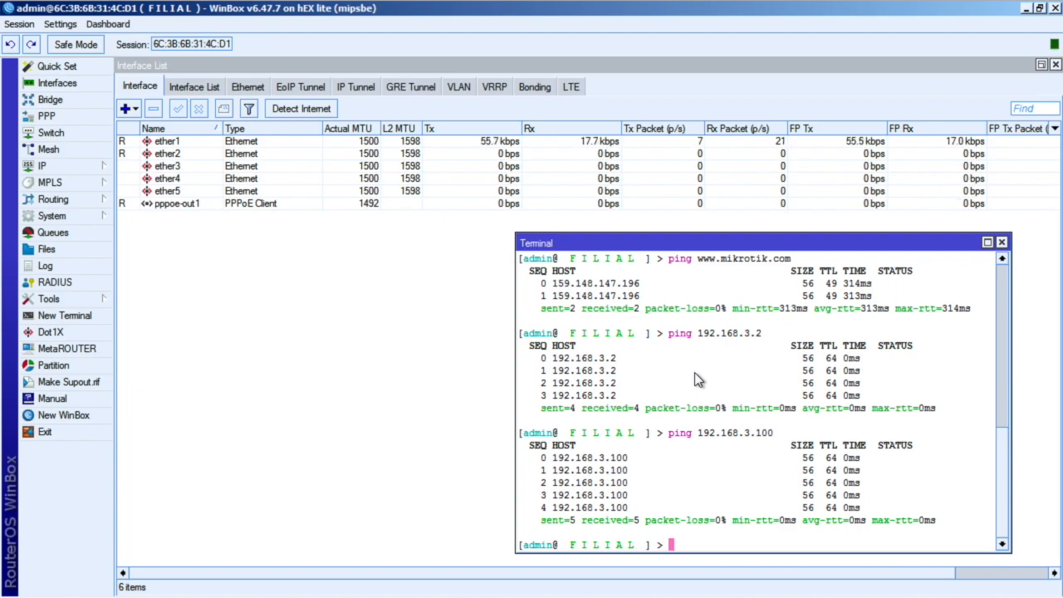
- Ping the MATRIZ server 192.168.2.2 from the FILIAL terminal and stop after several attempts
text(ping 1)
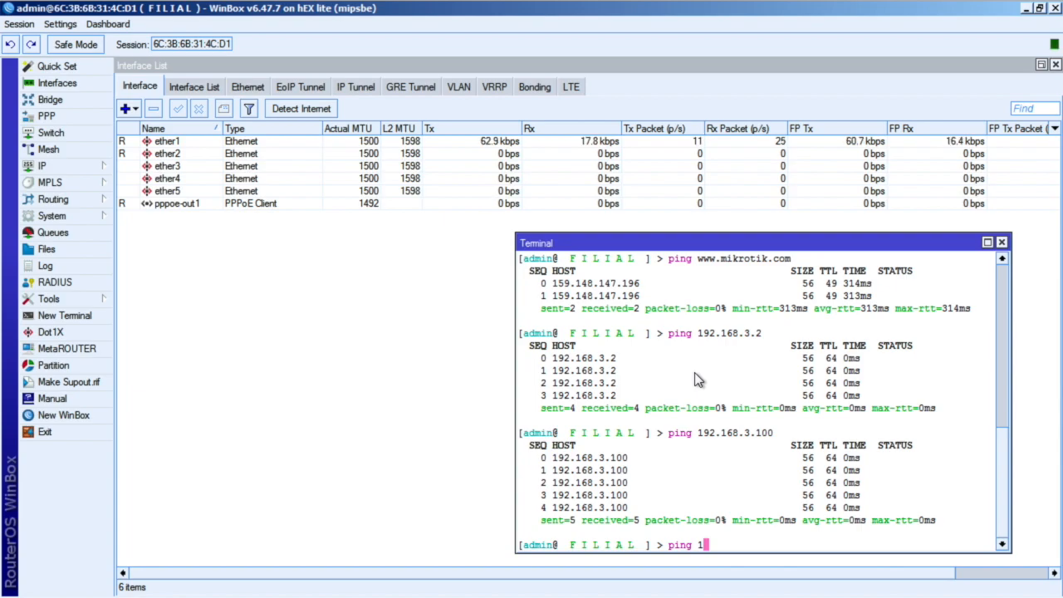
text(68)
key(BackSpace)
key(BackSpace)
text(92.1)
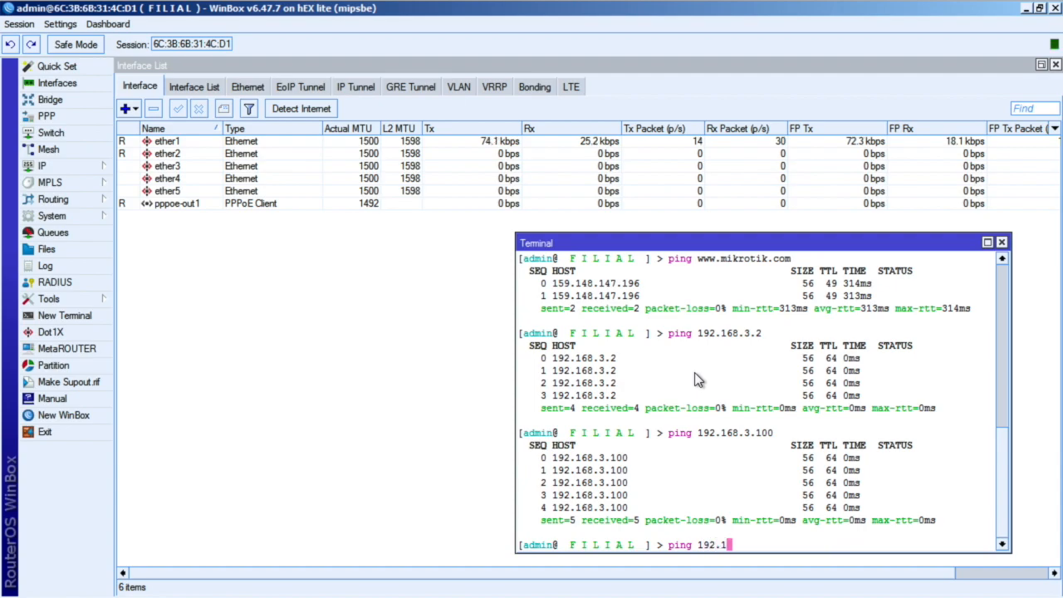
text(68.2.2)
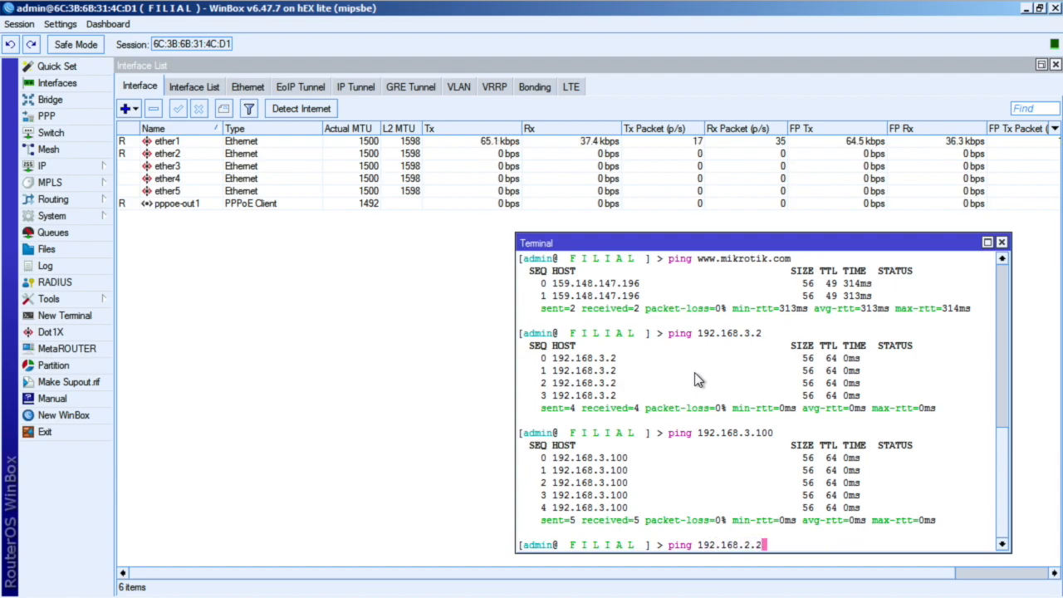
key(Return)
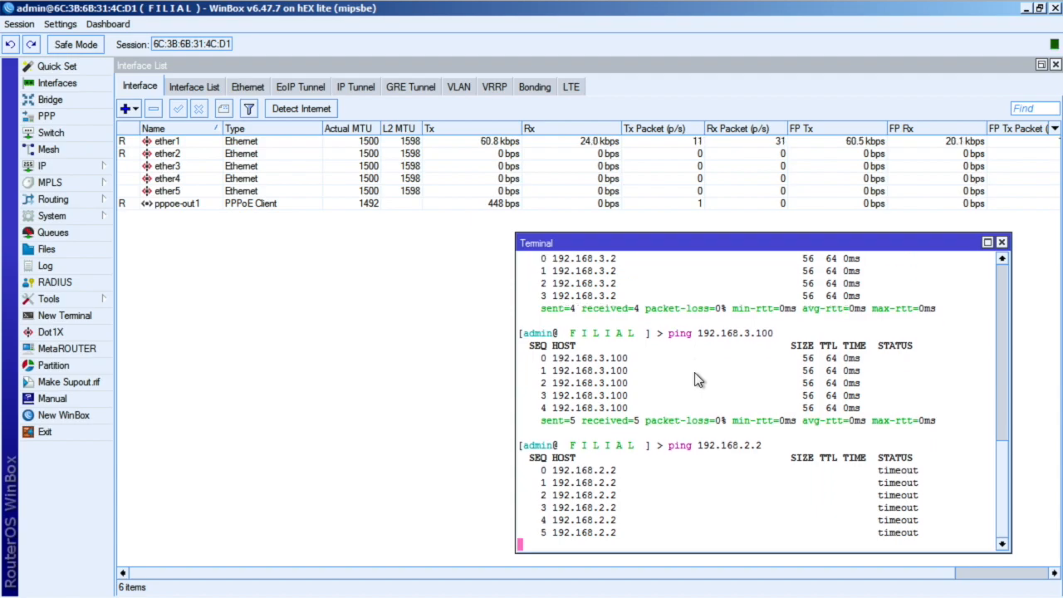
key(ctrl+c)
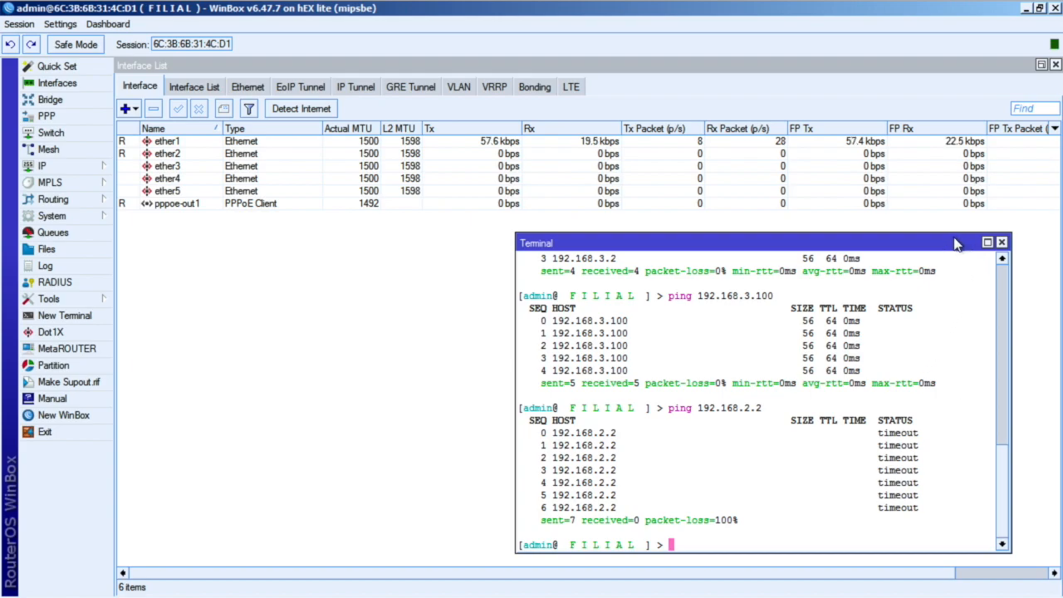
- Shorten the FILIAL terminal window slightly, switch to the MATRIZ router session and adjust its terminal window's size and position
drag(823, 236, 823, 253)
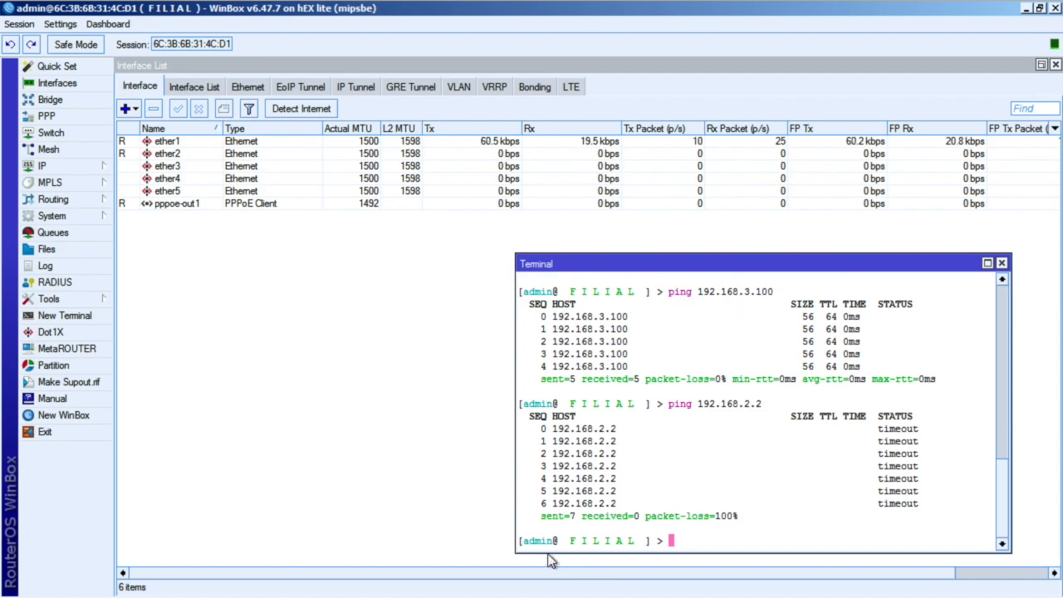
mouse_move(371, 597)
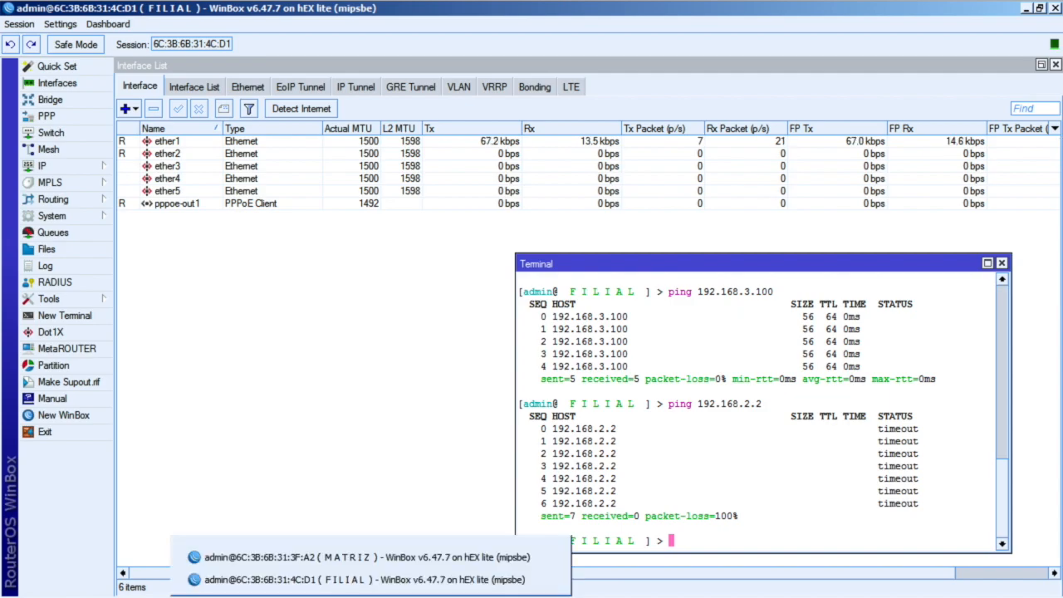
click(387, 558)
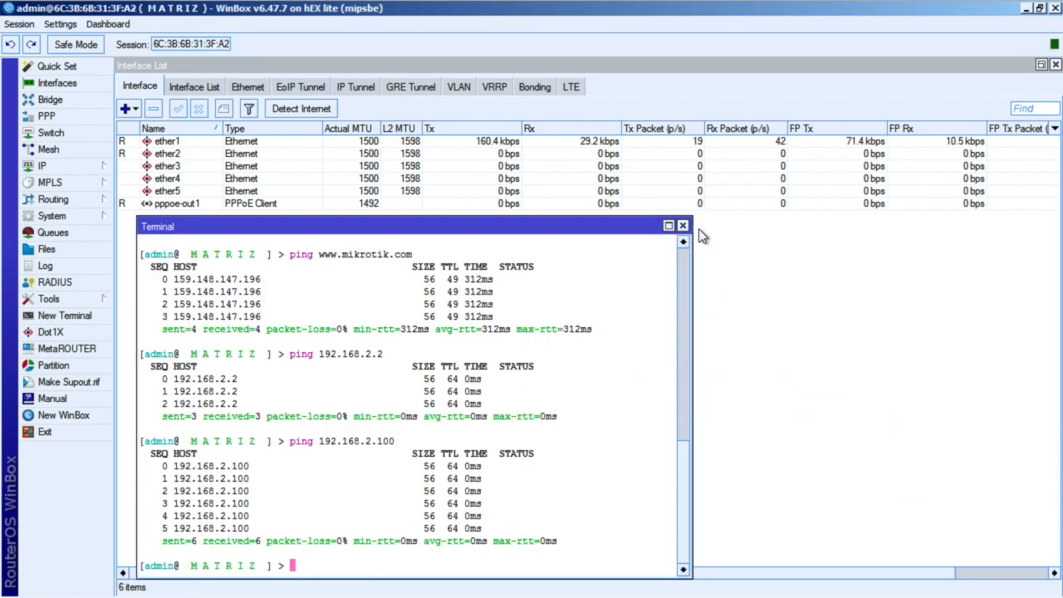
drag(693, 217, 719, 240)
drag(625, 253, 611, 241)
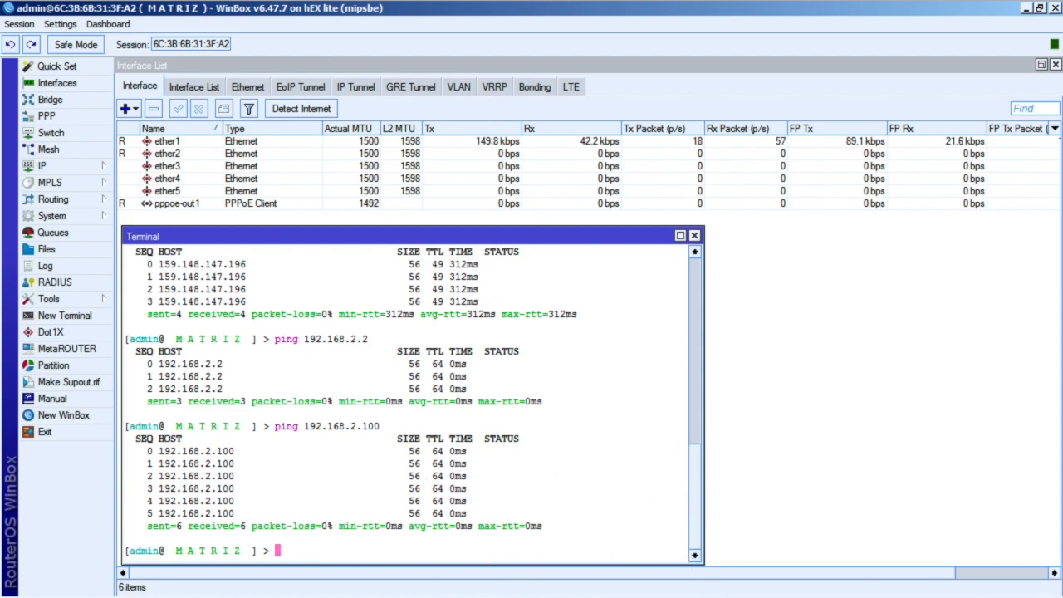
right_click(1061, 597)
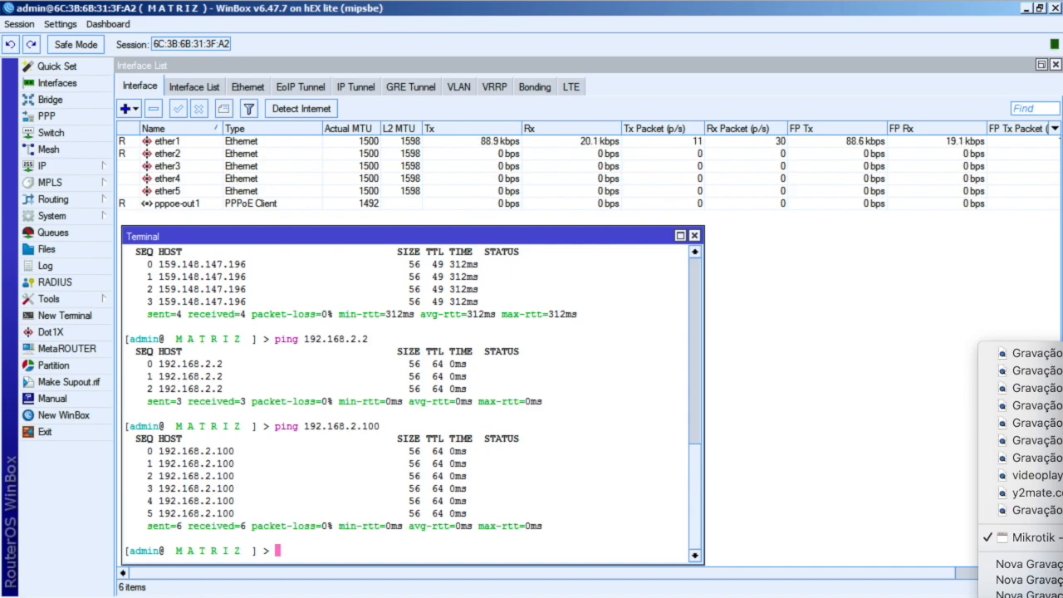
click(963, 566)
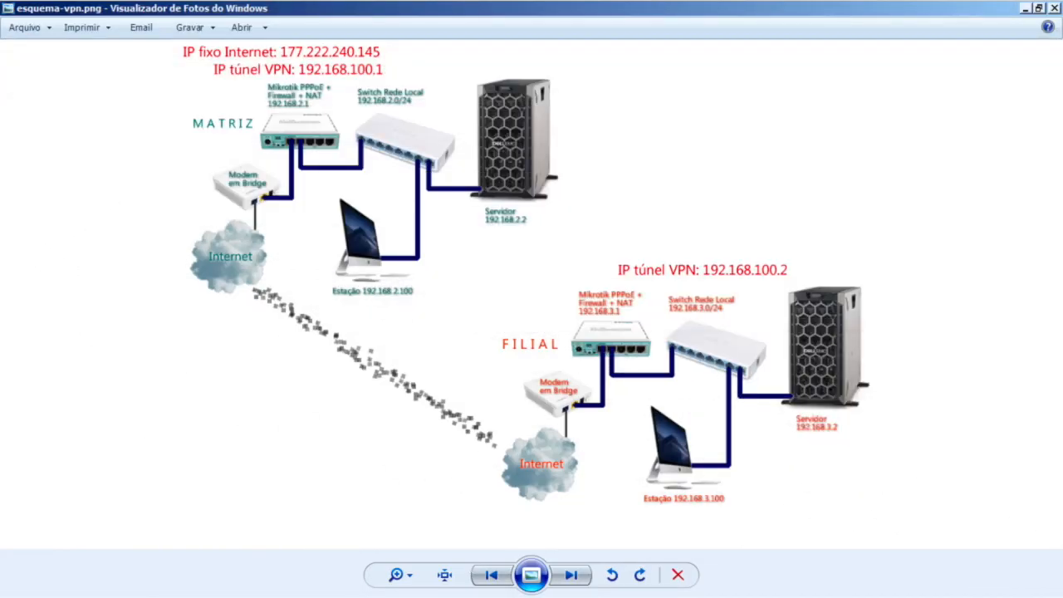
- Switch to vpn.rsc in Visual Studio Code and look through the MATRIZ script from the PPTP server section to the final route command
right_click(611, 595)
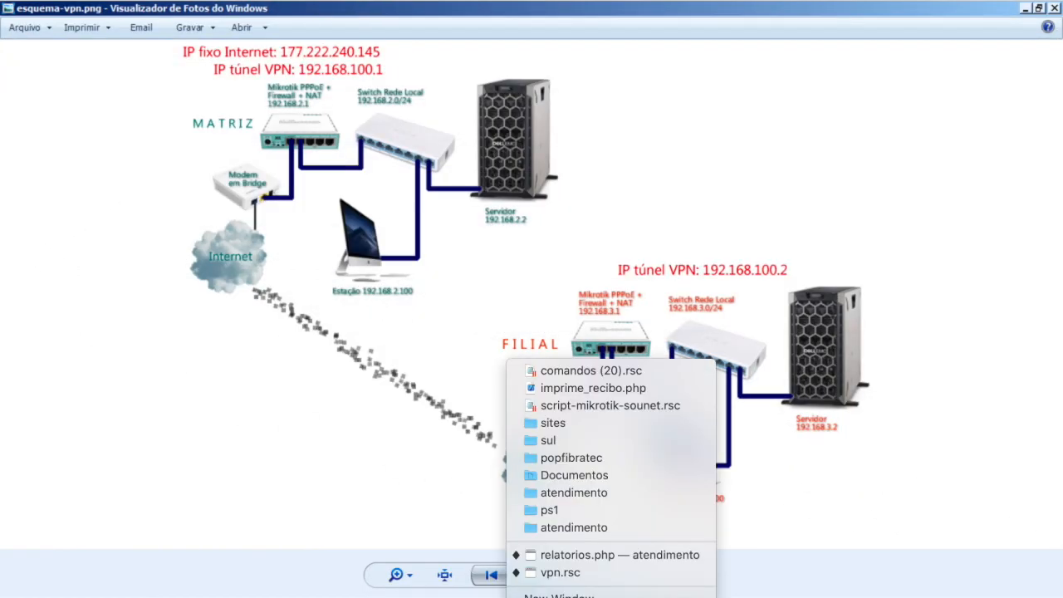
click(560, 572)
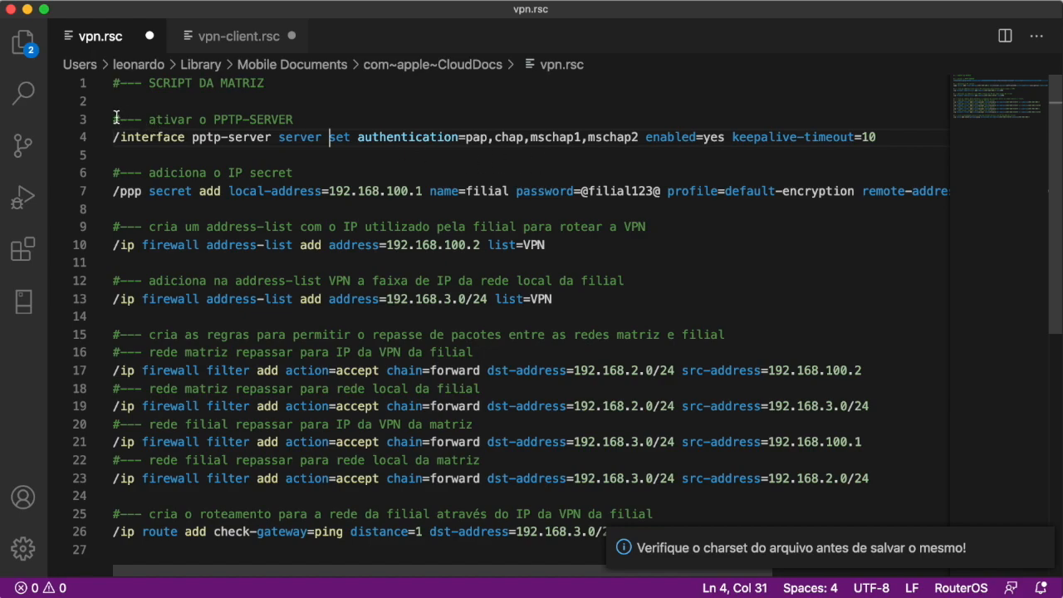
scroll(240, 141, down, 4)
scroll(240, 141, up, 4)
scroll(438, 258, down, 3)
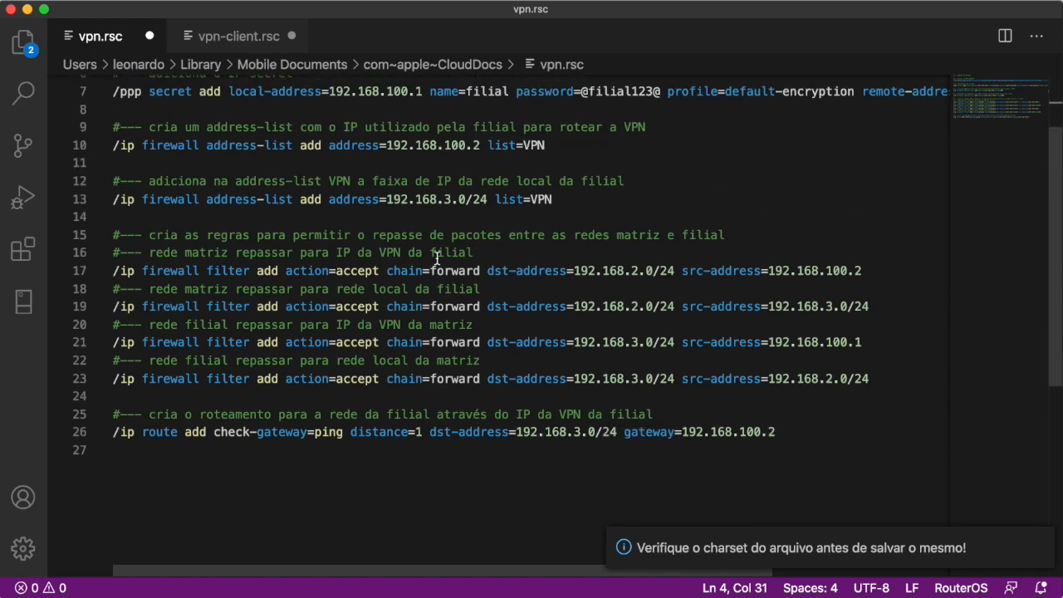
click(797, 430)
scroll(694, 398, up, 3)
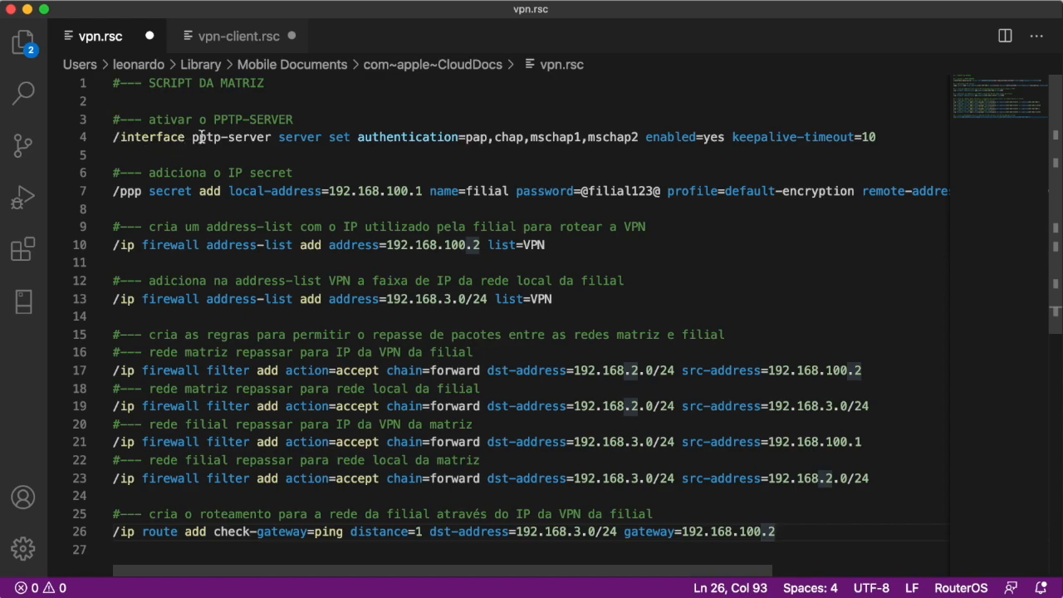
- Examine the PPTP server activation command in the MATRIZ script, highlighting pptp-server and its authentication, enabled and keepalive-timeout options
drag(271, 136, 189, 137)
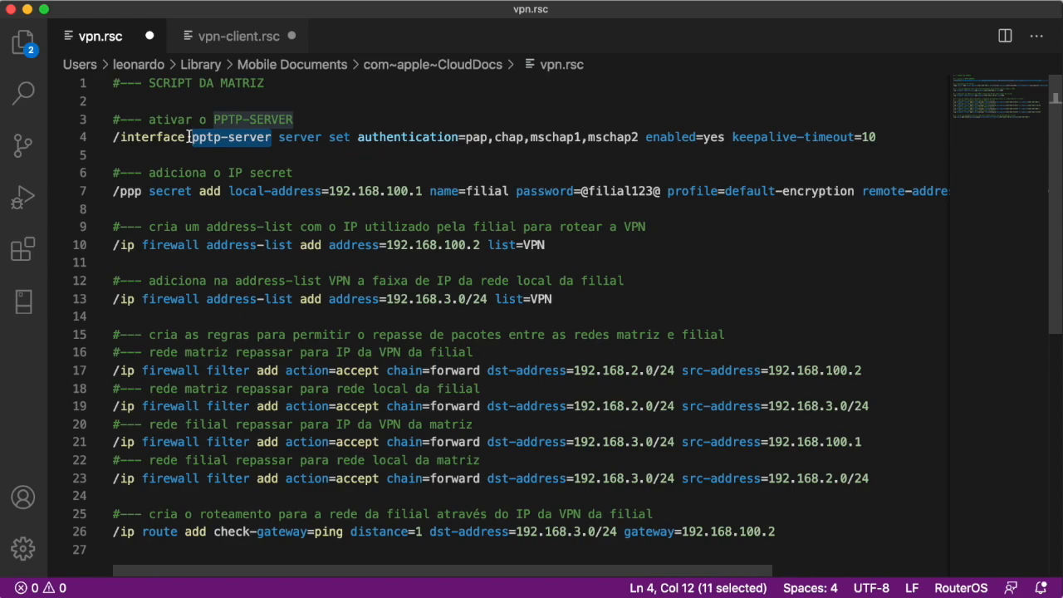
click(273, 138)
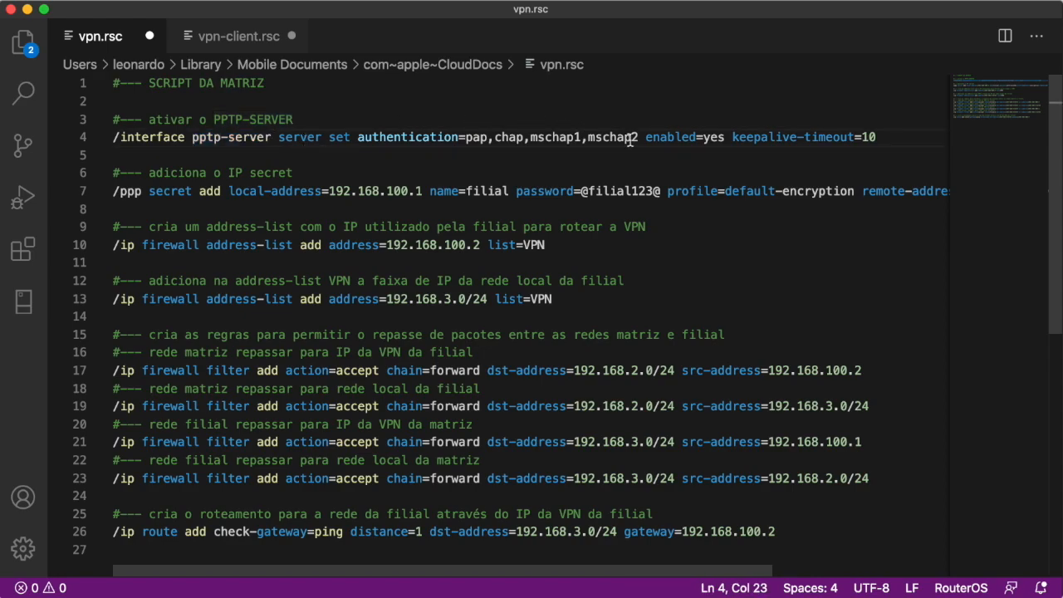
triple_click(886, 136)
drag(887, 137, 227, 137)
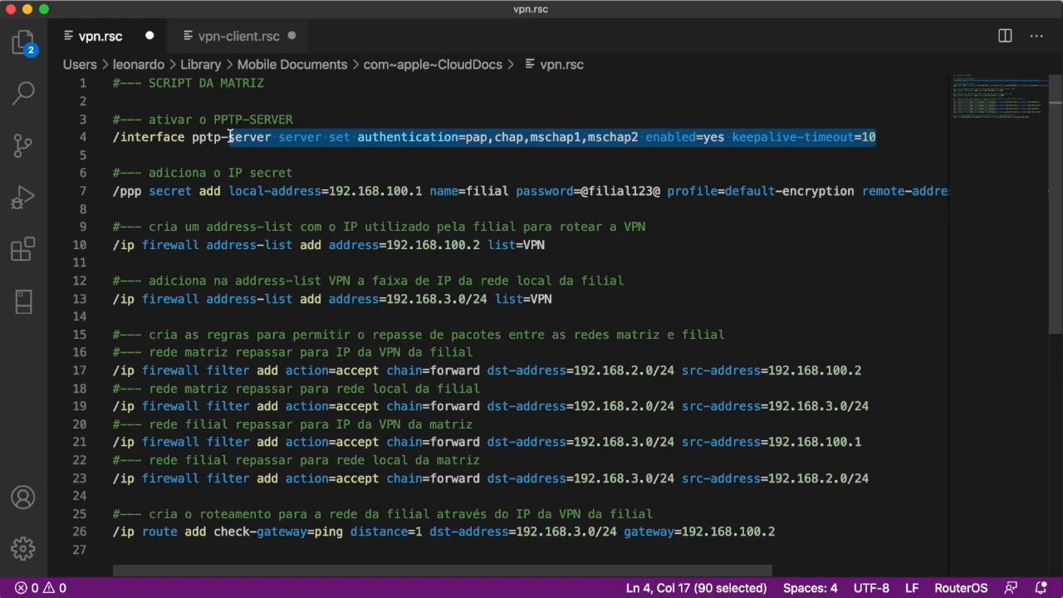
click(235, 137)
drag(271, 137, 192, 137)
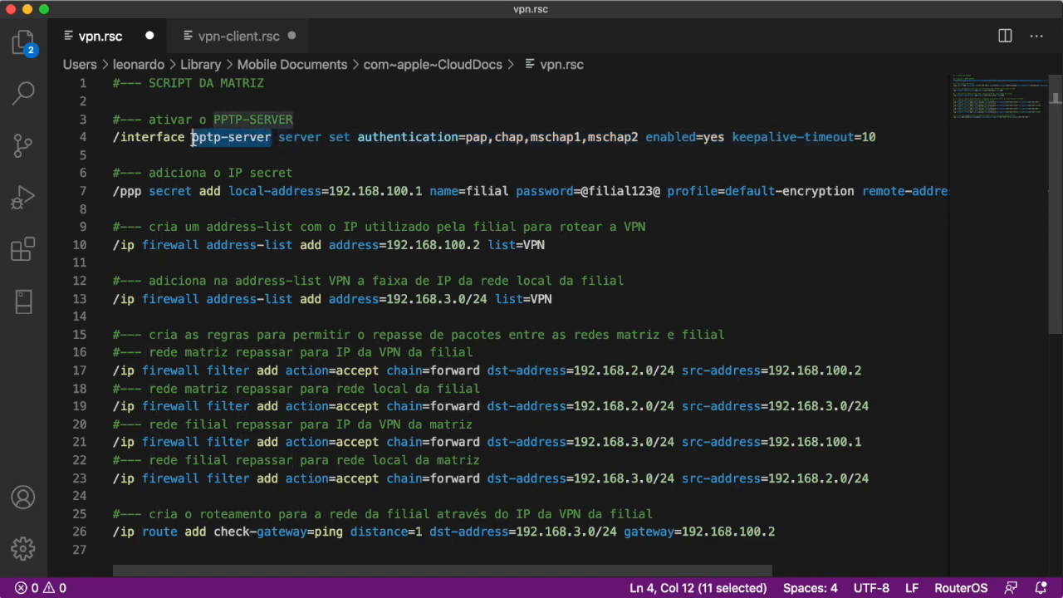
click(277, 137)
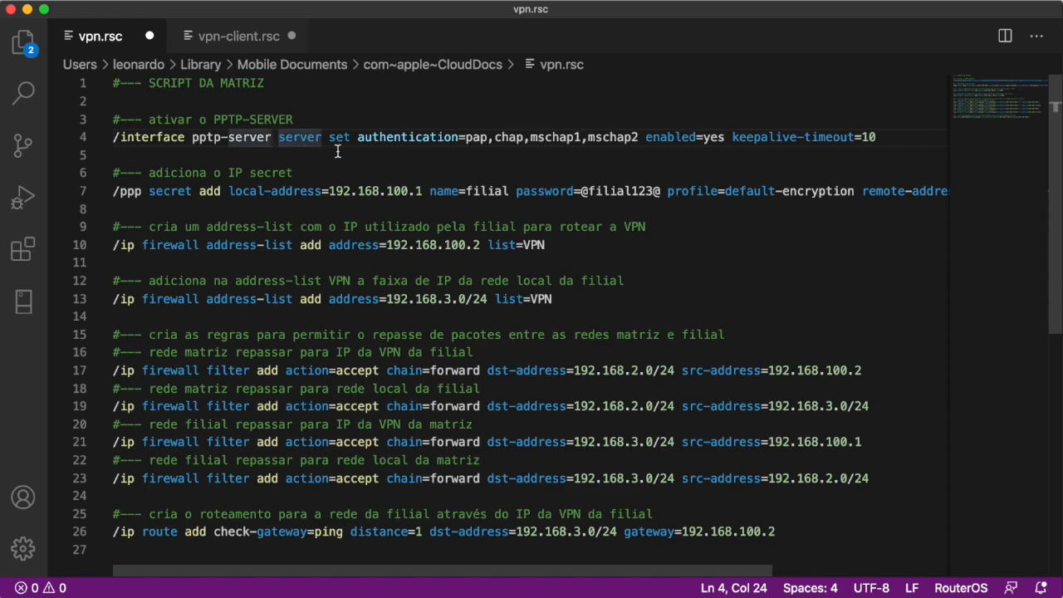
click(273, 137)
click(883, 134)
drag(883, 134, 187, 144)
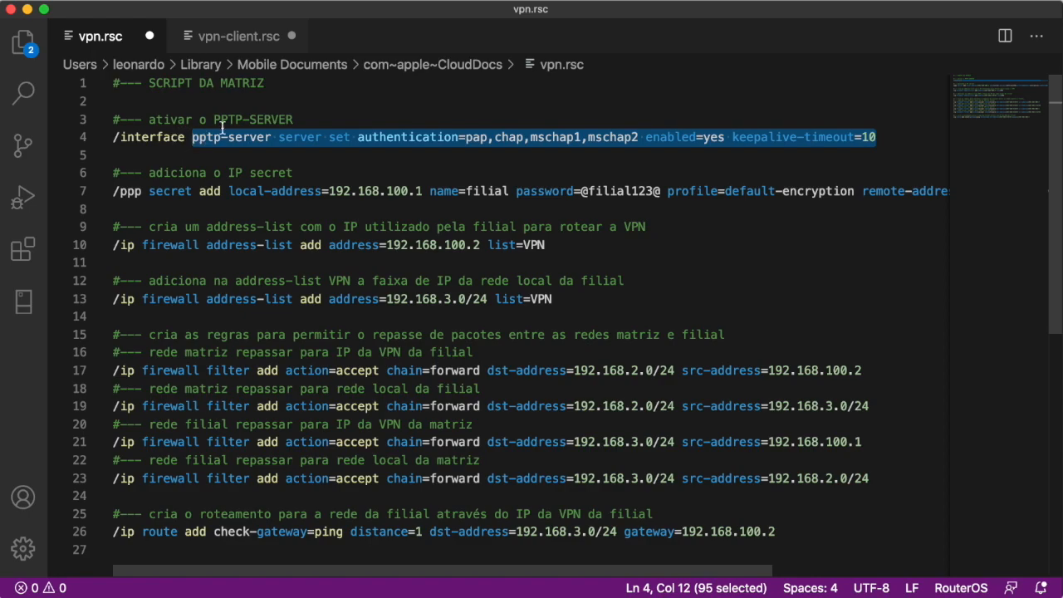
click(266, 135)
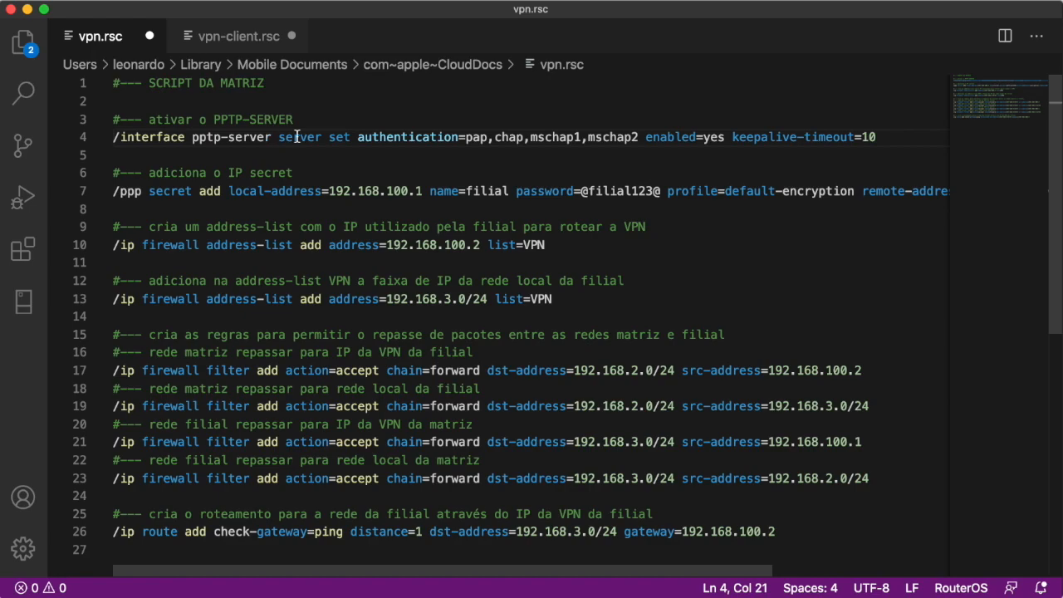
drag(271, 137, 192, 136)
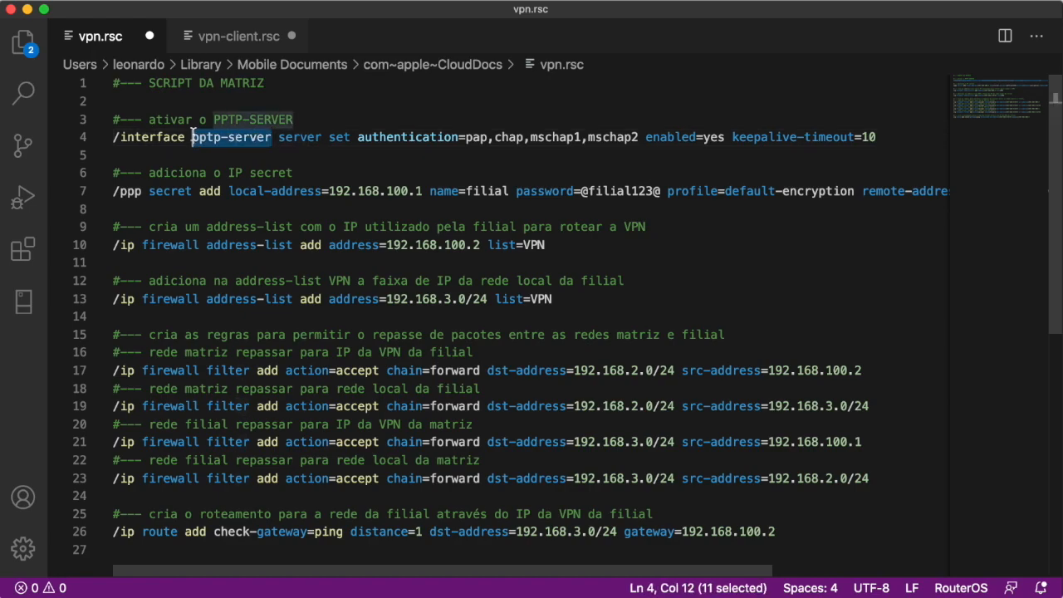
click(277, 137)
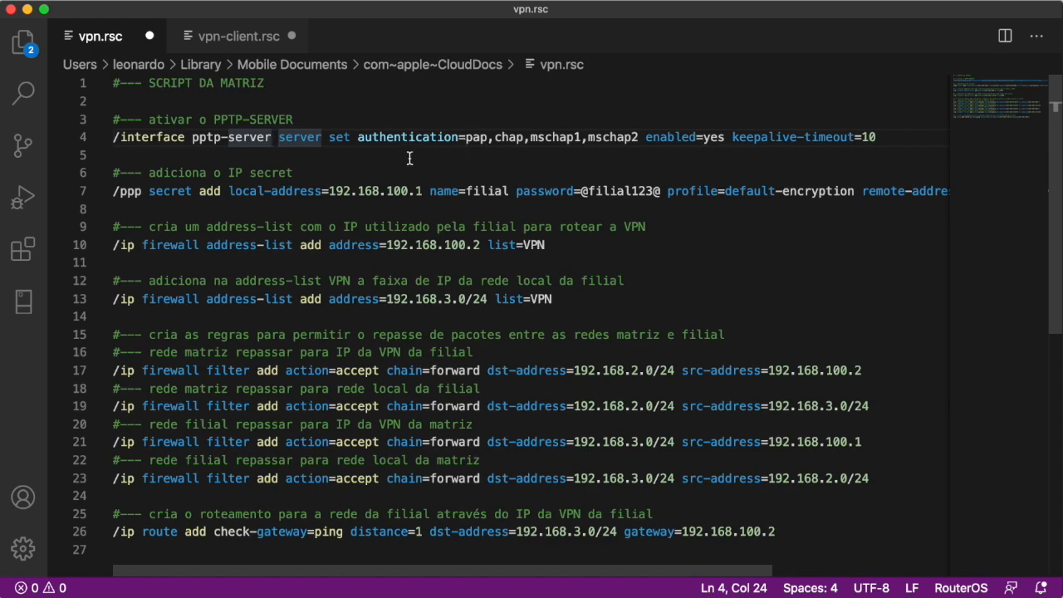
drag(112, 121, 878, 137)
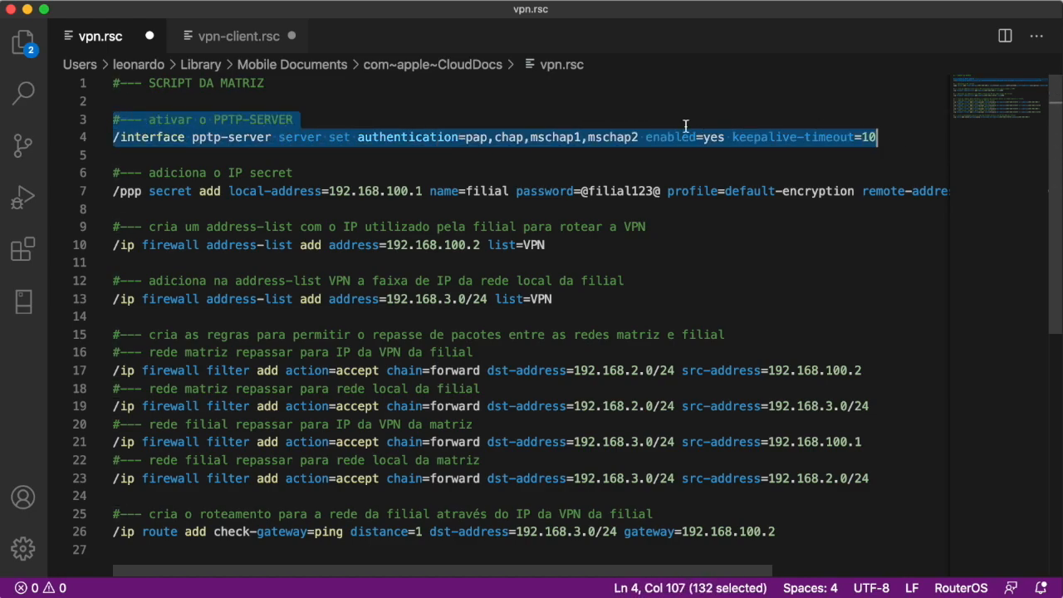
click(243, 147)
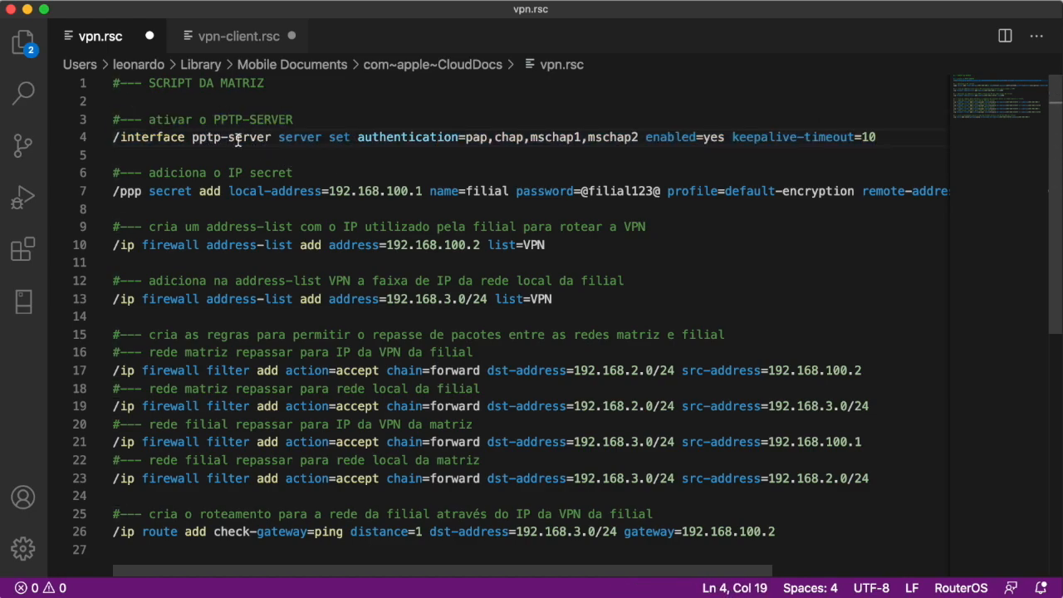
- Examine the IP secret section of the MATRIZ script, highlighting its comment and the /ppp secret add command
click(294, 173)
click(225, 173)
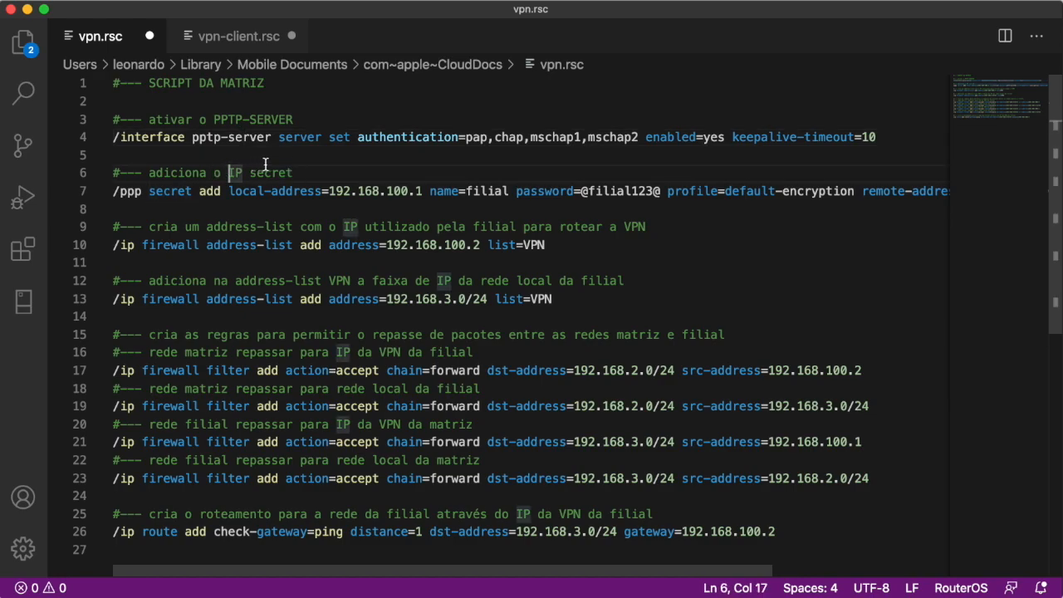
click(295, 172)
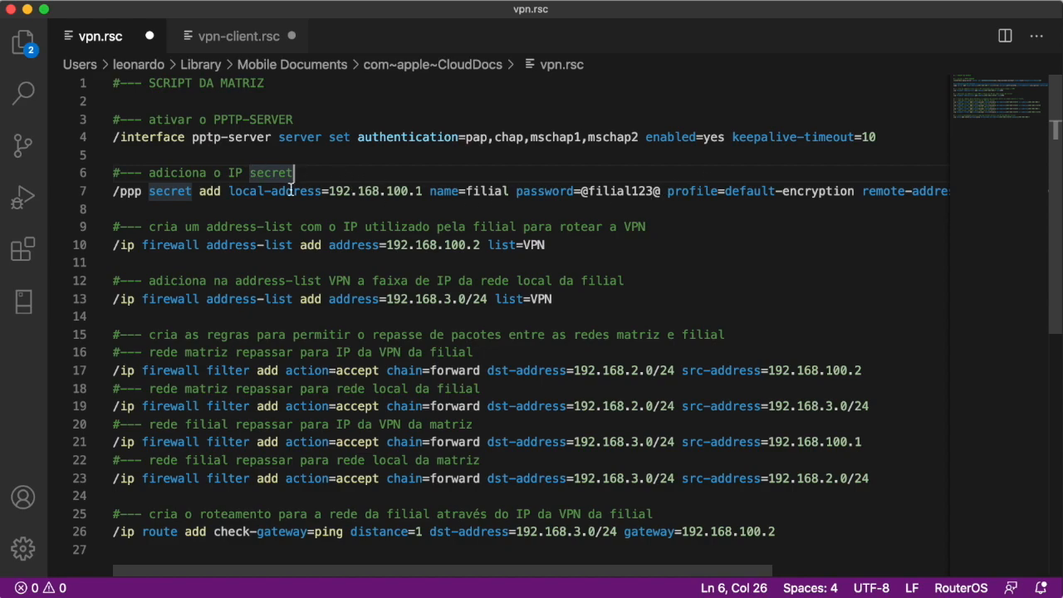
click(118, 191)
click(279, 191)
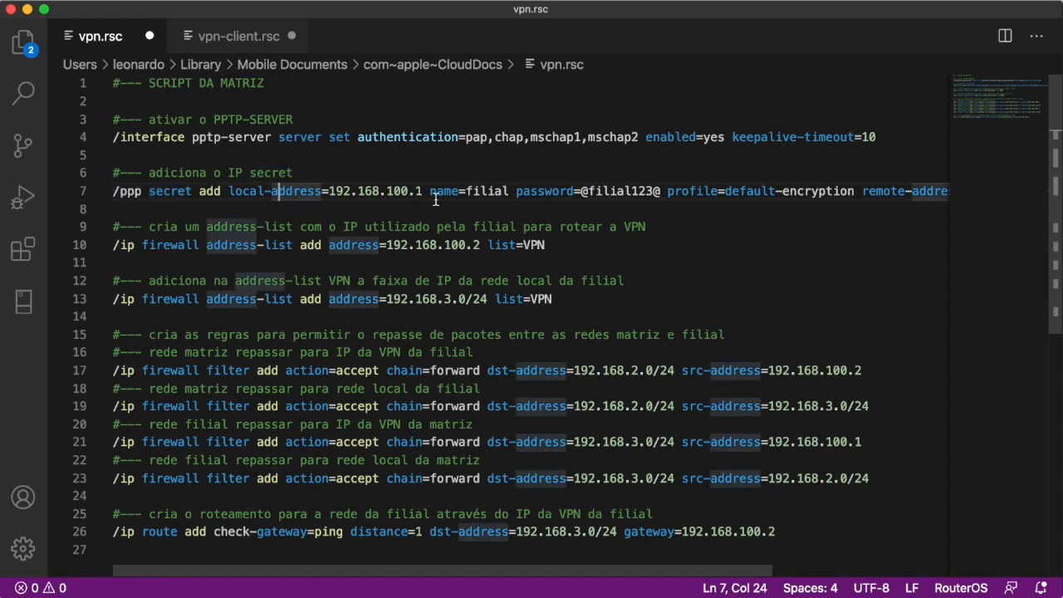
drag(113, 191, 177, 190)
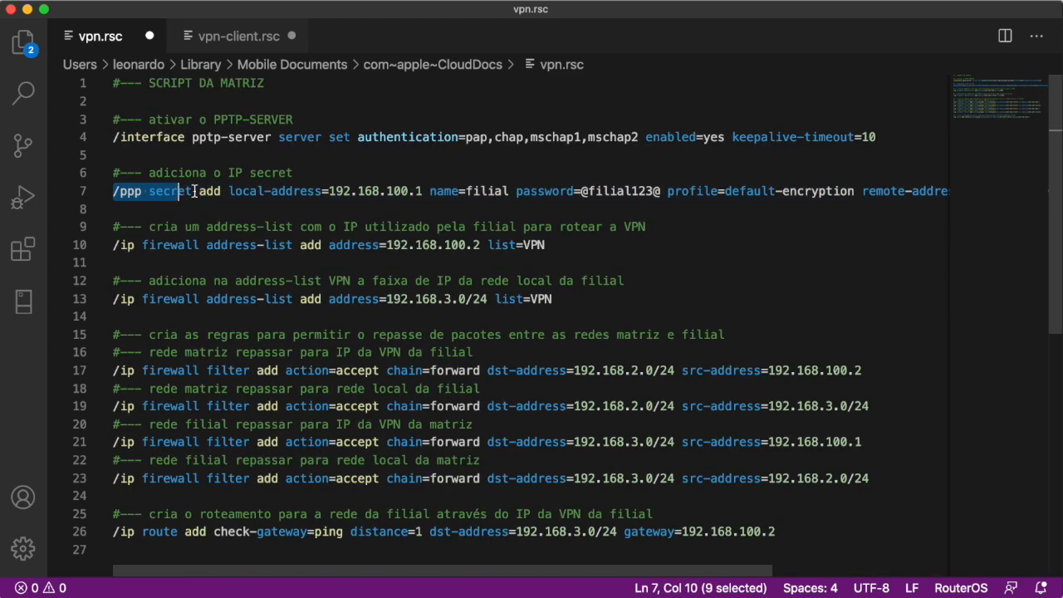
click(206, 191)
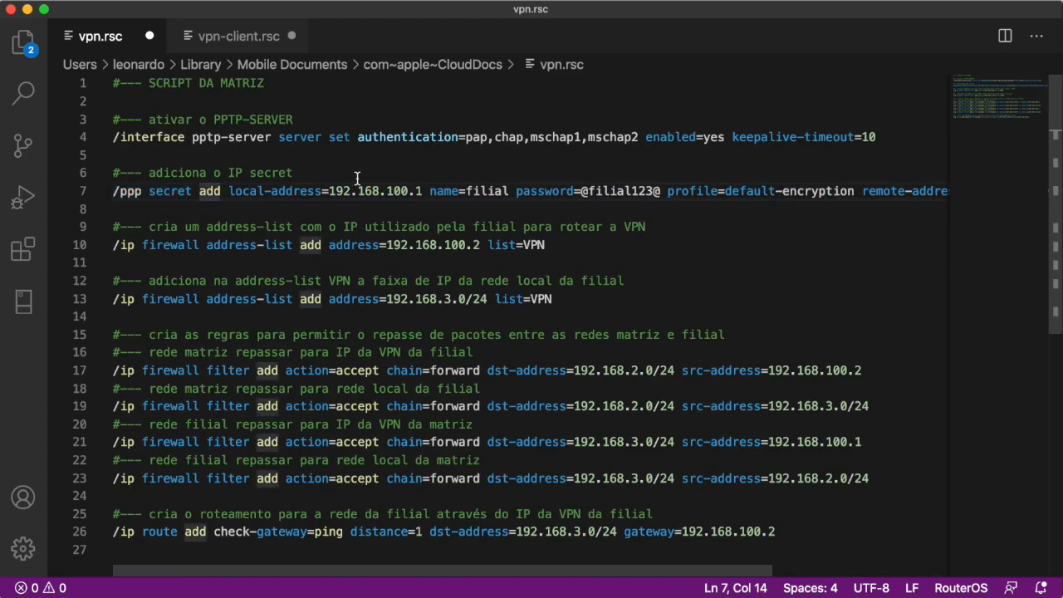
drag(325, 190, 425, 191)
click(459, 190)
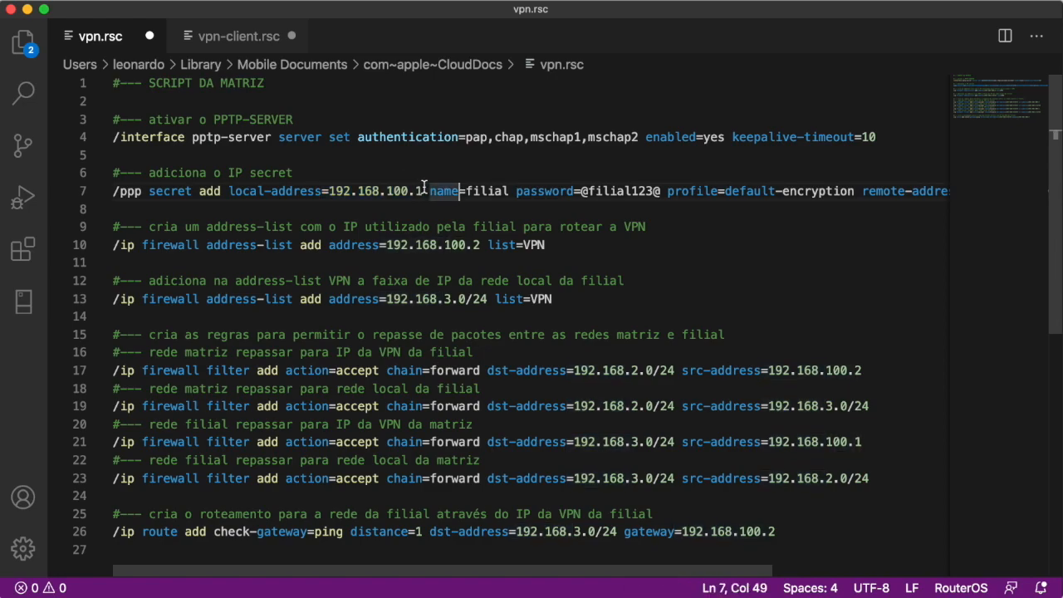
click(192, 191)
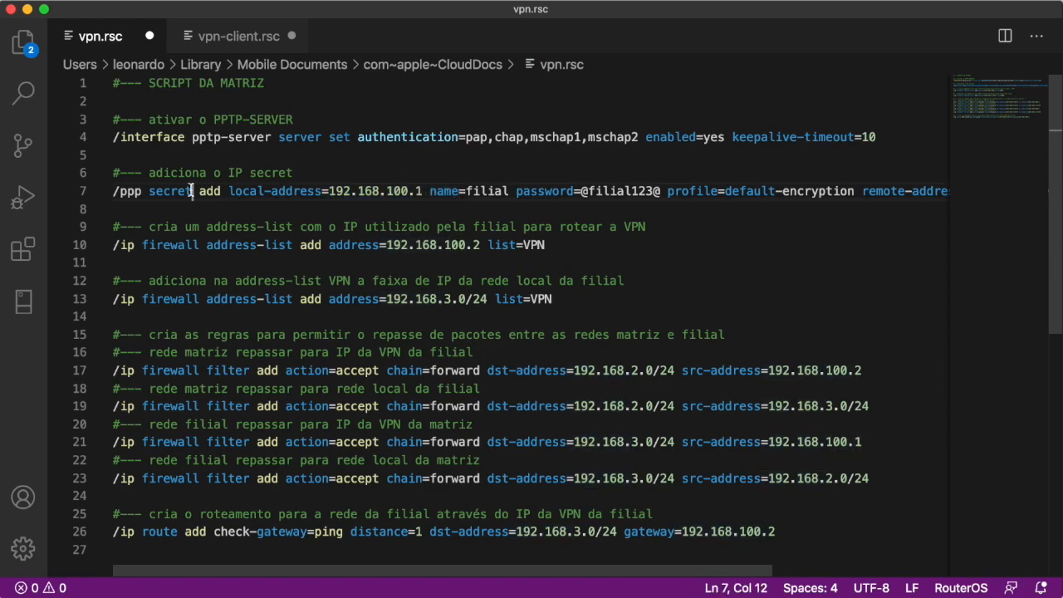
click(114, 191)
drag(114, 191, 529, 193)
click(459, 191)
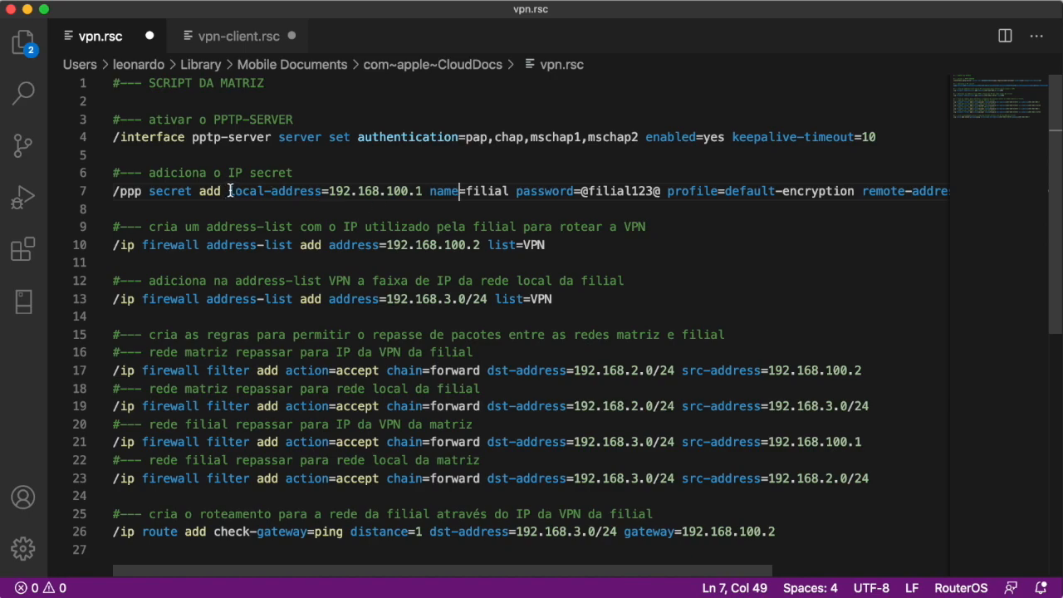
- Examine the local-address option of the PPP secret command, highlighting its name and the address 192.168.100.1
drag(230, 191, 425, 191)
click(428, 191)
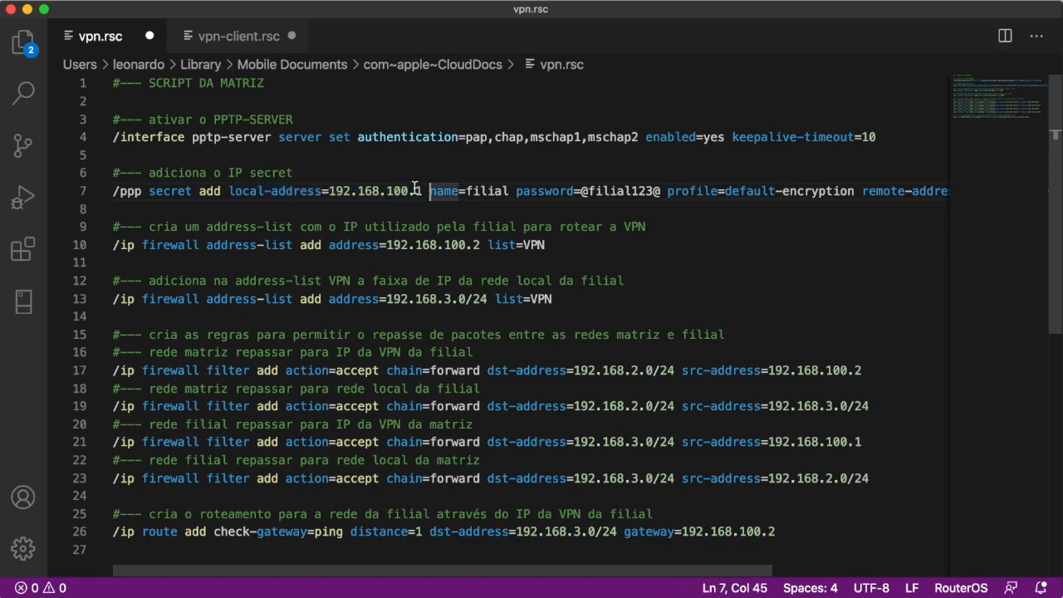
drag(327, 191, 423, 191)
click(350, 191)
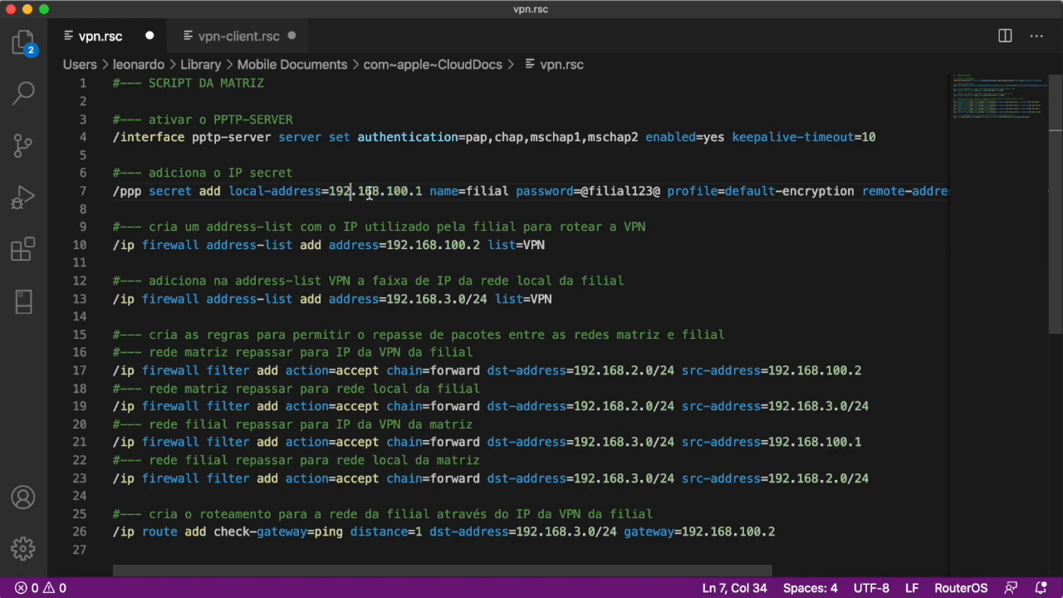
click(409, 191)
drag(422, 191, 345, 179)
mouse_move(229, 191)
mouse_down()
mouse_move(273, 191)
mouse_move(230, 191)
mouse_up()
click(270, 190)
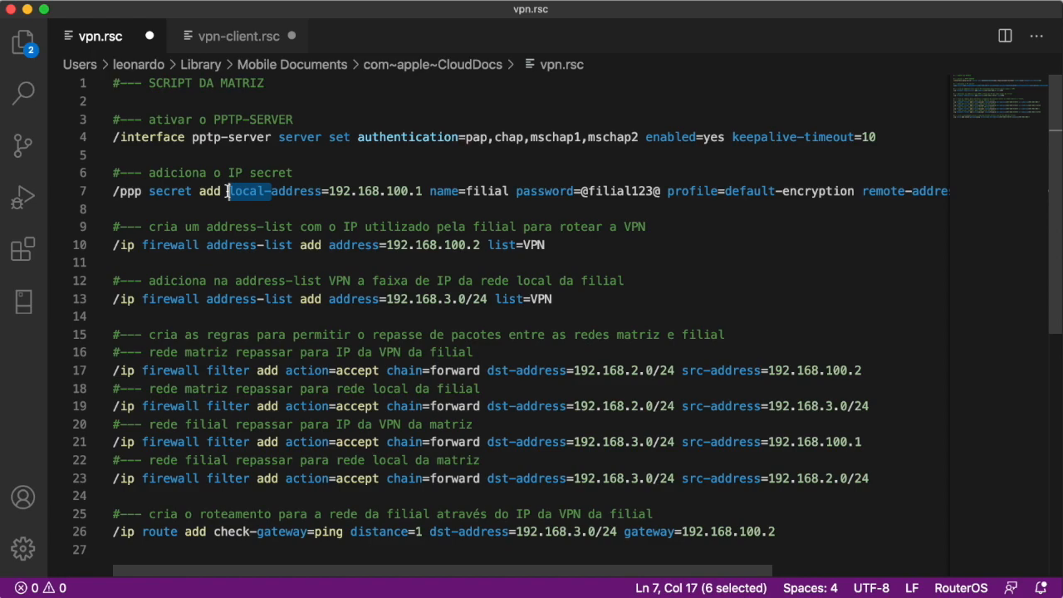
click(314, 191)
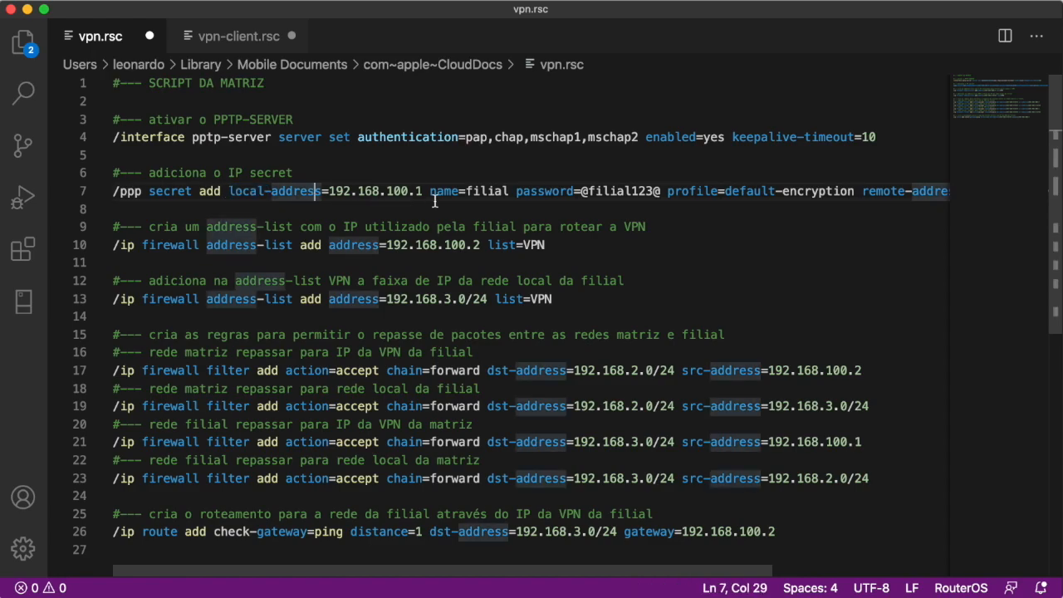
click(402, 191)
drag(429, 191, 330, 191)
click(419, 191)
click(423, 191)
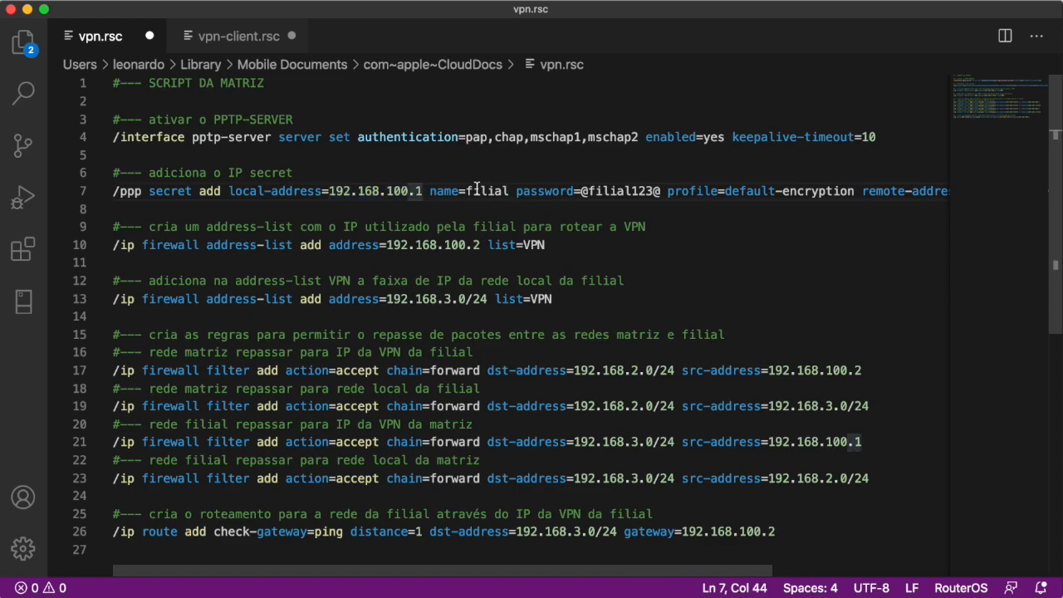
- Look through the rest of the PPP secret command and highlight the name value filial and the password value
scroll(431, 565, right, 5)
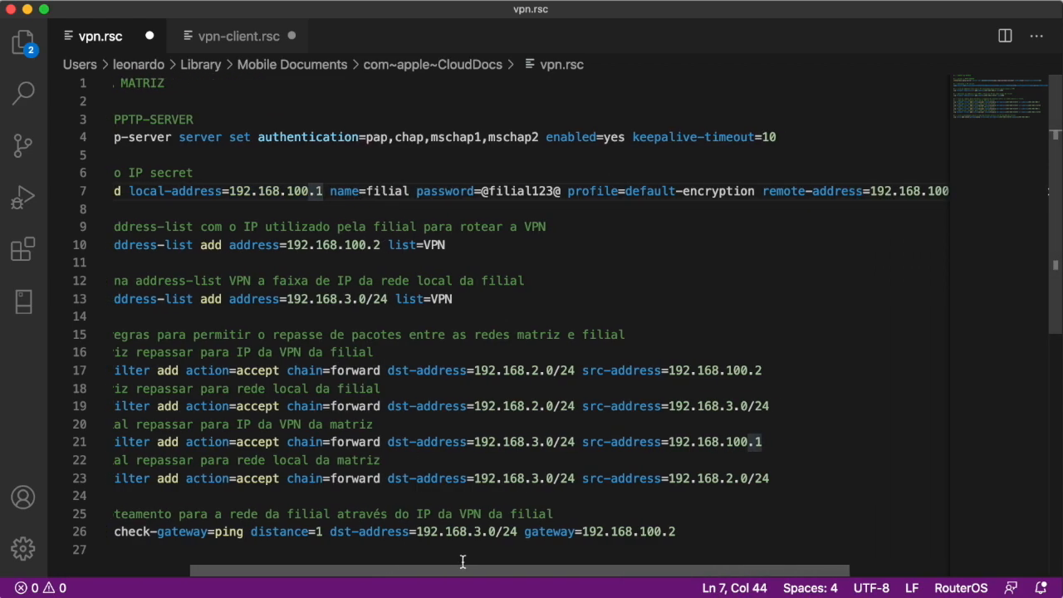
drag(462, 562, 581, 562)
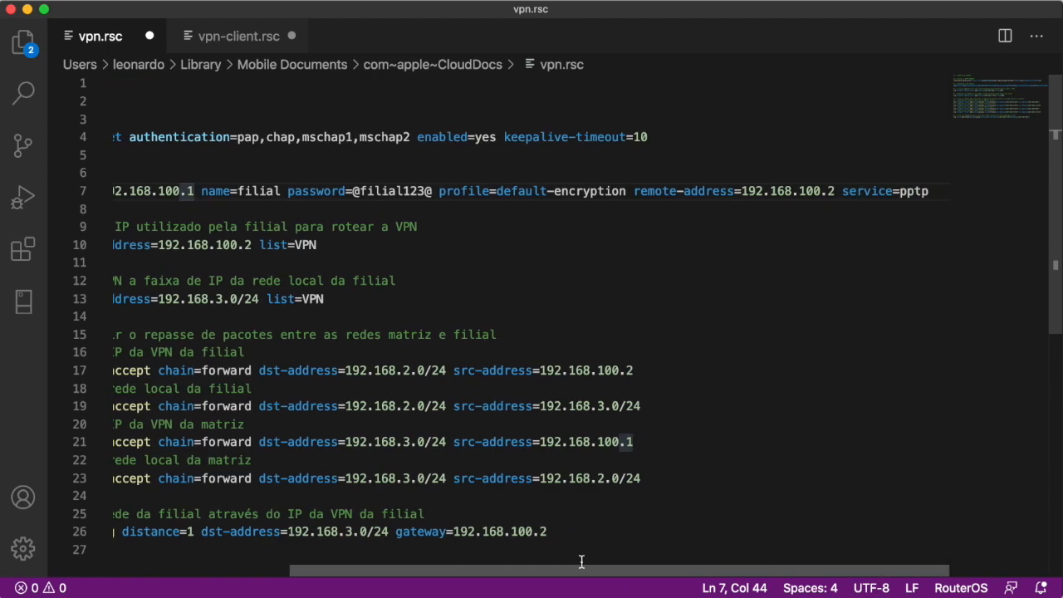
scroll(540, 556, left, 5)
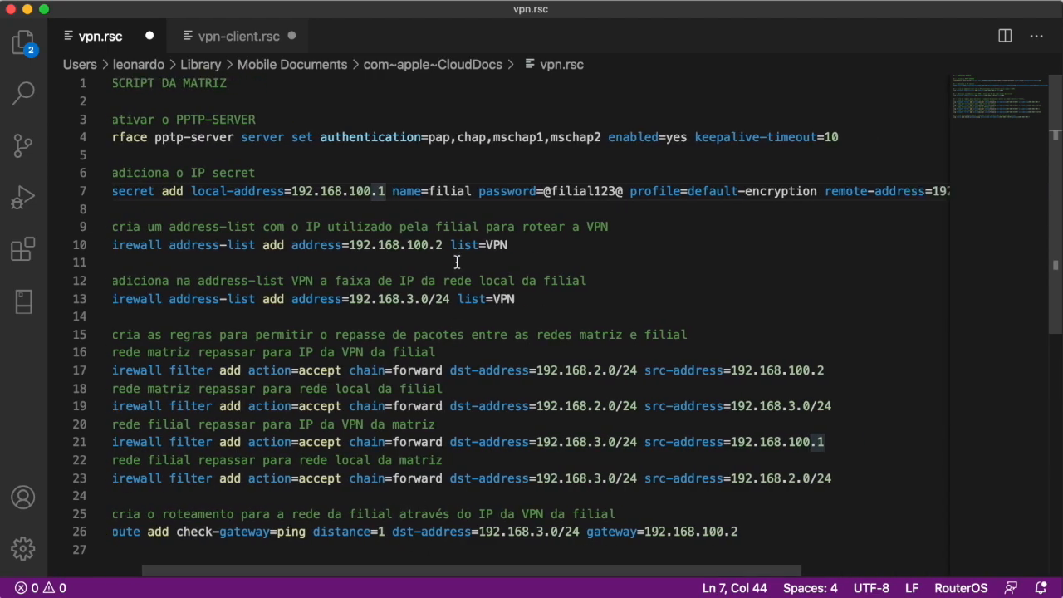
click(425, 191)
drag(471, 191, 429, 191)
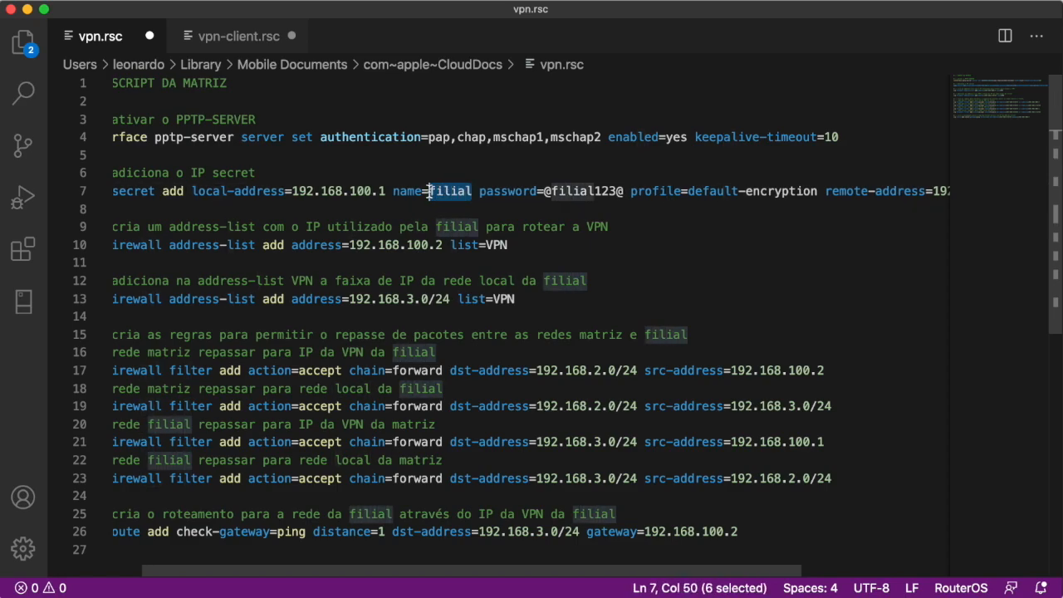
click(566, 191)
drag(544, 191, 623, 191)
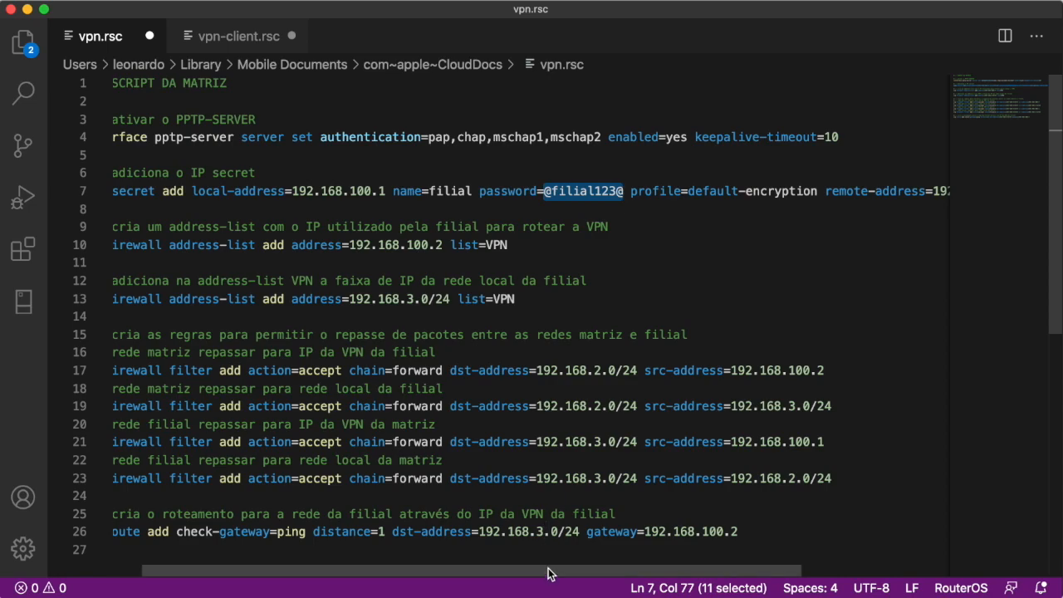
- Examine the profile option of the PPP secret command, highlighting the default-encryption value
drag(556, 571, 671, 573)
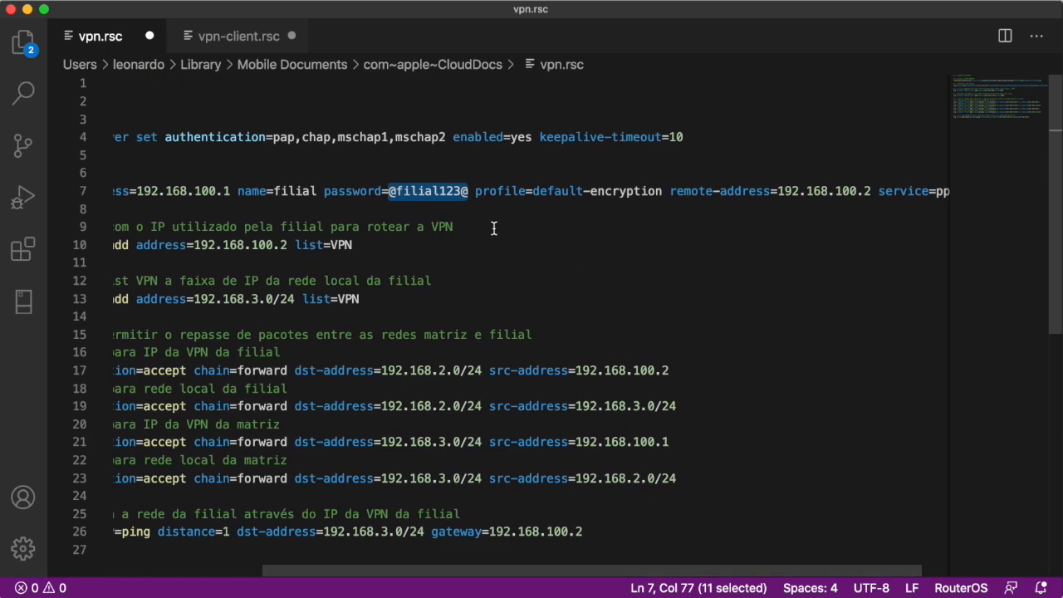
drag(477, 191, 661, 193)
click(633, 191)
drag(532, 192, 662, 190)
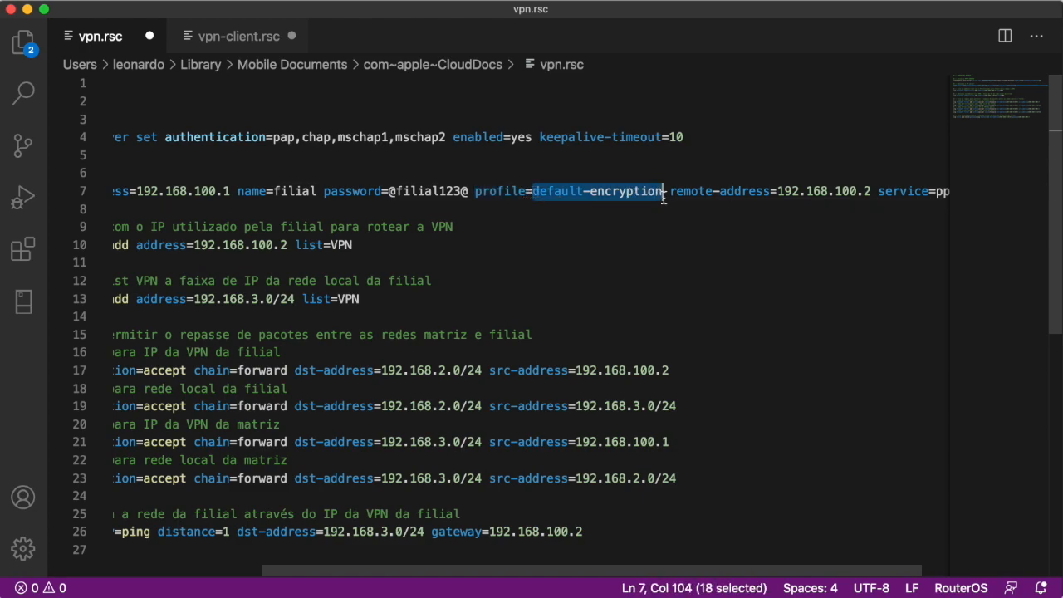
click(662, 191)
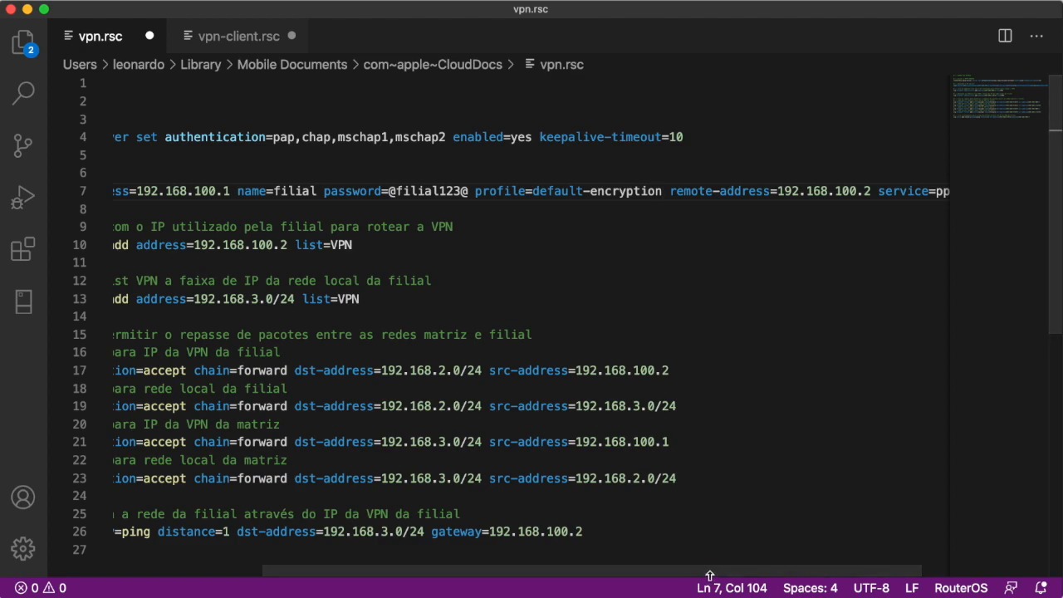
scroll(712, 577, right, 2)
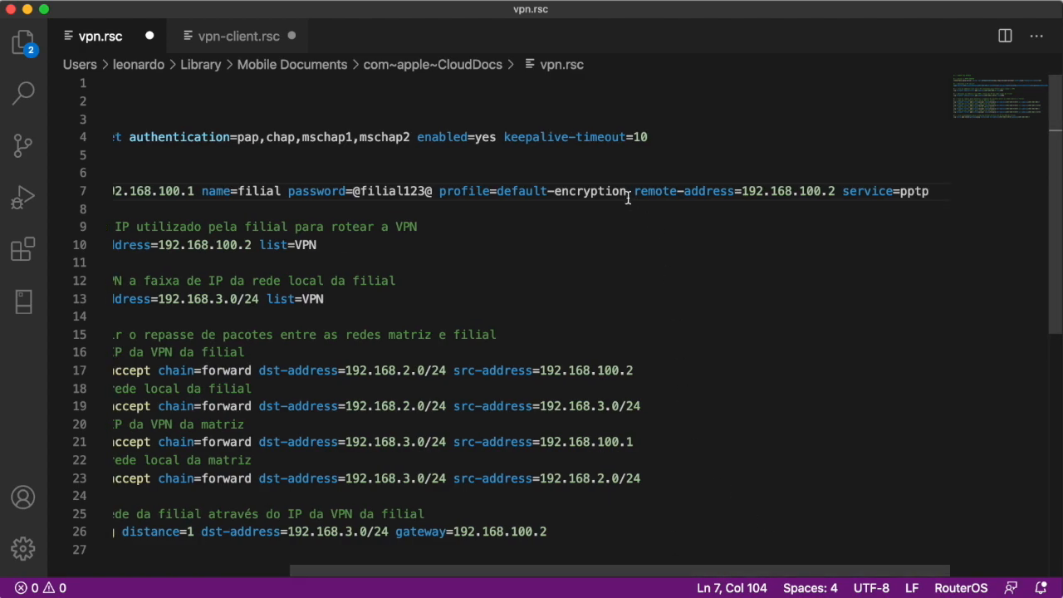
drag(628, 191, 495, 191)
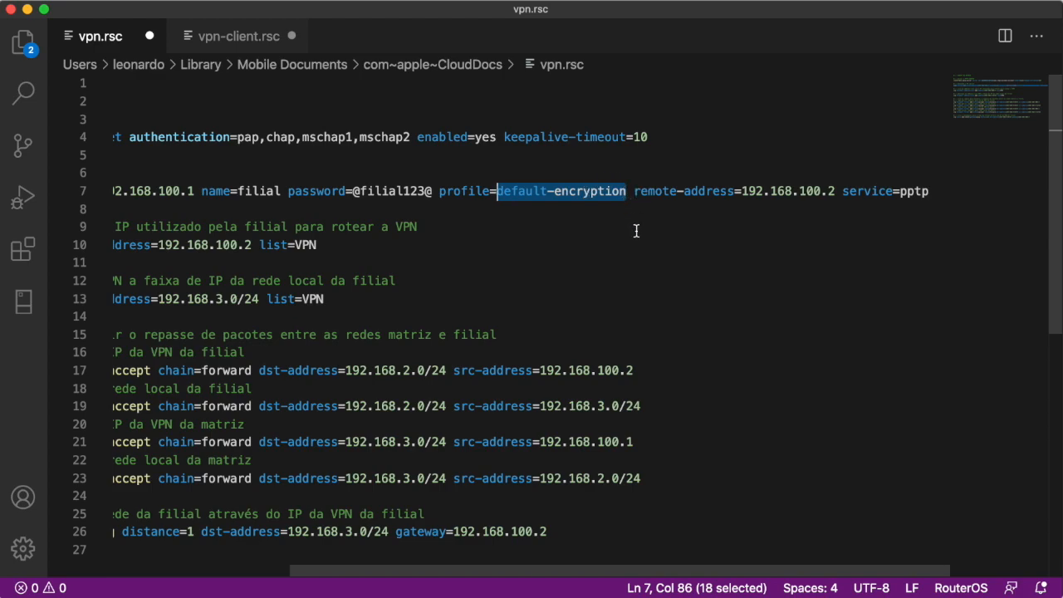
click(639, 190)
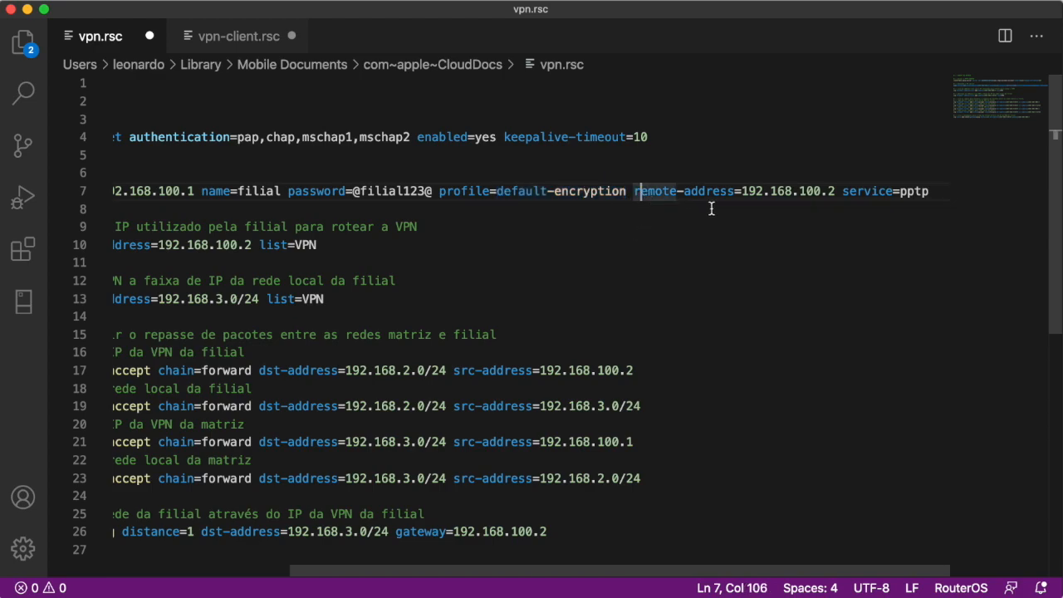
- Examine the remote-address 192.168.100.2 in the PPP secret command and compare it with the local-address
drag(635, 191, 835, 191)
click(733, 191)
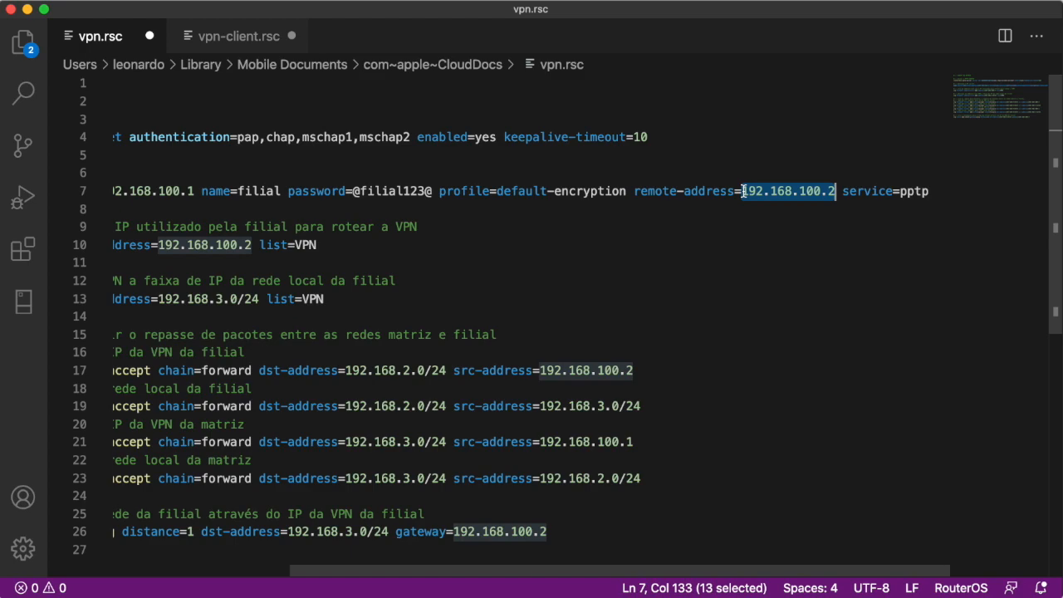
click(799, 196)
click(746, 191)
drag(196, 191, 140, 191)
click(222, 190)
click(874, 191)
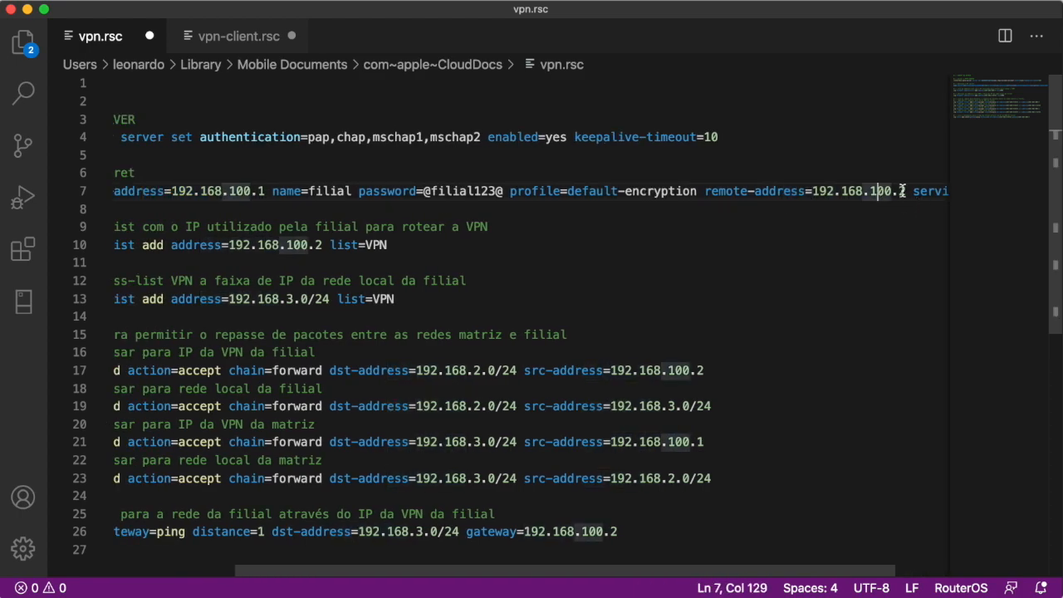
click(900, 191)
drag(703, 572, 757, 573)
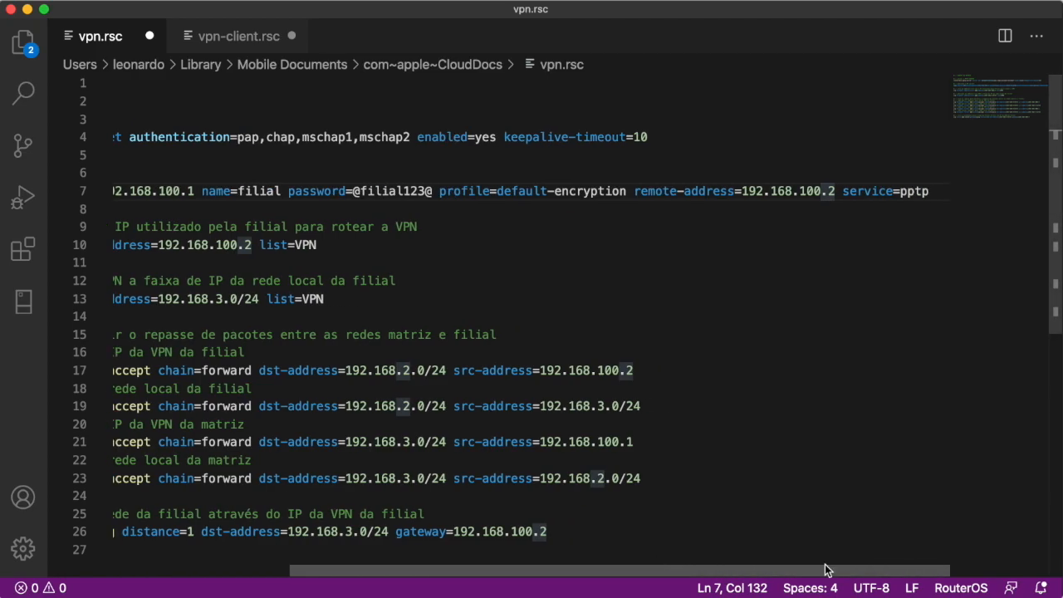
- Highlight the service value pptp in the PPP secret command and the matching pptp in the pptp-server command
drag(933, 191, 912, 193)
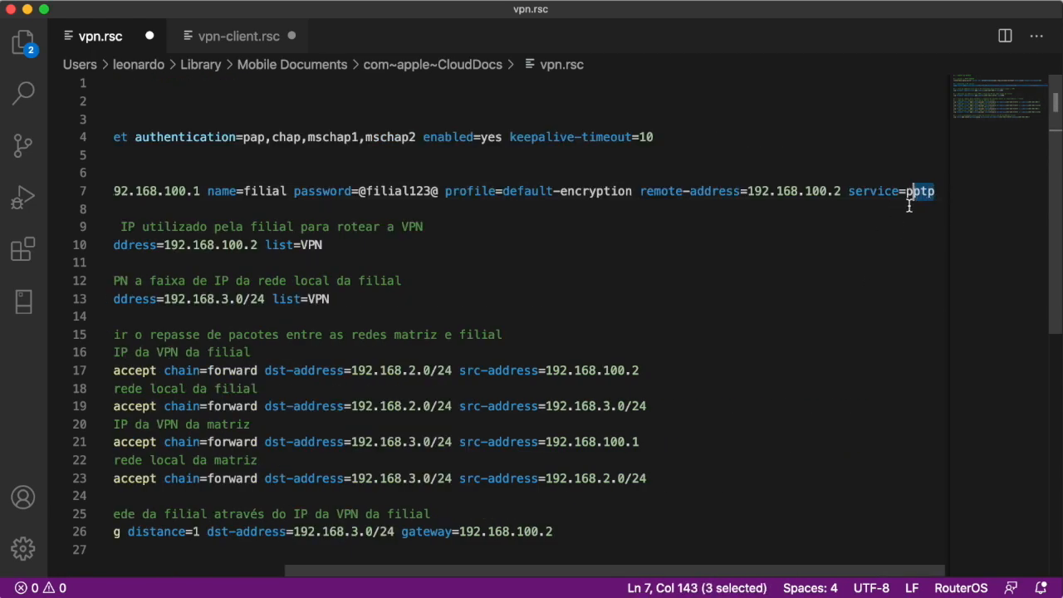
drag(634, 571, 436, 571)
click(193, 137)
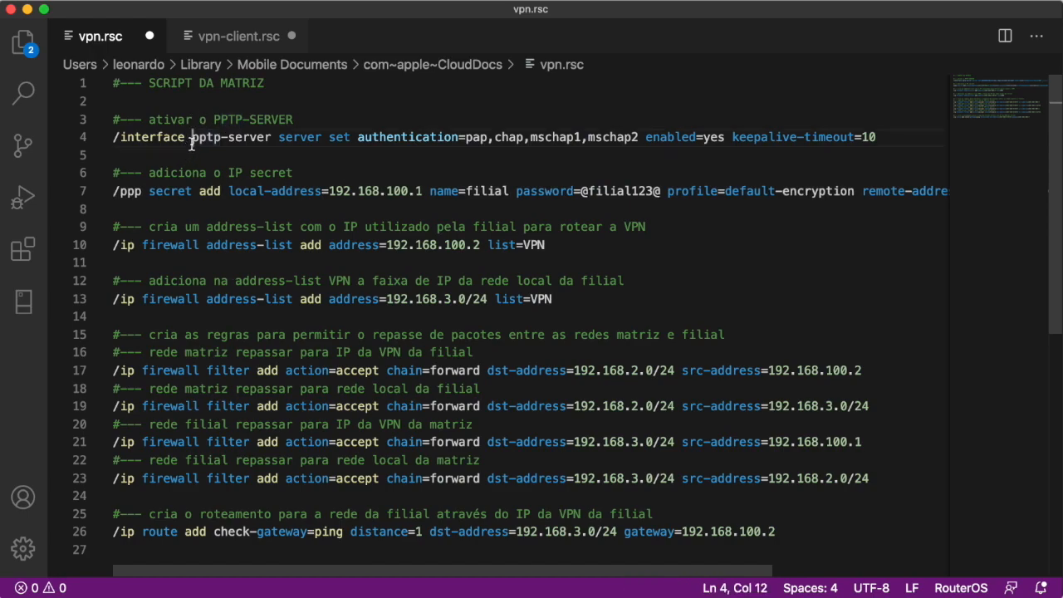
drag(192, 137, 222, 137)
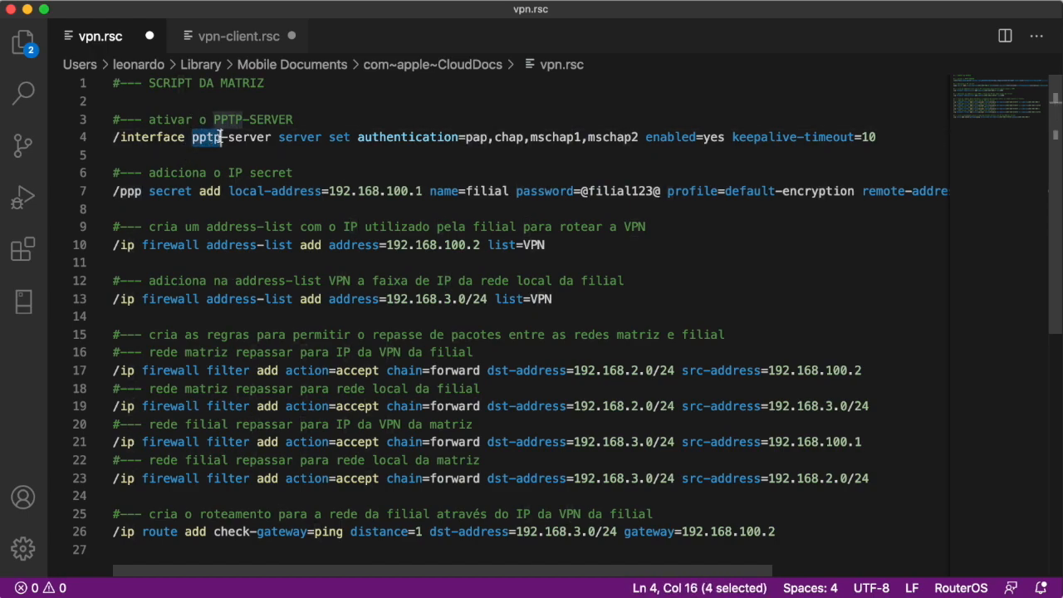
- Examine the two firewall address-list commands for the VPN list, highlighting them together with their comments and the forward rules
click(214, 213)
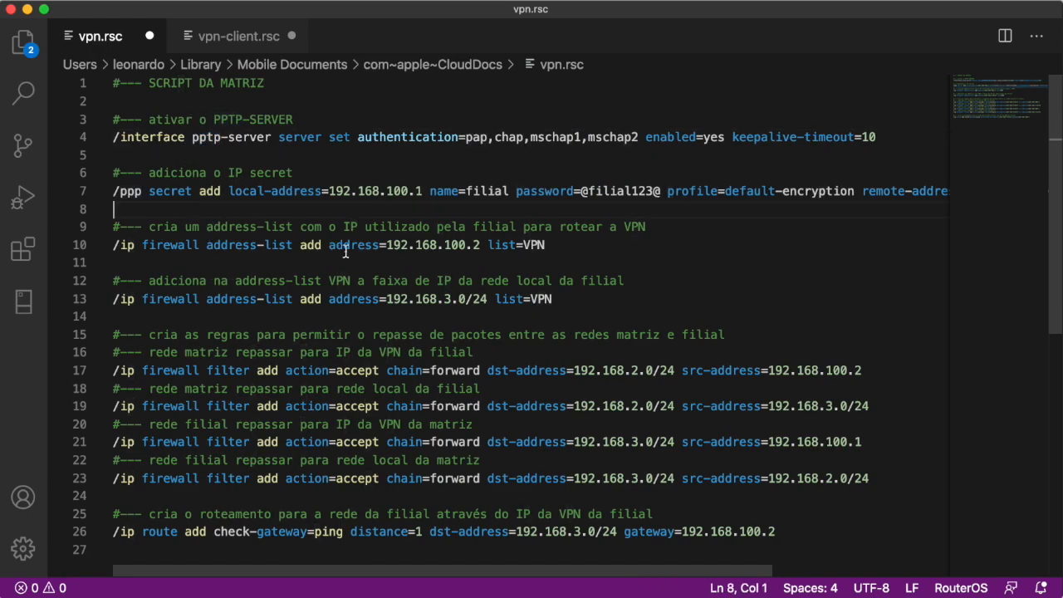
scroll(213, 240, down, 1)
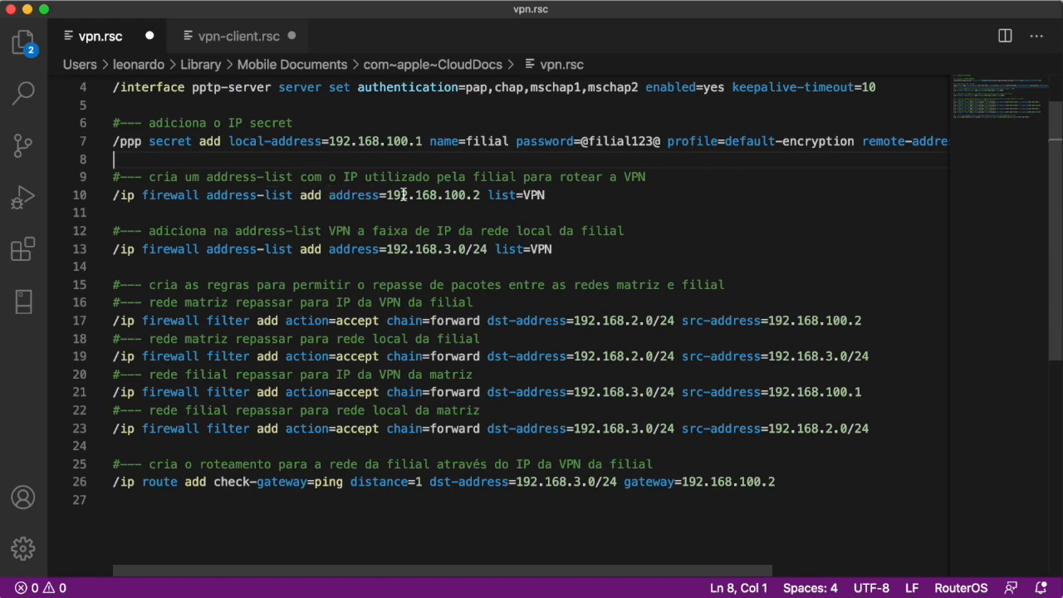
click(371, 195)
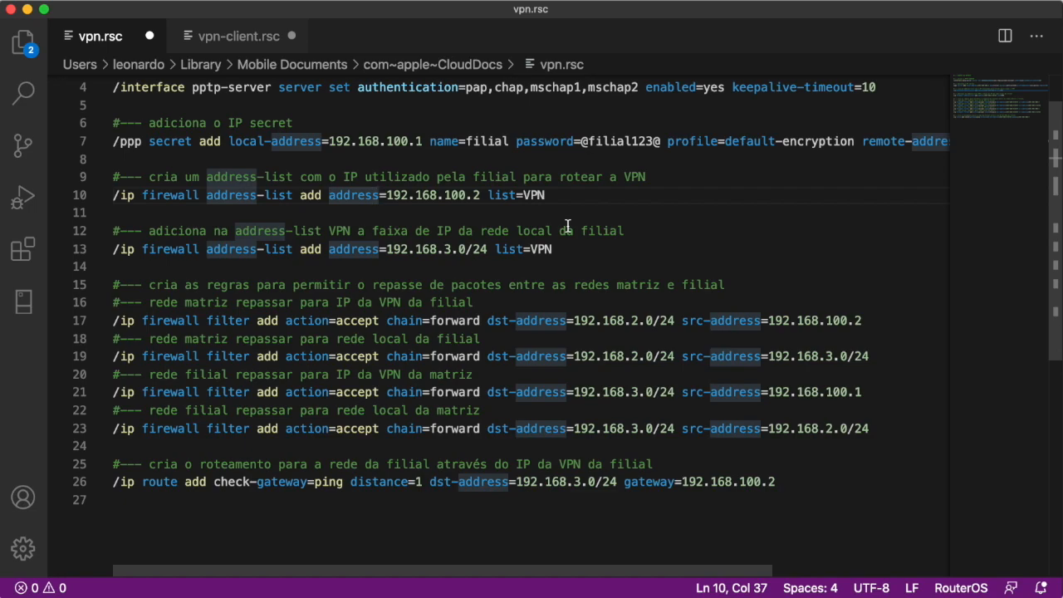
drag(552, 249, 99, 181)
click(584, 257)
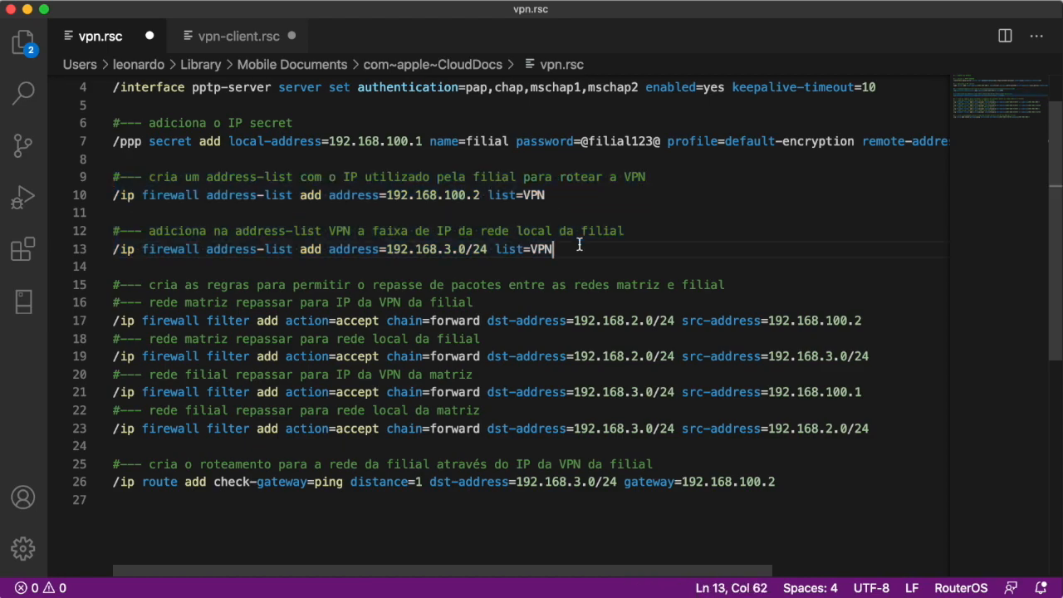
drag(127, 268, 707, 430)
drag(580, 252, 94, 177)
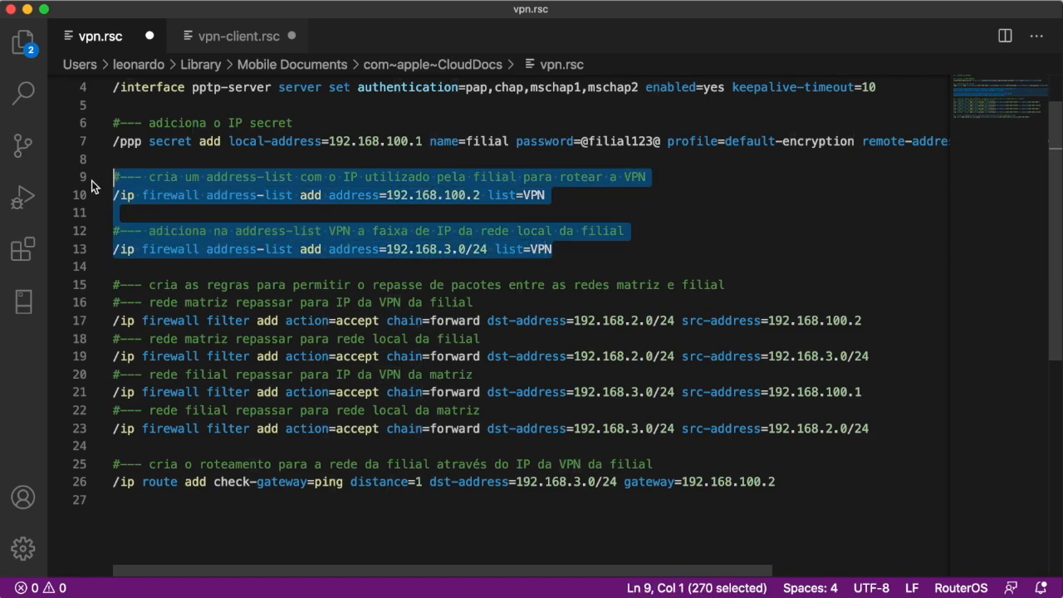
- Examine the two firewall address-list commands together with their comments about the branch's VPN IP and local network
click(415, 213)
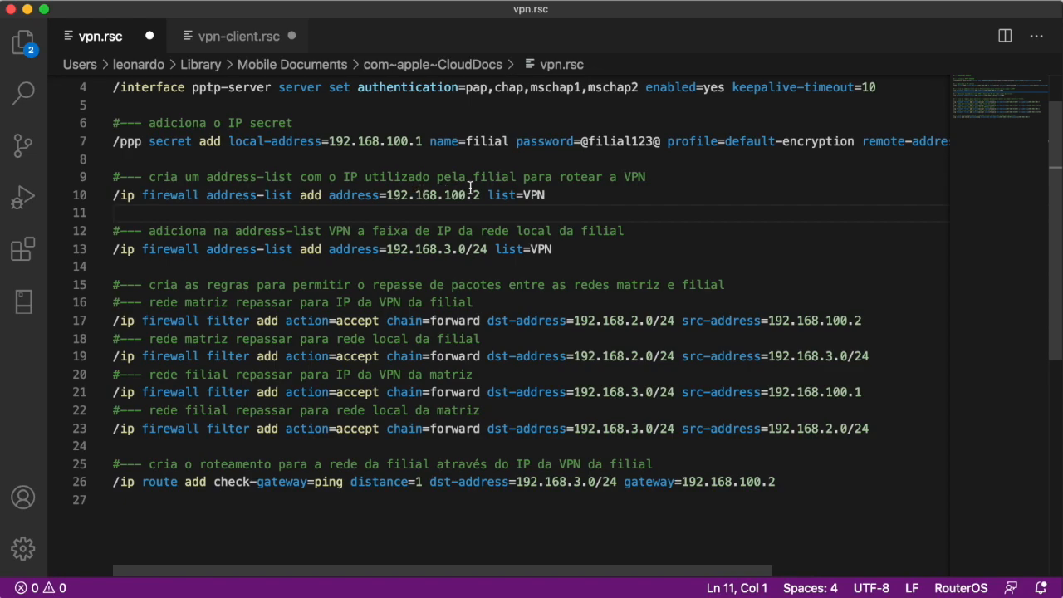
drag(594, 252, 113, 251)
click(334, 196)
click(381, 210)
mouse_move(114, 177)
mouse_down()
mouse_move(554, 215)
mouse_move(576, 248)
mouse_move(106, 180)
mouse_up()
click(574, 249)
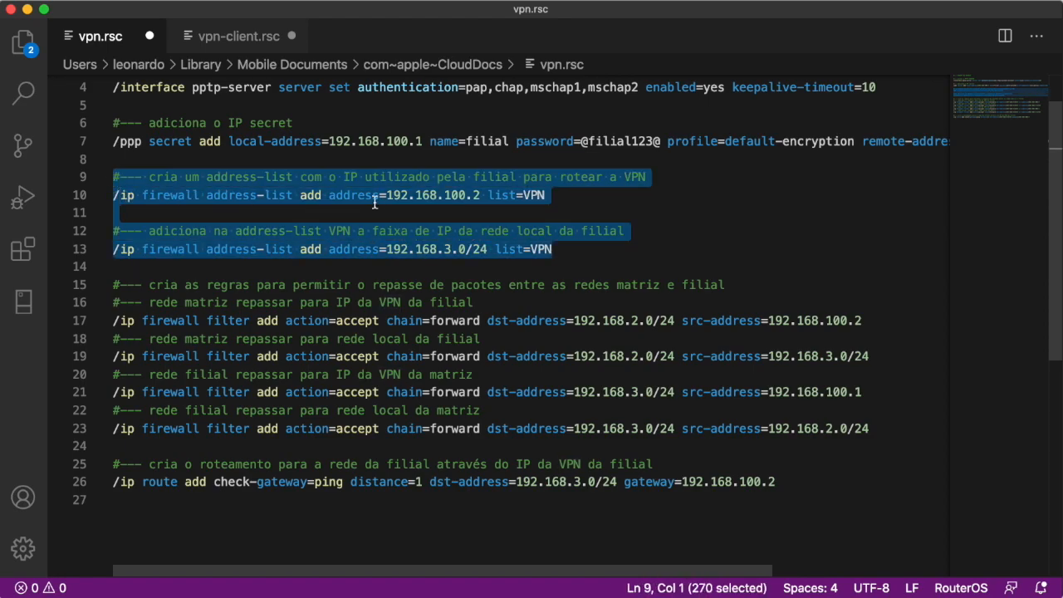
- Highlight the addresses 192.168.100.2 and 192.168.3.0/24 in turn in the two address-list commands and compare them with their comments
click(421, 205)
drag(386, 194, 481, 196)
drag(487, 249, 387, 249)
drag(480, 195, 386, 196)
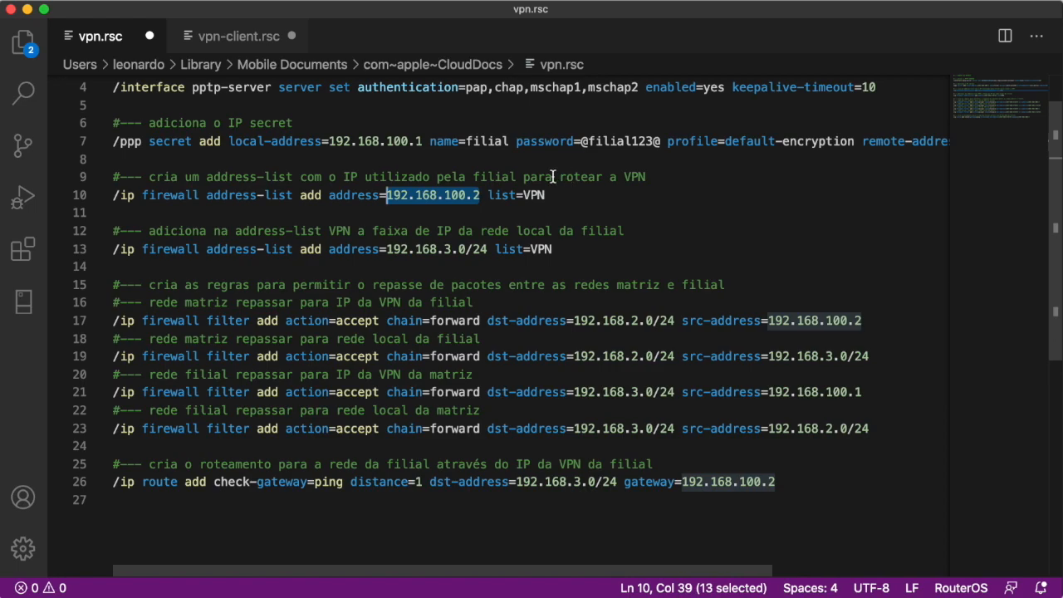
click(488, 196)
drag(488, 249, 386, 249)
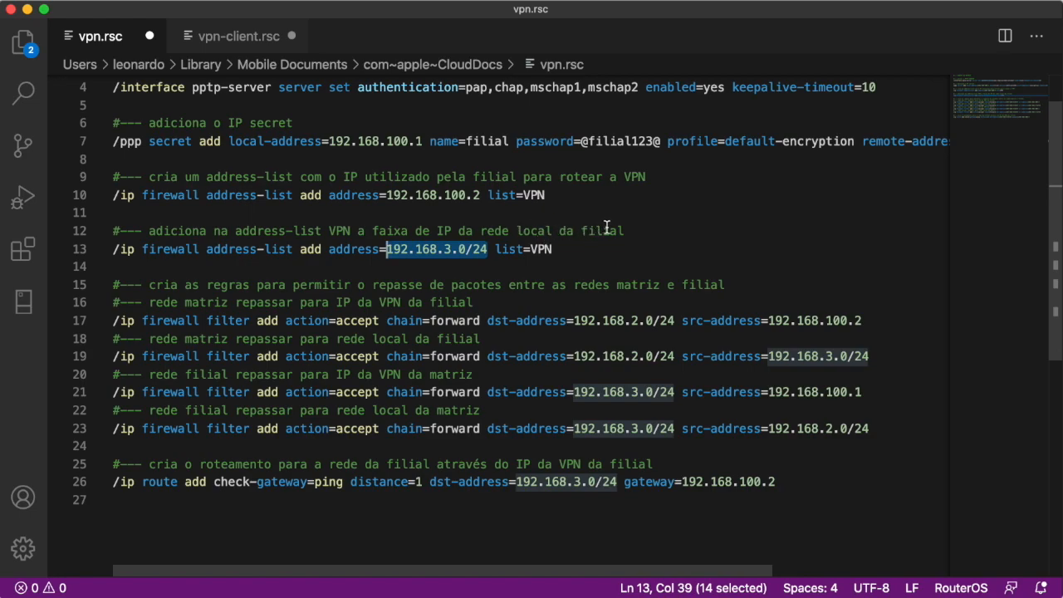
click(562, 248)
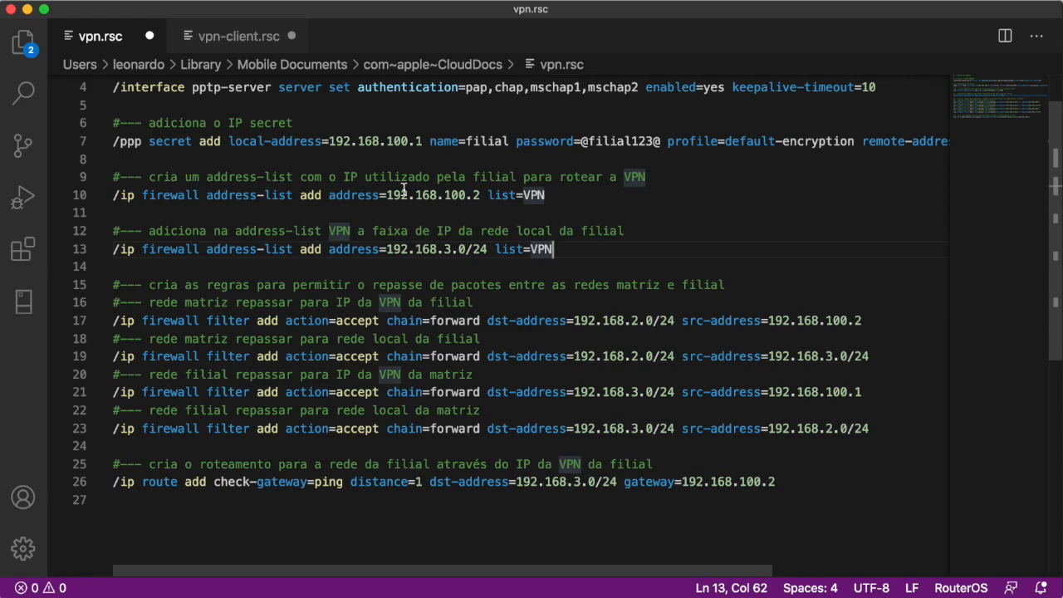
- Review the complete address-list block once more, highlighting it from the first comment to the second VPN list entry
drag(568, 249, 99, 181)
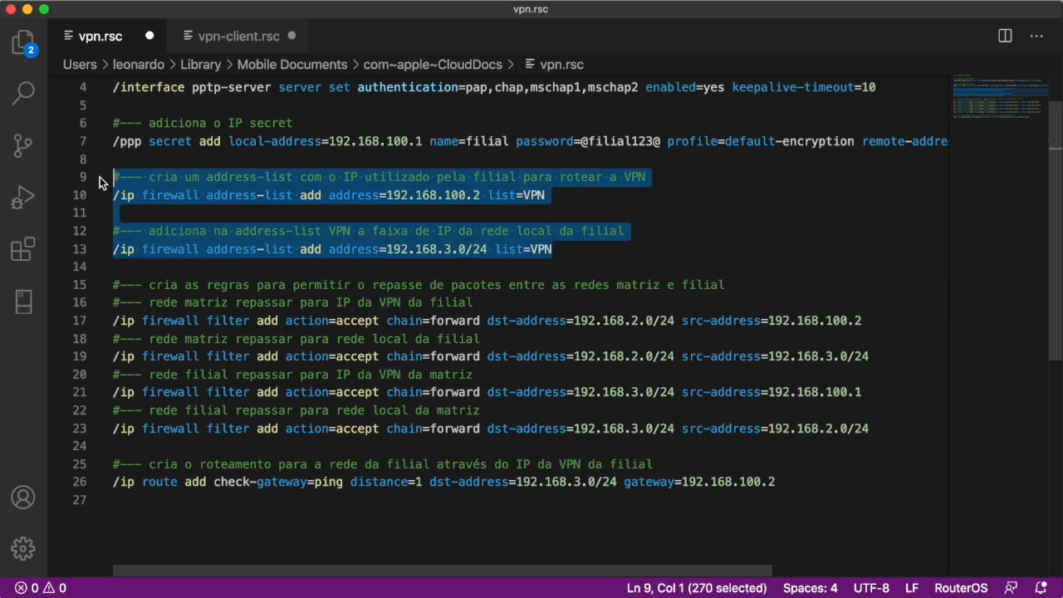
click(386, 194)
drag(224, 219, 112, 181)
click(569, 195)
click(583, 258)
scroll(584, 257, down, 3)
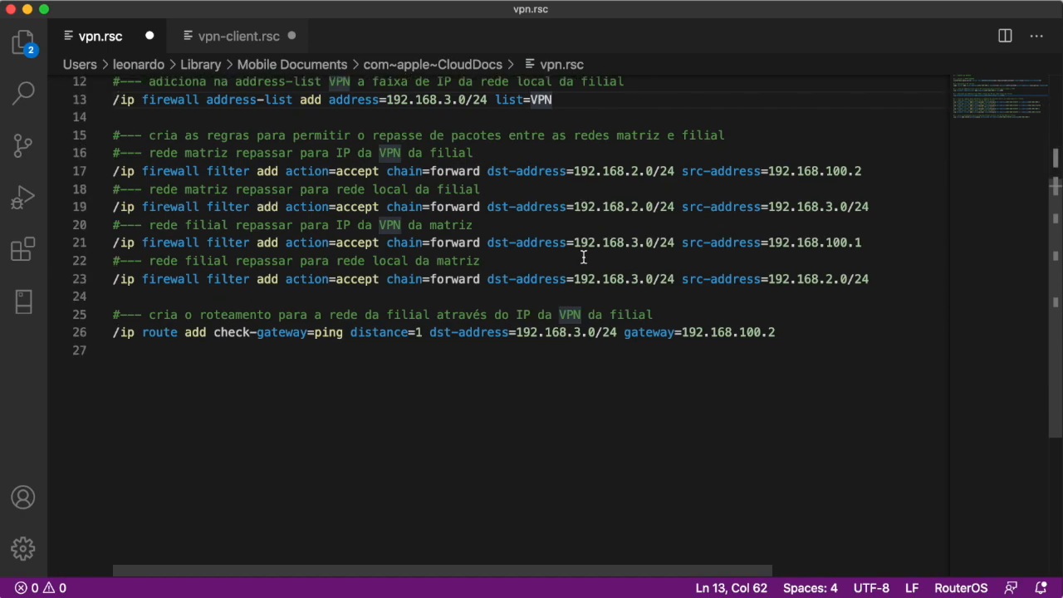
- Highlight the forwarding rules and route block, and examine action=accept and chain=forward in the first firewall filter rule
scroll(584, 258, up, 2)
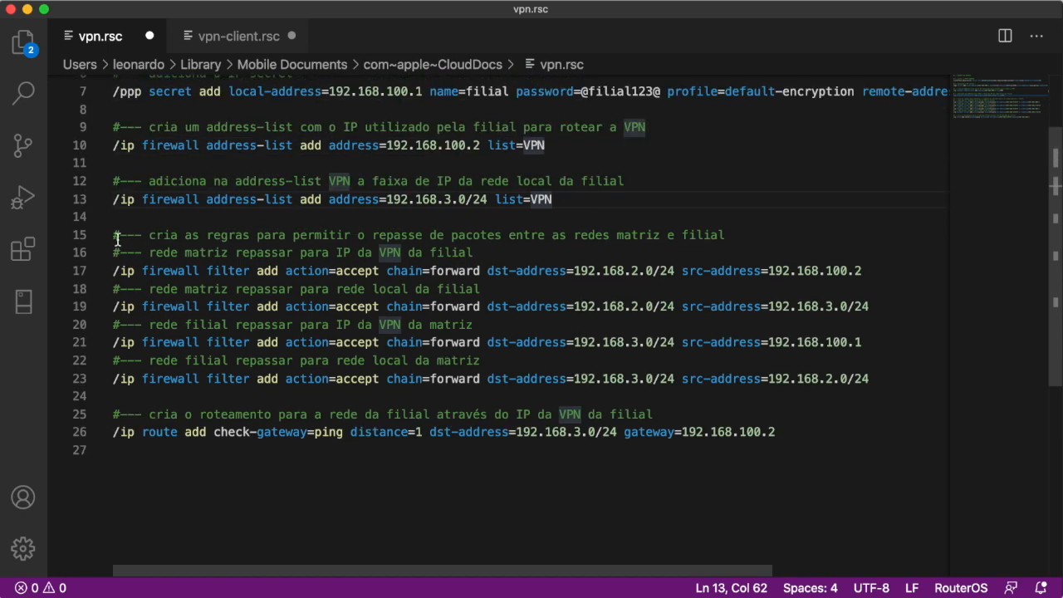
drag(113, 234, 780, 431)
click(777, 419)
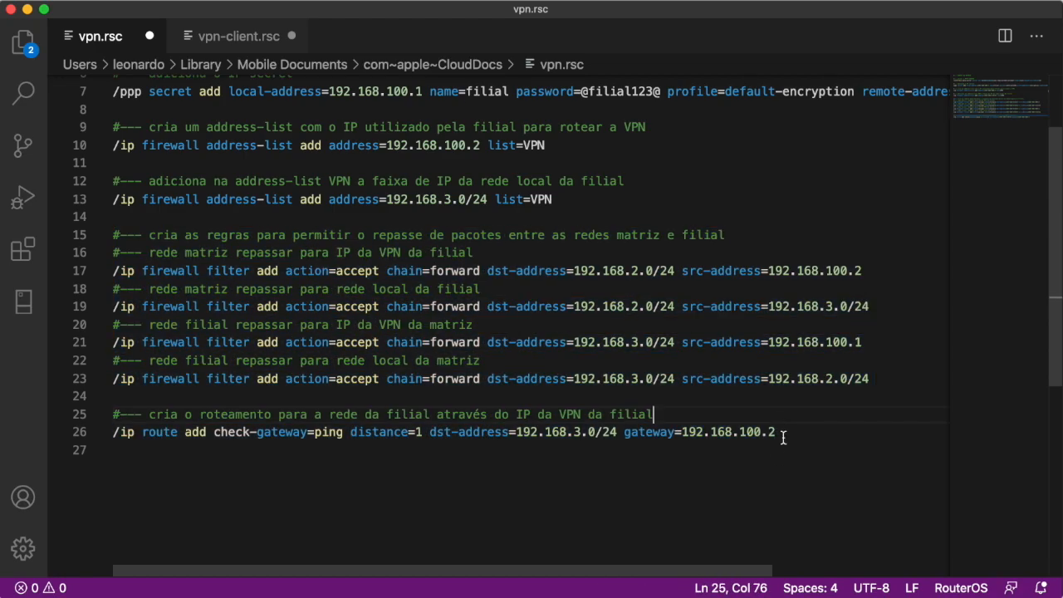
click(409, 269)
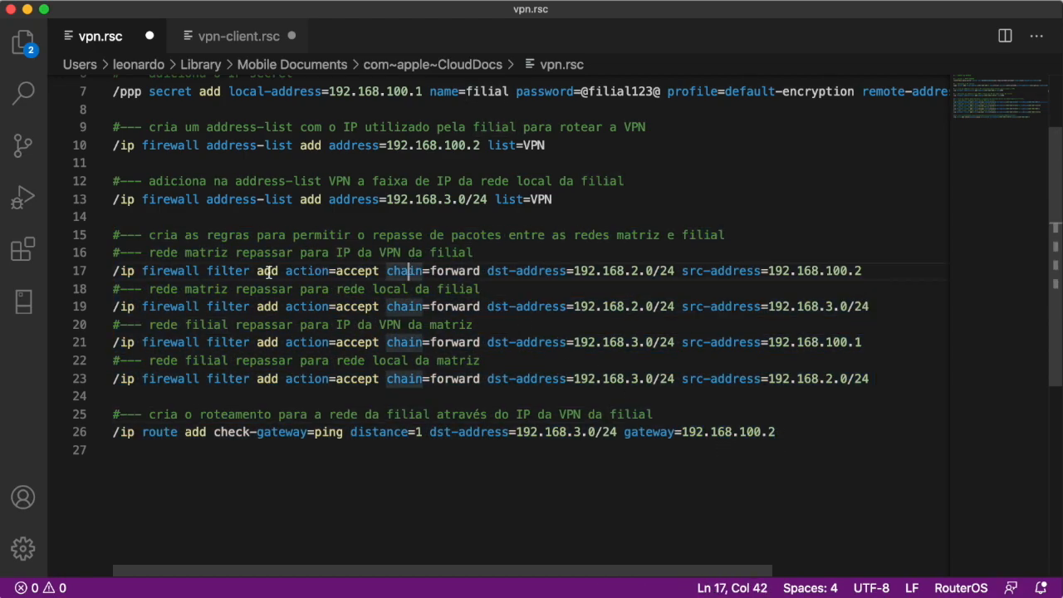
click(458, 270)
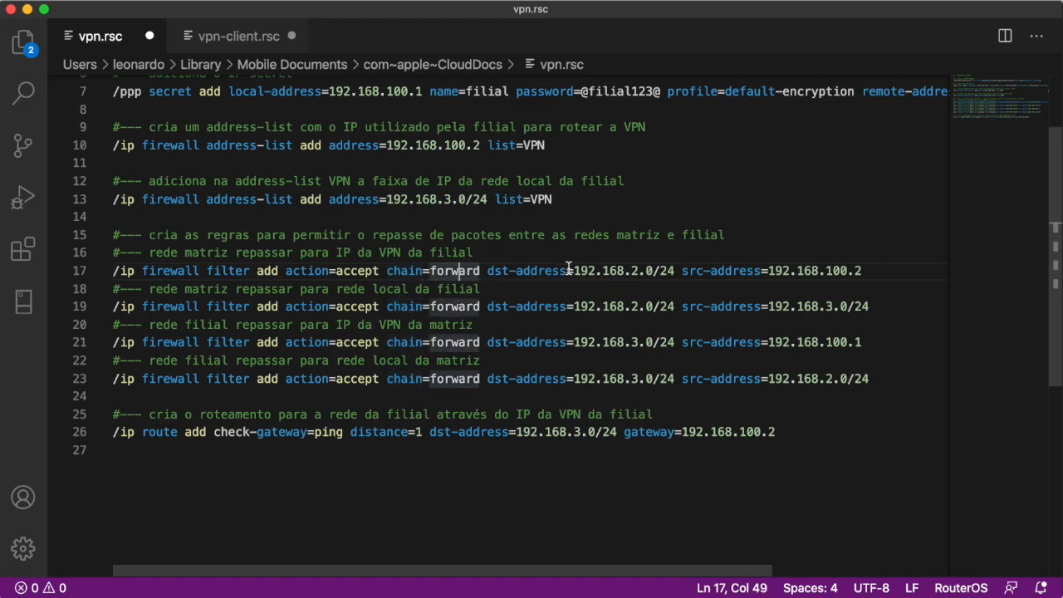
drag(480, 270, 284, 271)
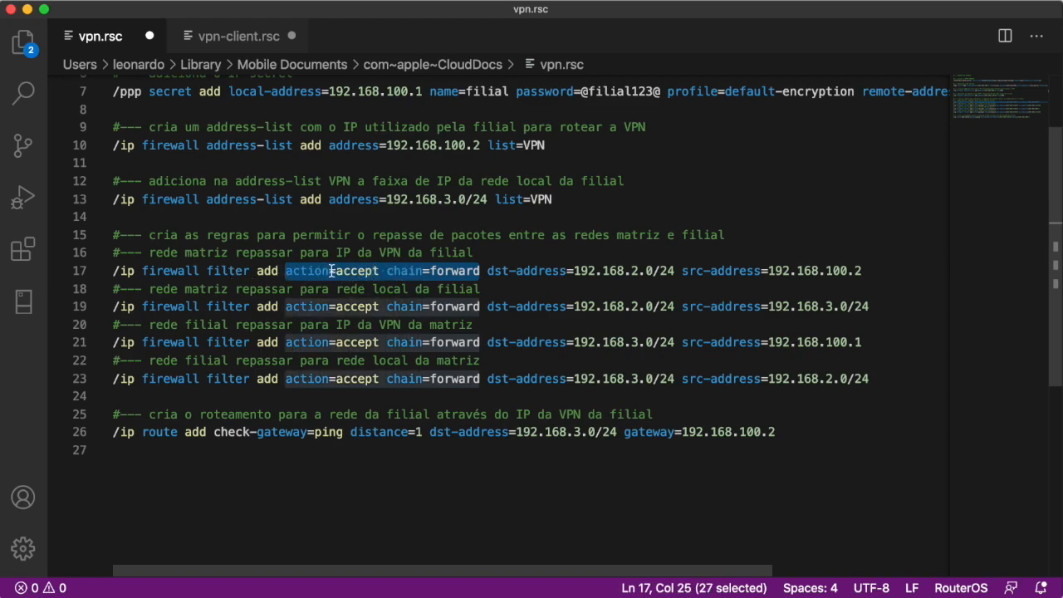
click(379, 270)
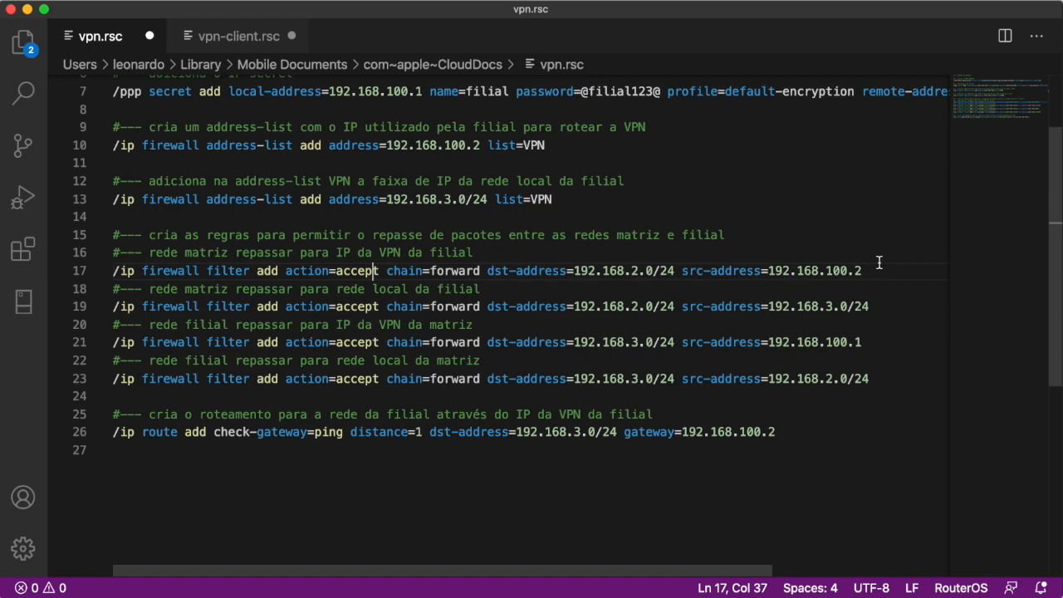
- Examine the first two forward rules, comparing dst-address 192.168.2.0/24 with the src-address values 192.168.100.2 and 192.168.3.0/24
drag(573, 268, 676, 268)
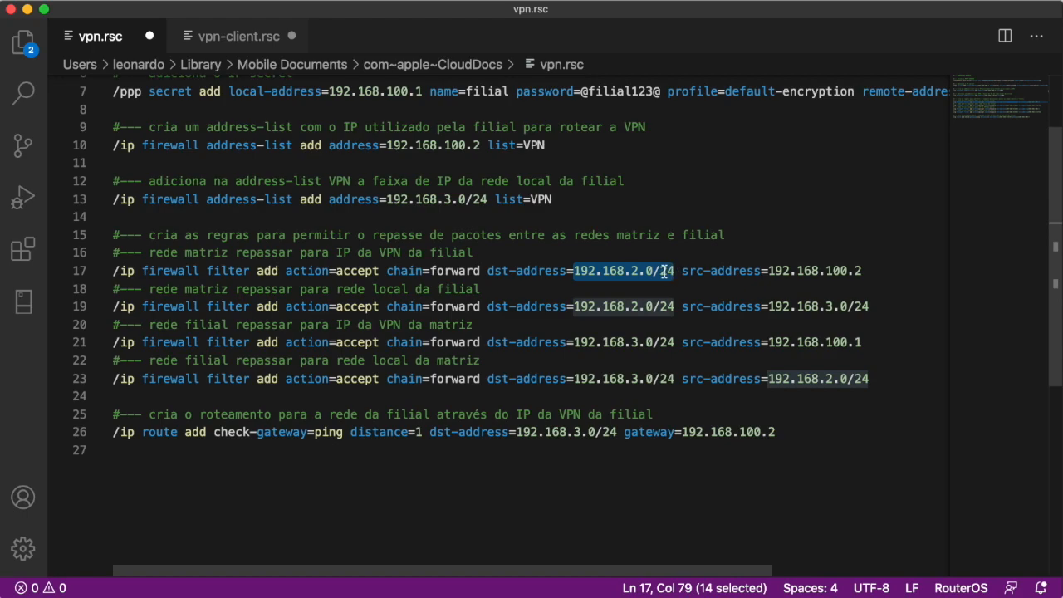
click(666, 270)
drag(862, 270, 768, 271)
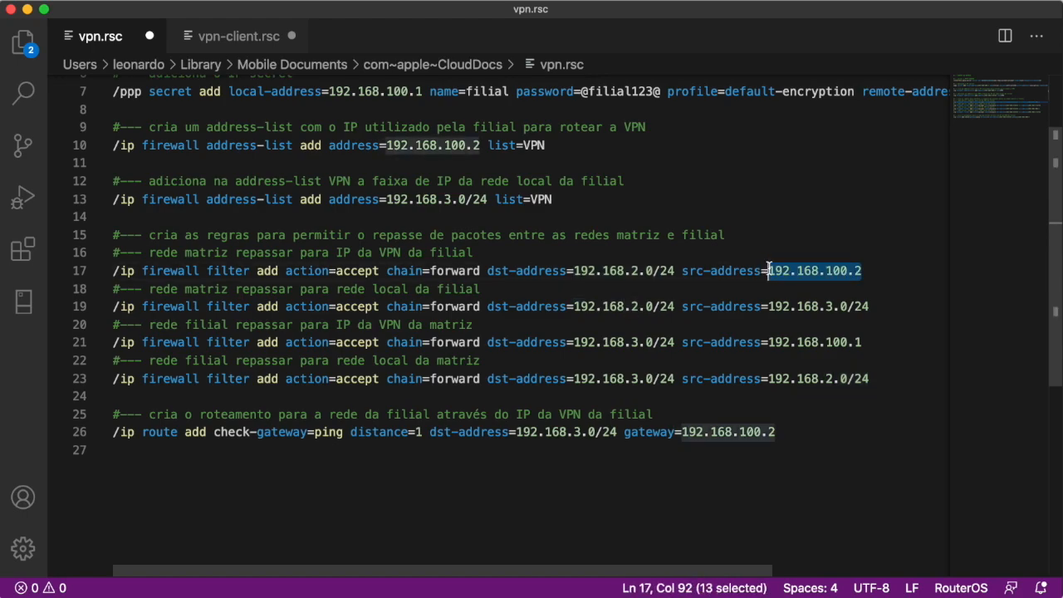
click(874, 270)
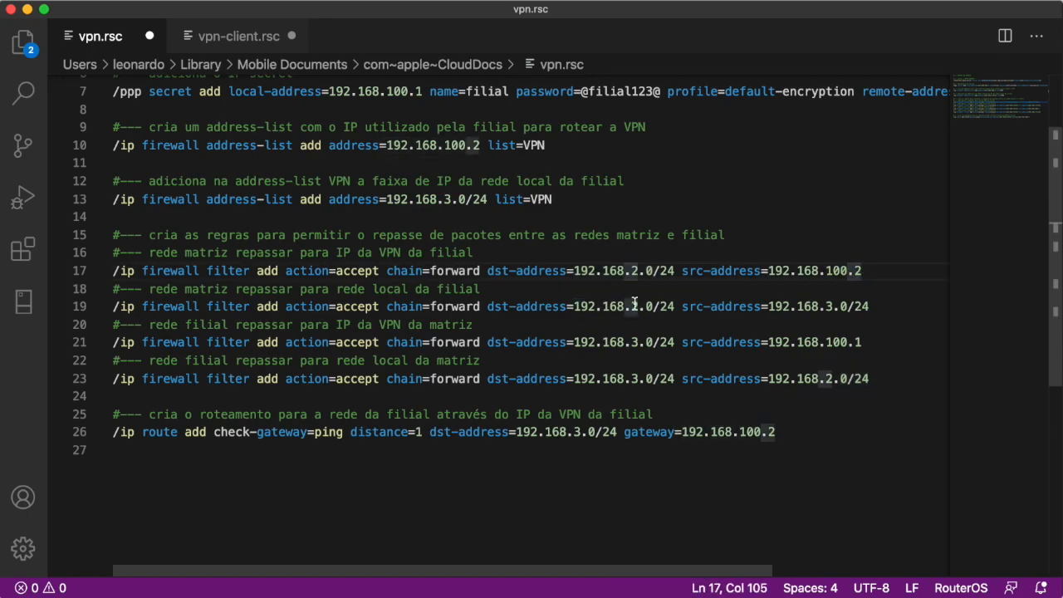
drag(569, 306, 674, 306)
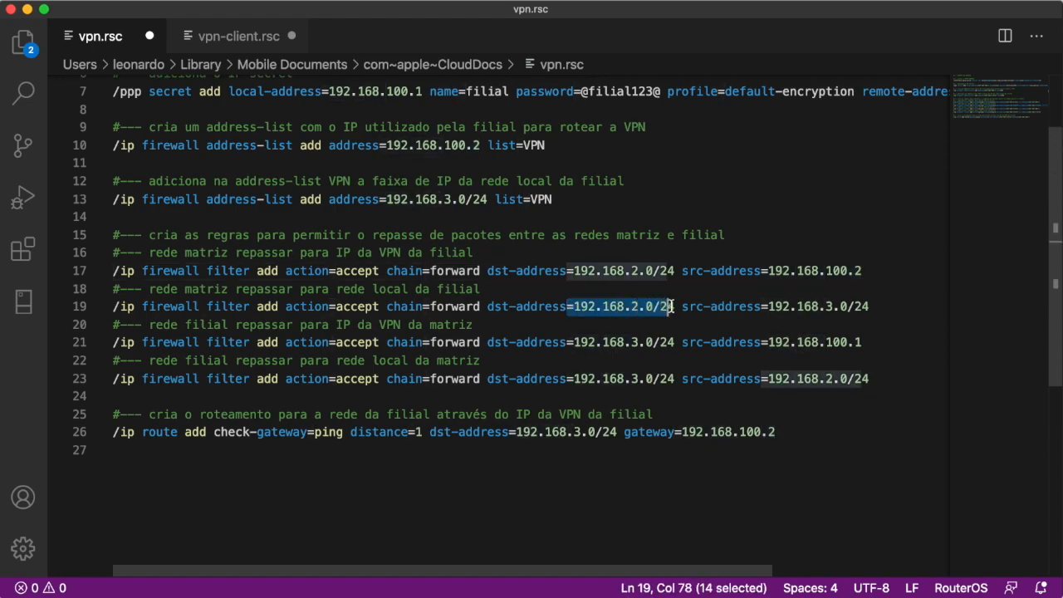
double_click(772, 306)
drag(821, 309, 883, 305)
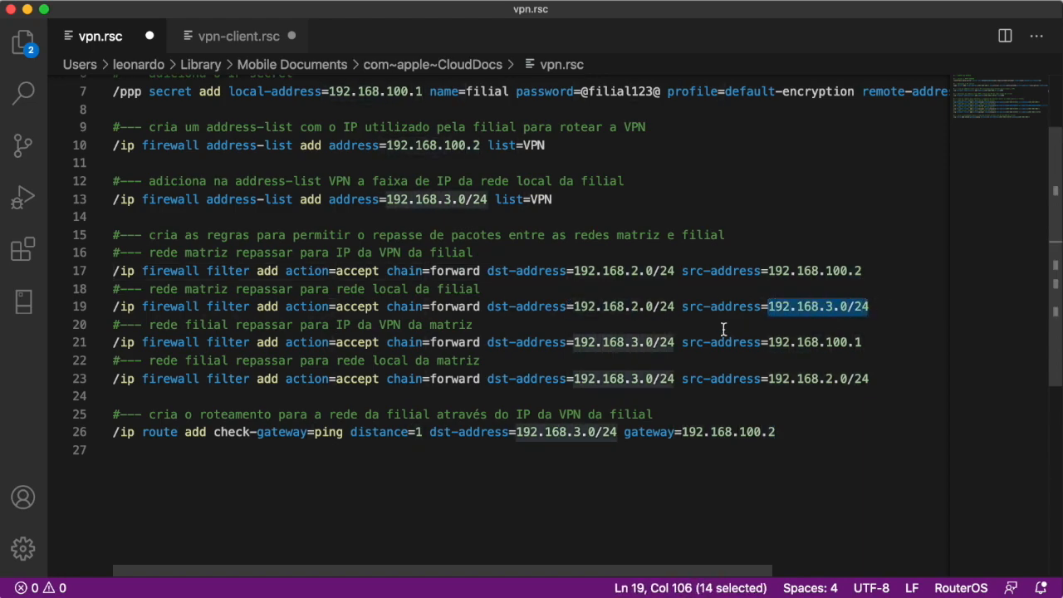
click(664, 329)
- Examine the destination and source addresses of the last two forward rules and highlight all four rules with their comments
drag(568, 344, 675, 342)
drag(768, 342, 864, 342)
drag(572, 375, 674, 378)
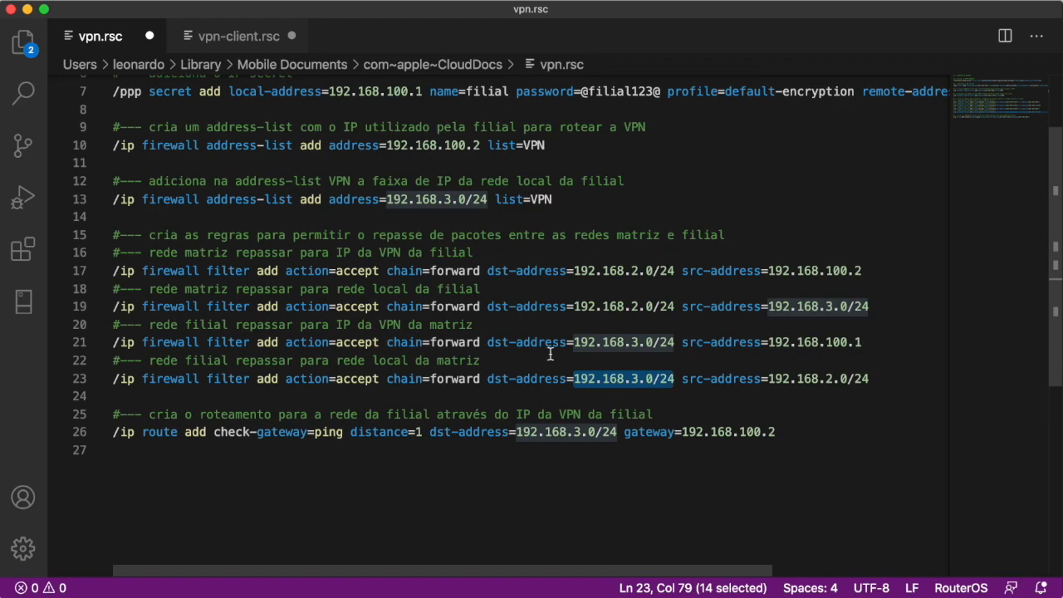
drag(767, 379, 113, 240)
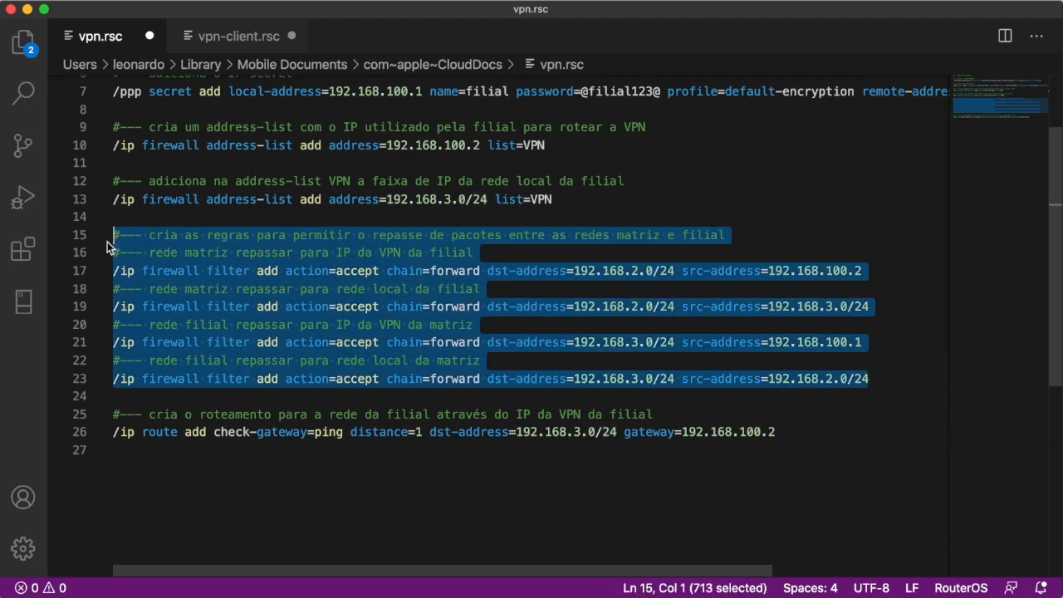
click(450, 261)
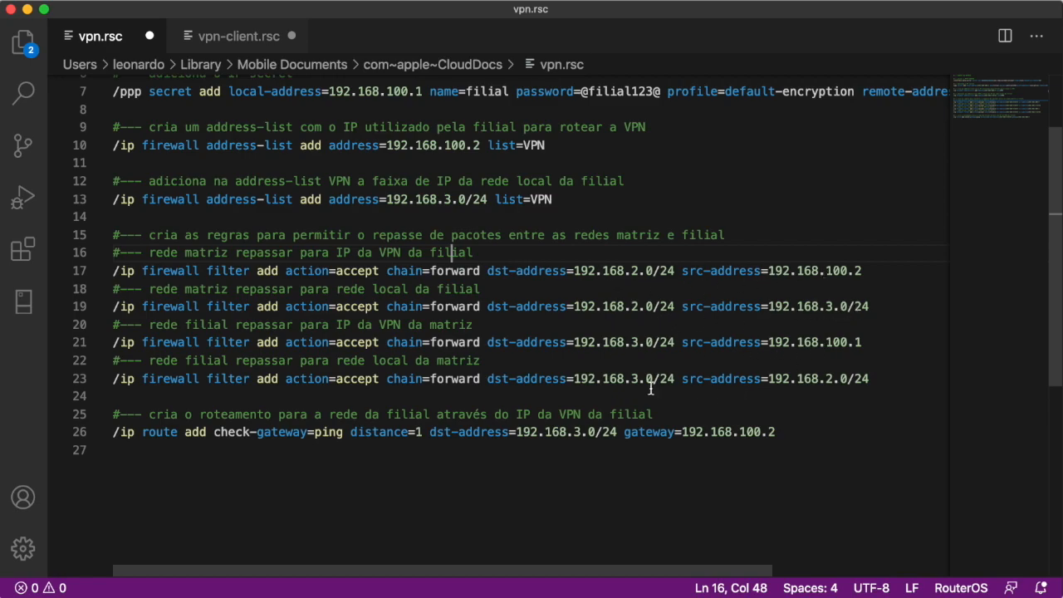
click(373, 396)
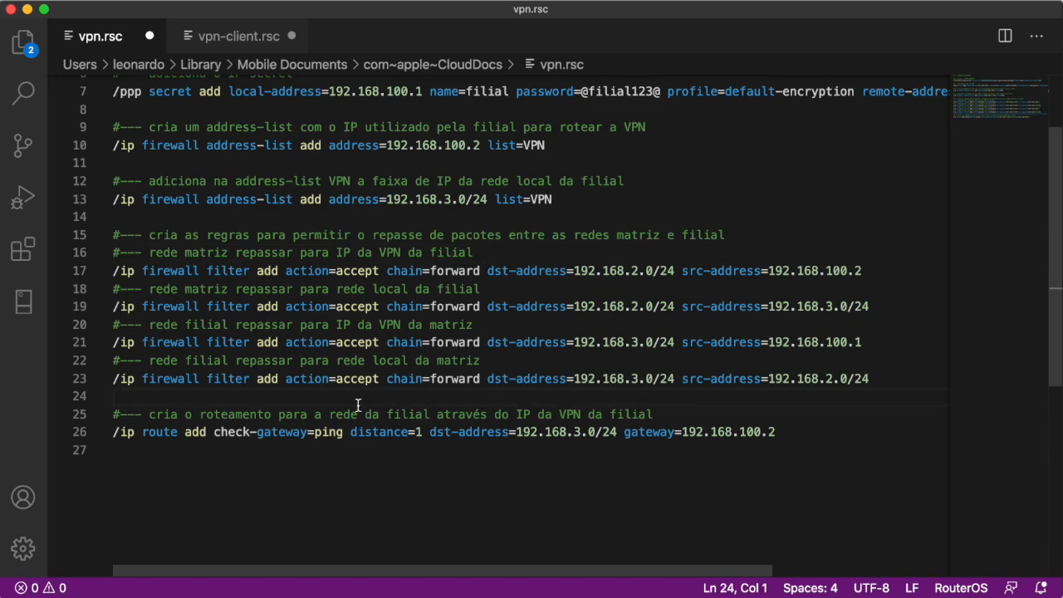
- Examine the IP route command and its comment, highlighting dst-address 192.168.3.0/24 and gateway 192.168.100.2
click(343, 414)
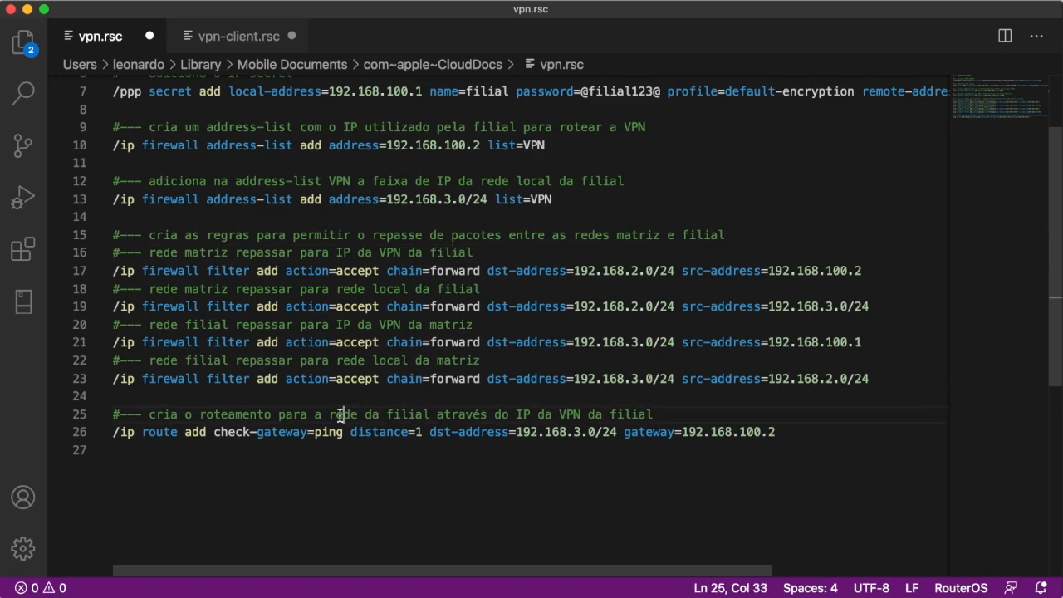
click(237, 415)
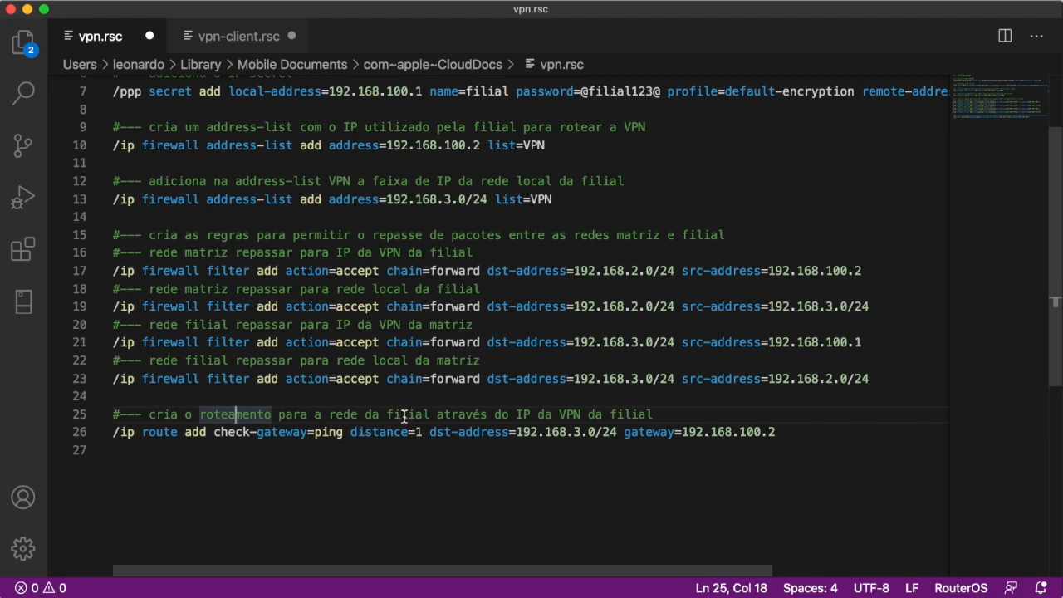
click(404, 413)
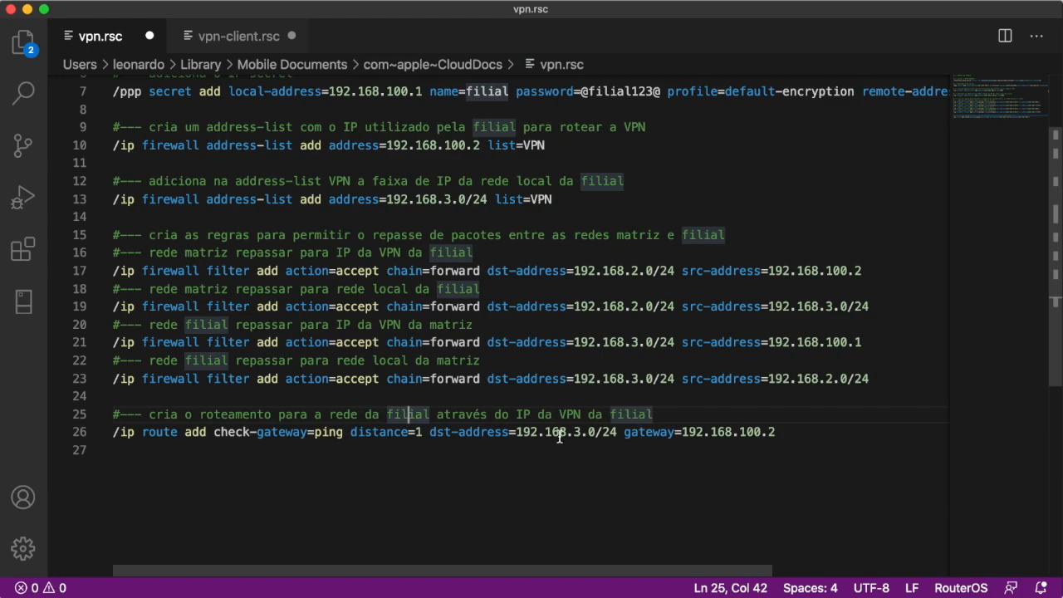
drag(616, 431, 513, 435)
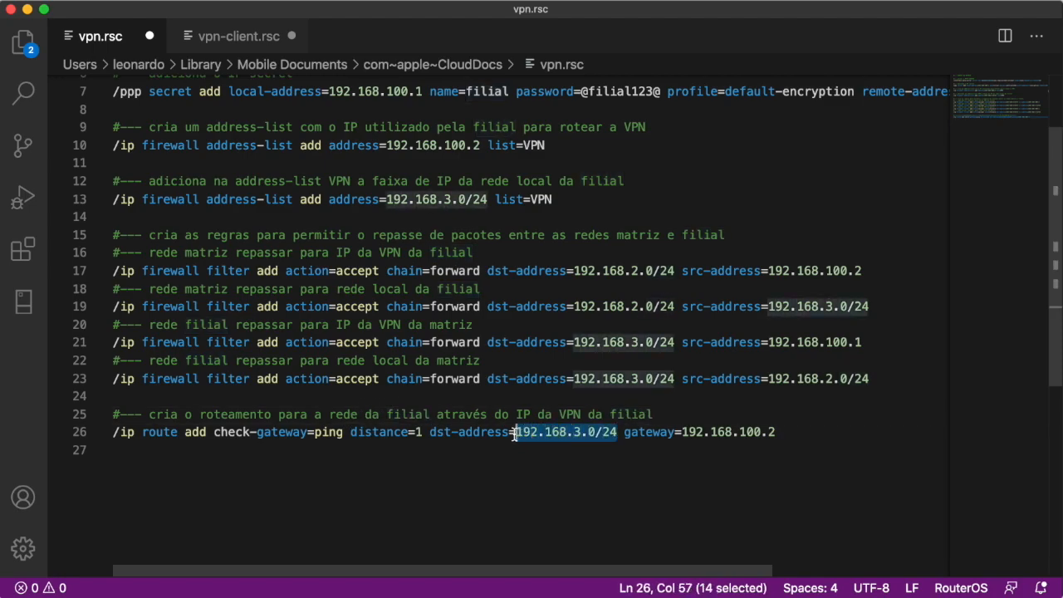
click(596, 432)
drag(775, 431, 680, 432)
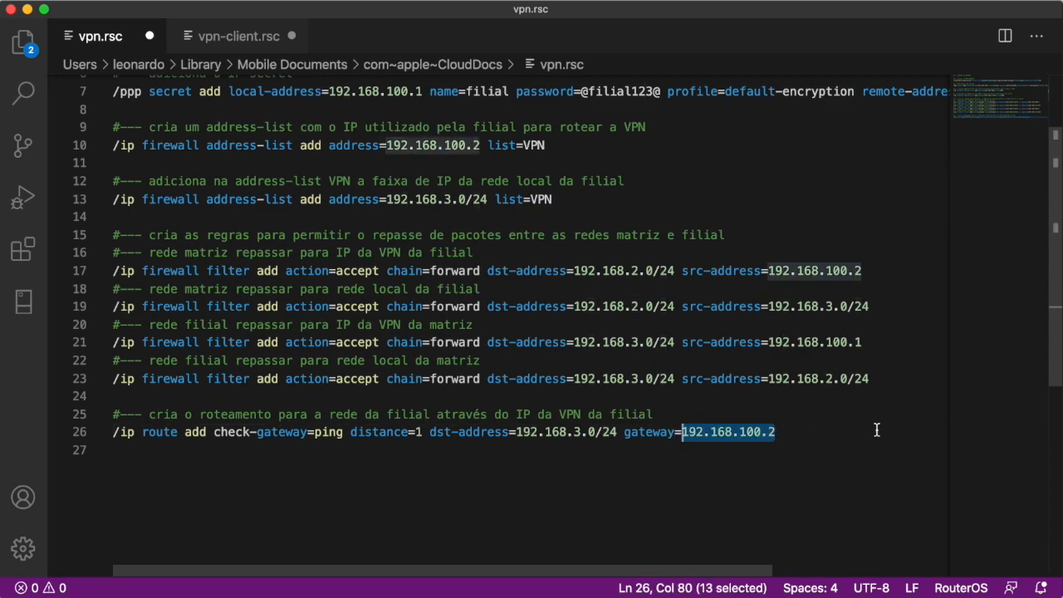
- Compare the route's gateway 192.168.100.2 with the remote-address in the PPP secret command
scroll(435, 220, up, 3)
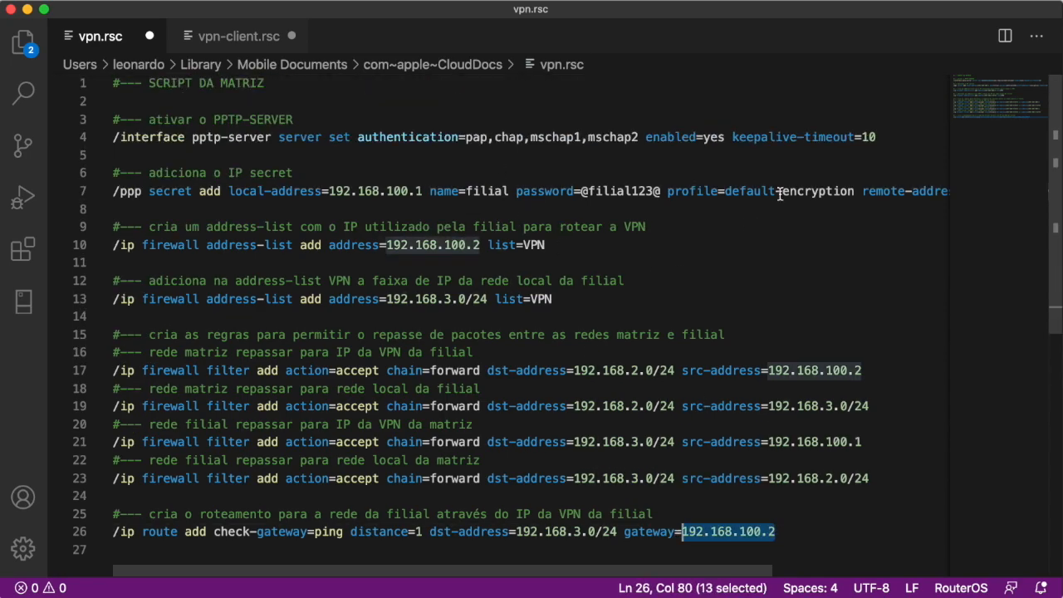
drag(636, 572, 767, 548)
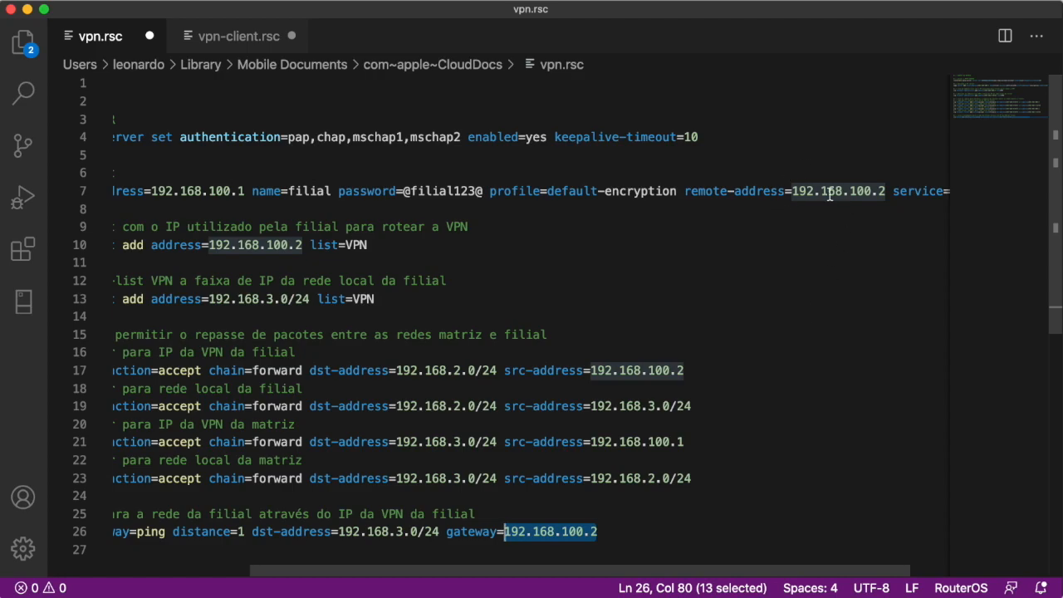
click(886, 191)
scroll(884, 191, down, 1)
drag(885, 191, 862, 142)
scroll(826, 183, left, 3)
- Copy the entire MATRIZ script in vpn.rsc, from the title comment to the IP route command
click(645, 429)
click(792, 472)
drag(792, 488, 98, 89)
right_click(213, 208)
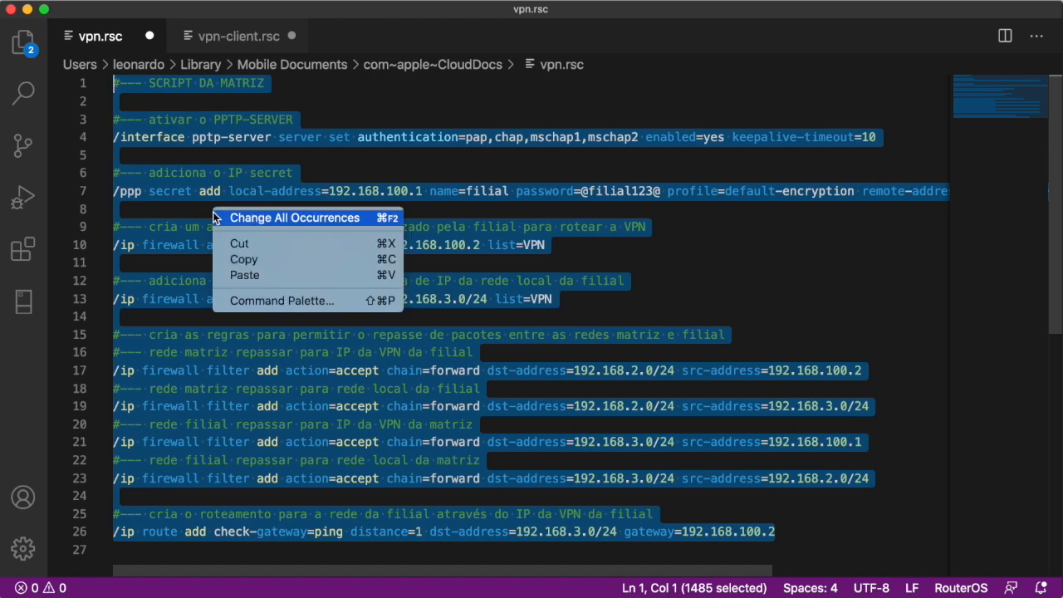
click(249, 260)
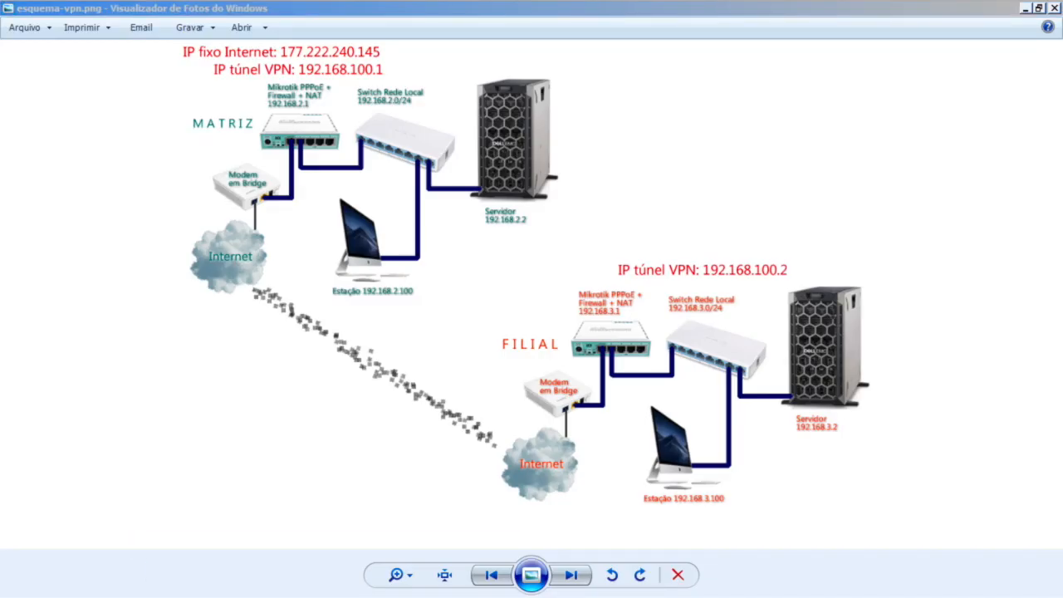
- Switch to the MATRIZ router's WinBox, paste the copied script with its PPP secret password into a new terminal, and enlarge the terminal window
click(316, 552)
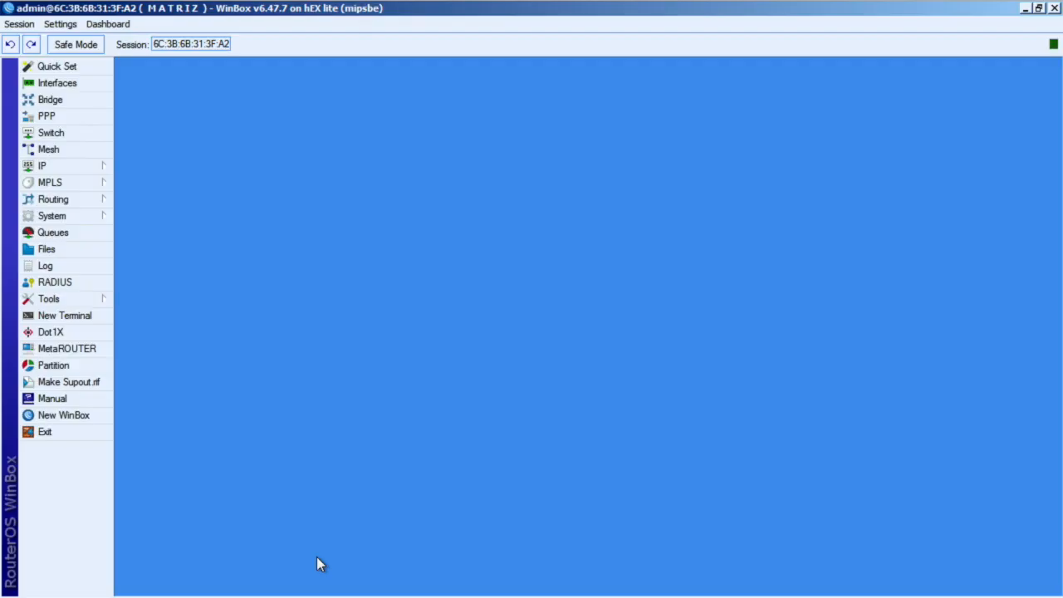
click(88, 313)
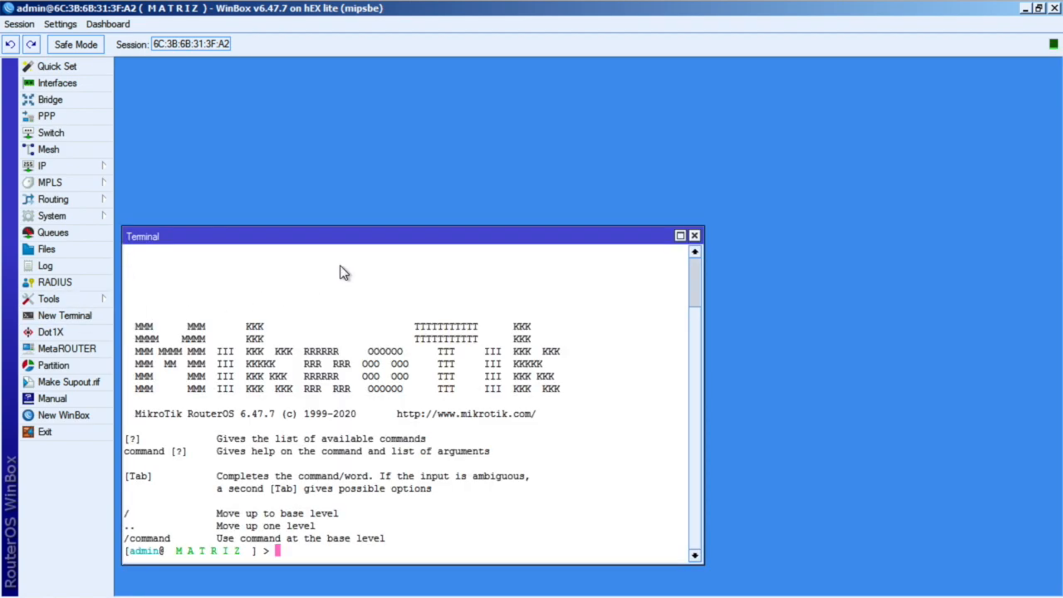
right_click(335, 326)
click(361, 381)
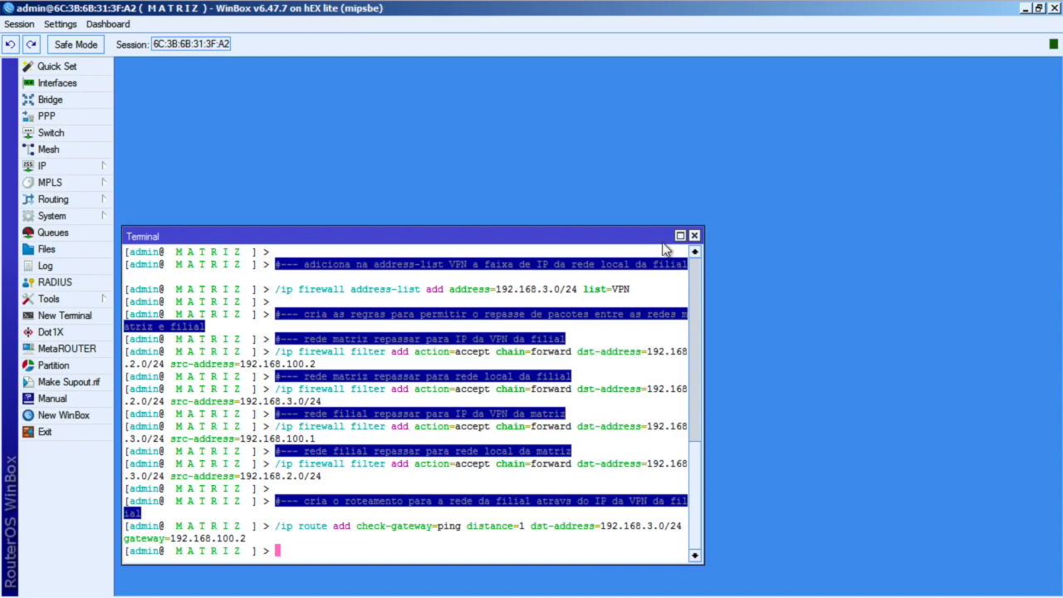
drag(698, 225, 1030, 60)
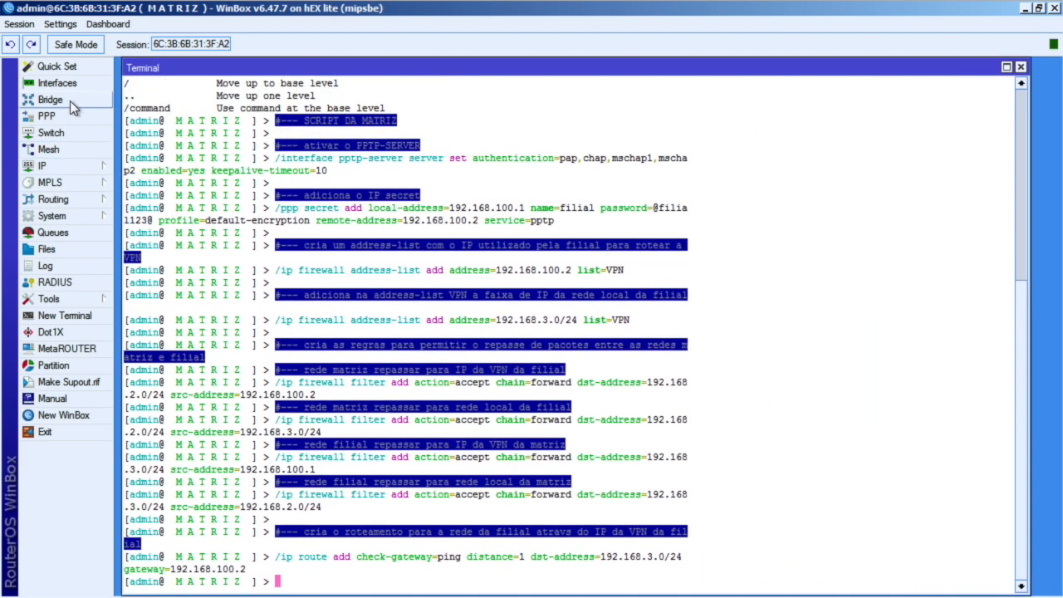
- Check the interface list, the PPTP server settings and the filial PPP secret on the MATRIZ router, closing each window
click(56, 83)
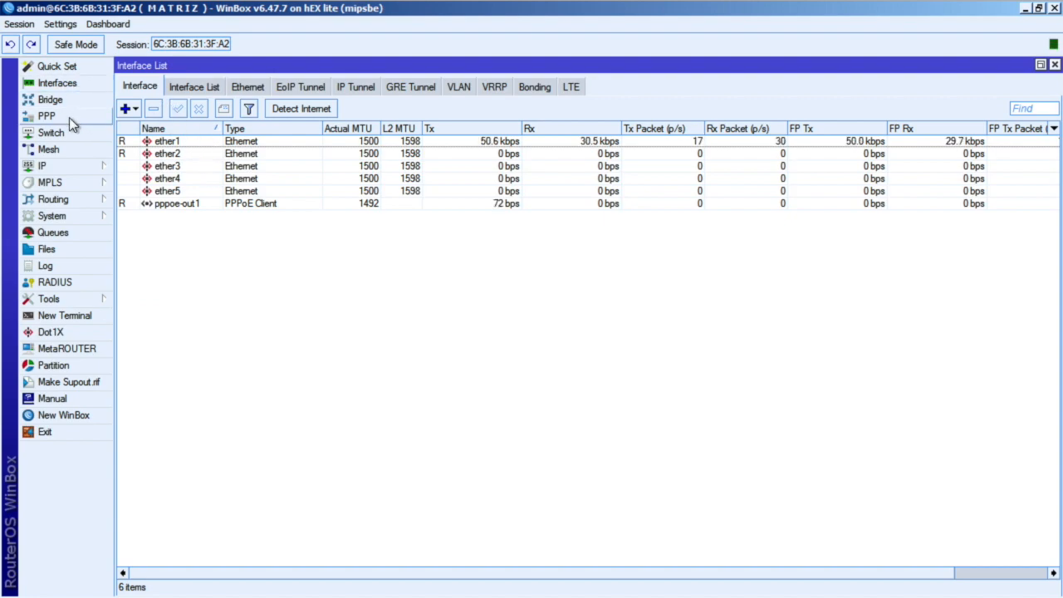
click(69, 116)
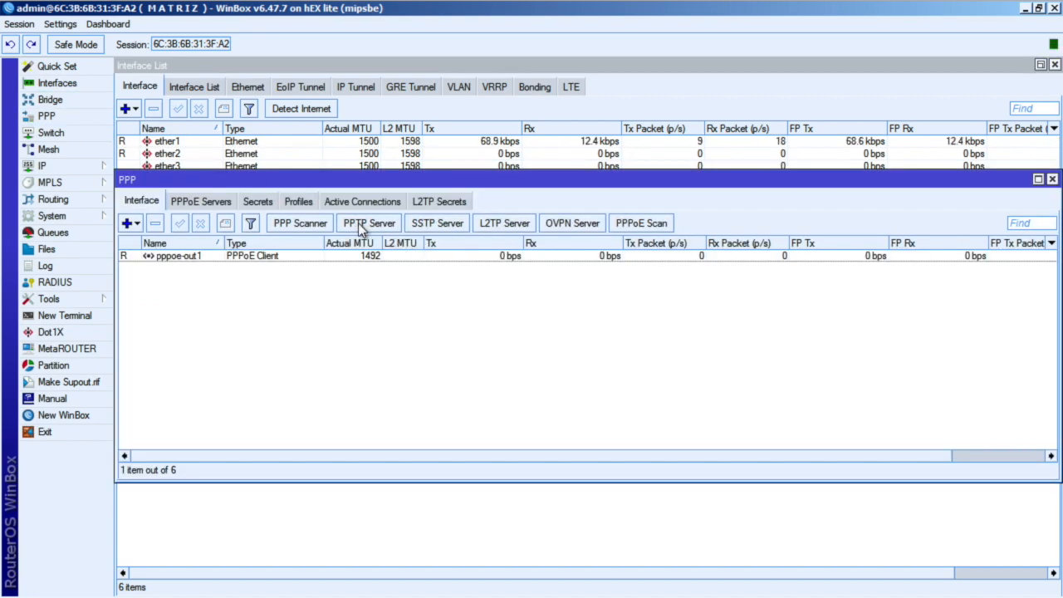
click(365, 227)
click(694, 290)
click(257, 201)
double_click(253, 257)
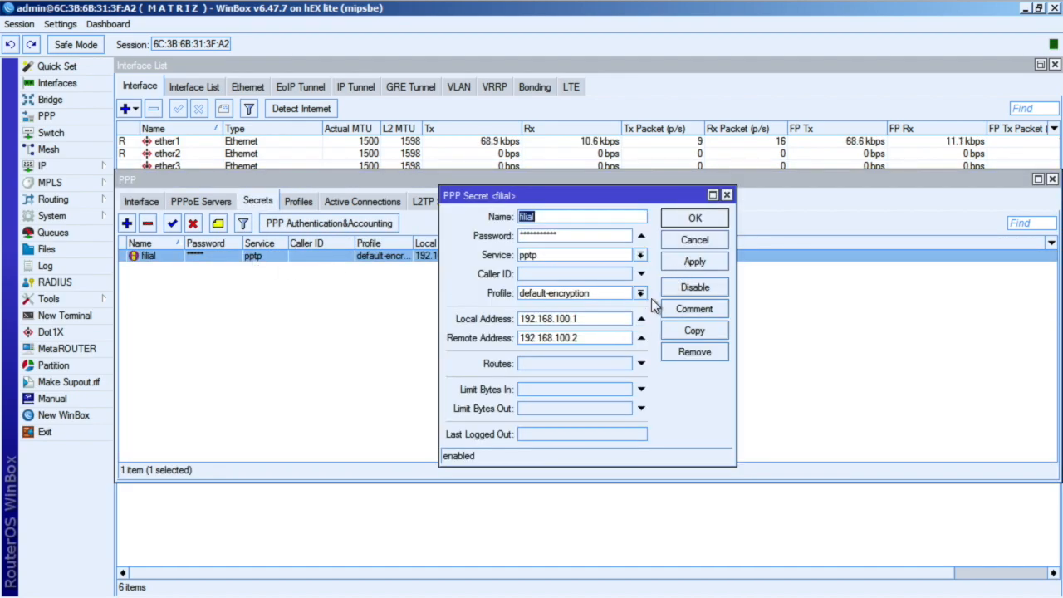
click(694, 240)
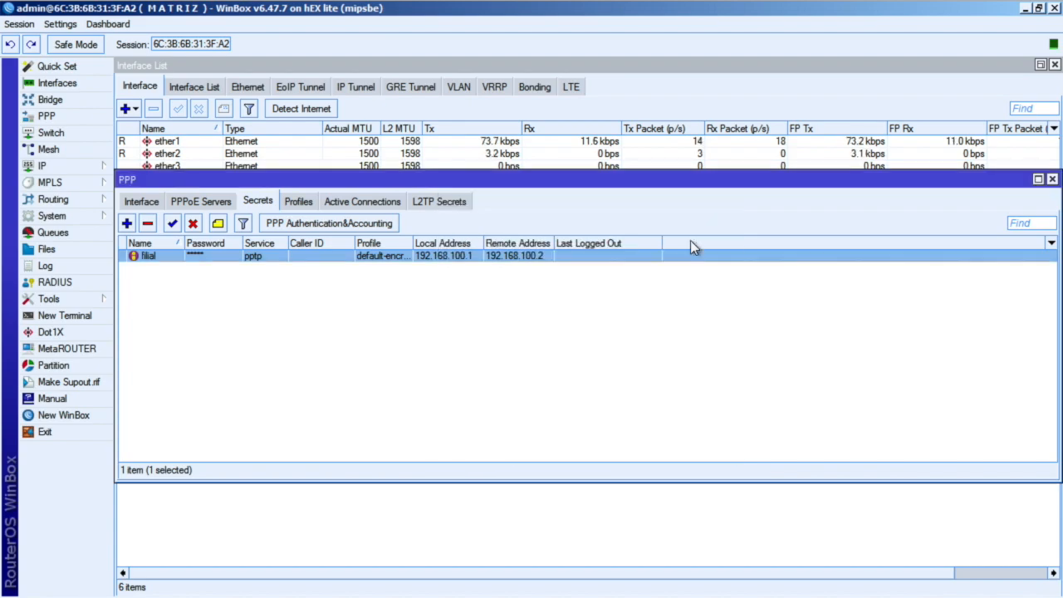
click(1051, 179)
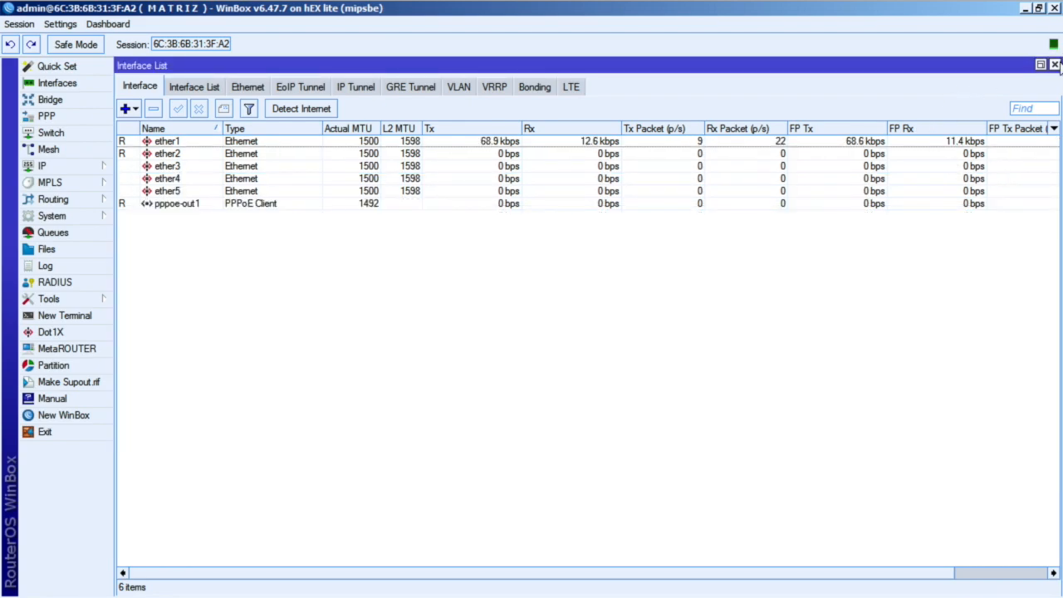
click(1054, 64)
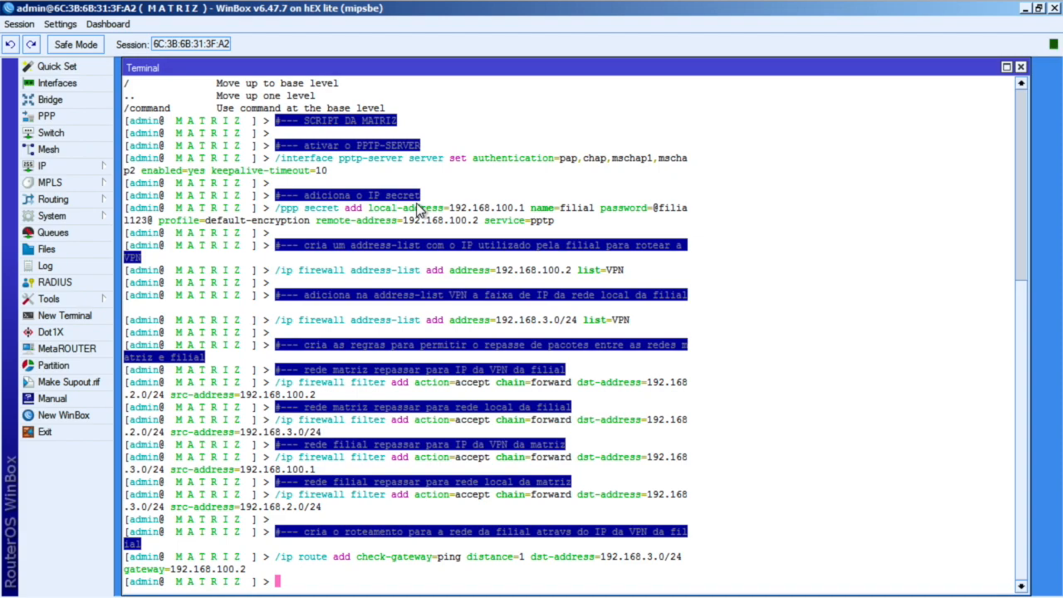
- Reopen the filial PPP secret and turn off password hiding so its password is shown in plain text
click(51, 83)
click(75, 114)
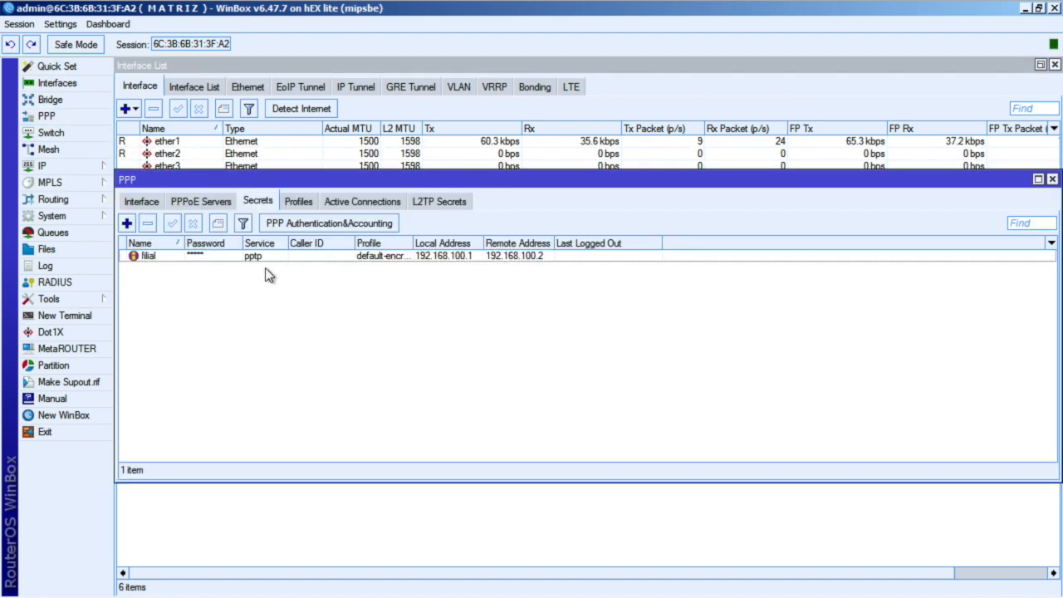
click(243, 257)
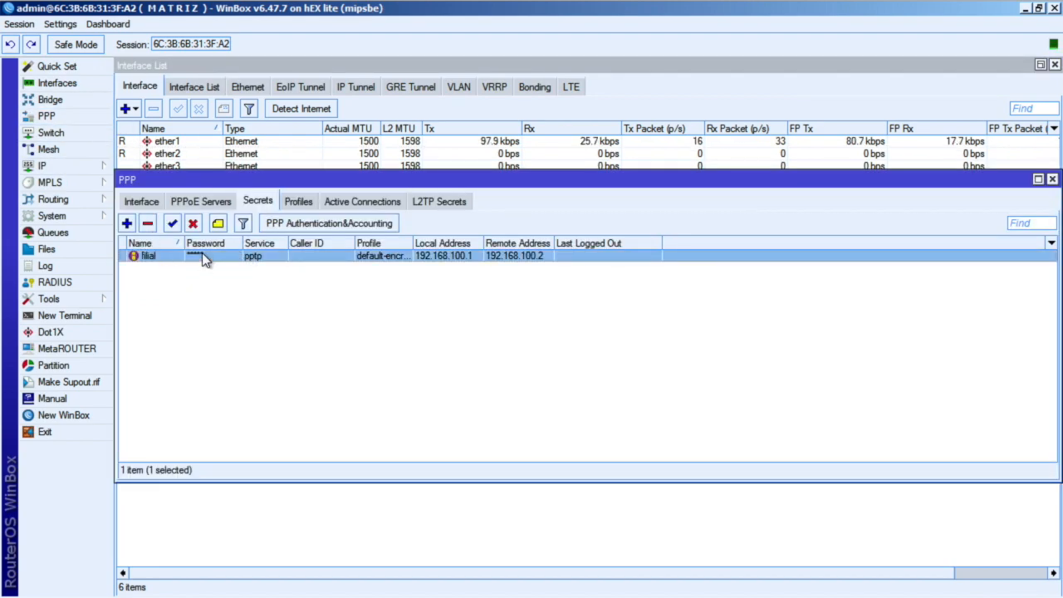
double_click(202, 254)
click(572, 237)
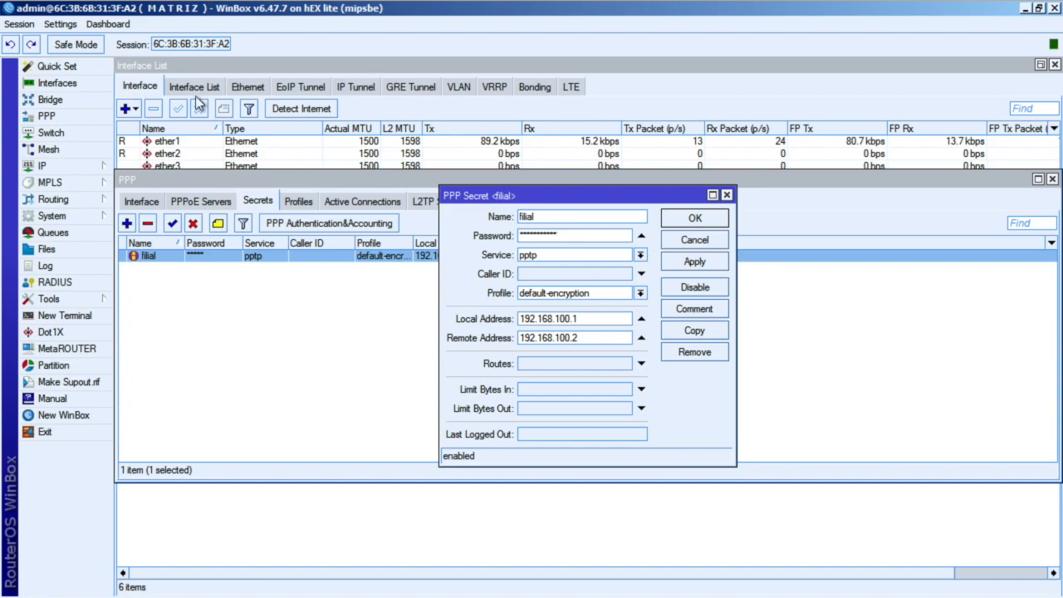
click(61, 24)
click(83, 56)
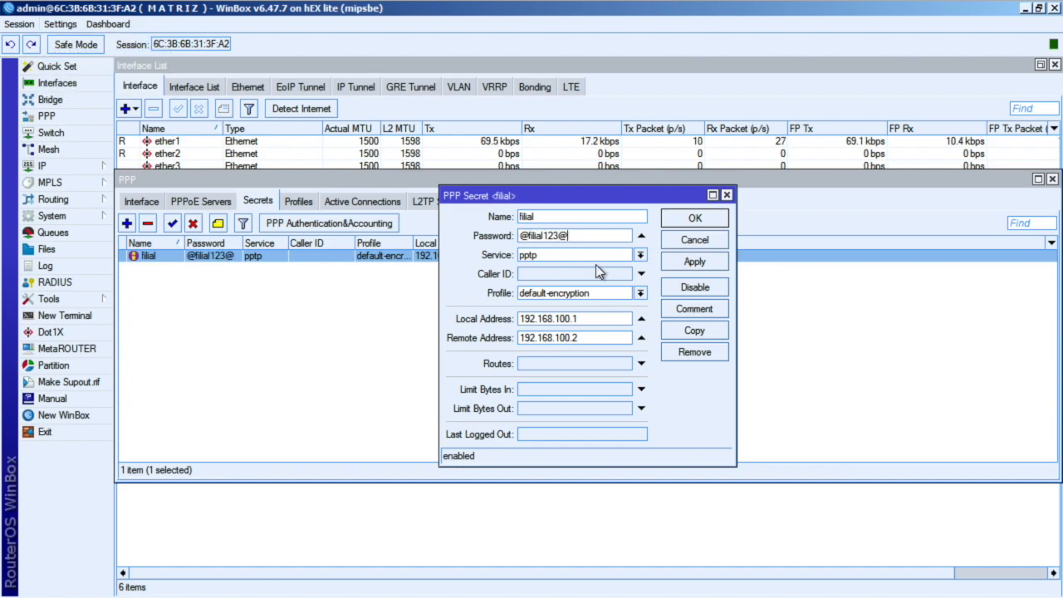
- Check the local address in the filial secret, cancel the dialog and close the PPP and interface list windows
click(584, 321)
click(695, 241)
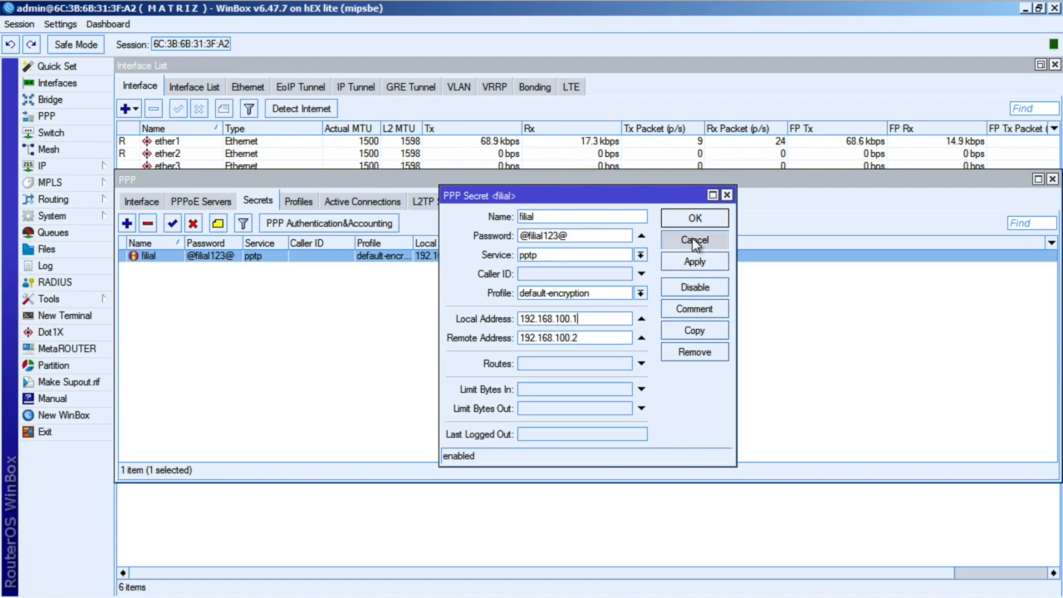
click(695, 242)
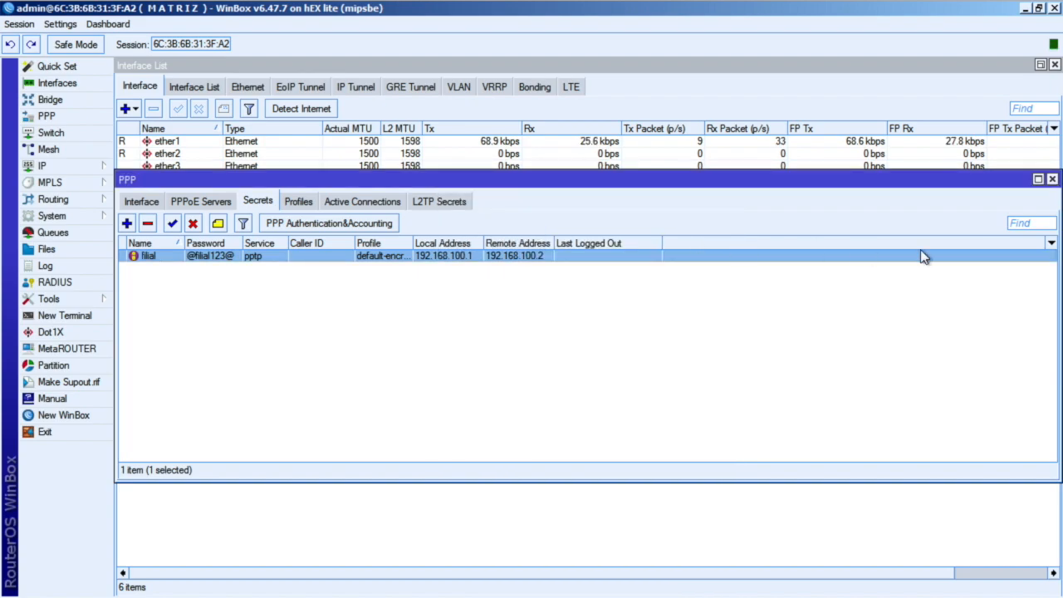
click(1051, 180)
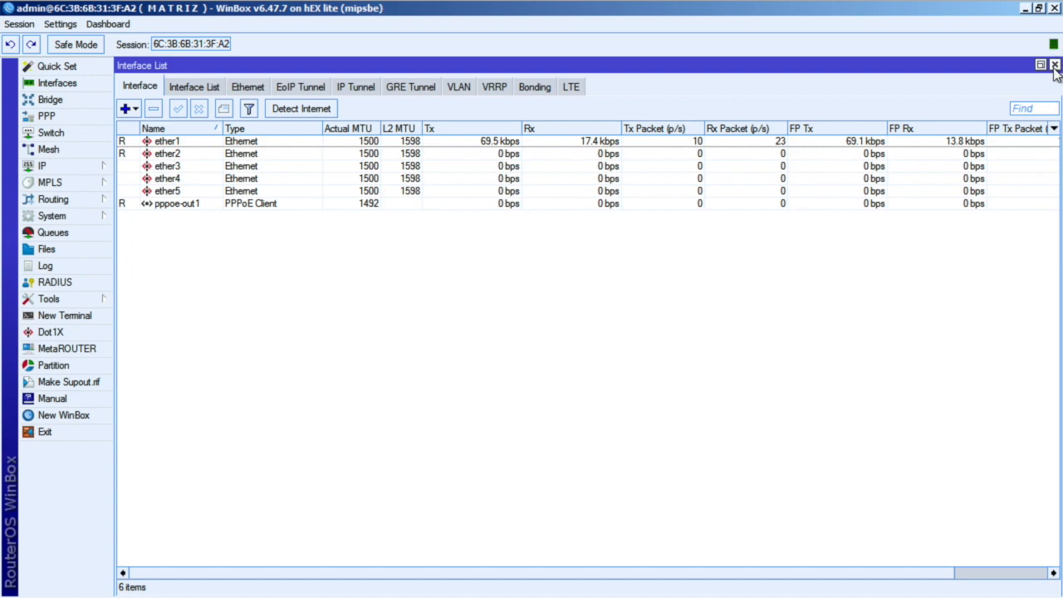
click(1053, 66)
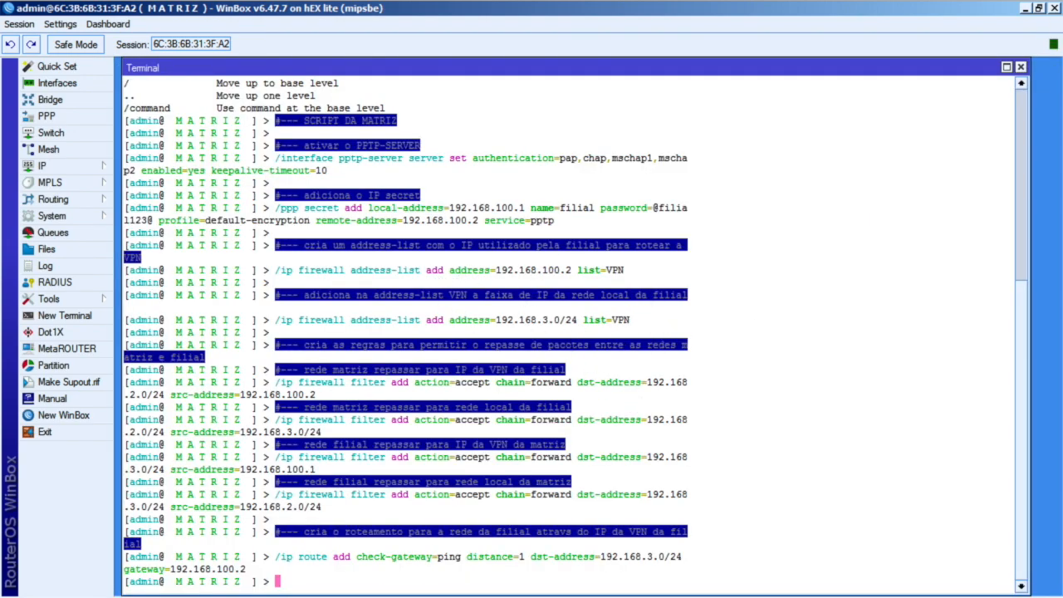
- Switch to Visual Studio Code and bring up the FILIAL script in vpn-client.rsc
mouse_move(371, 597)
right_click(635, 597)
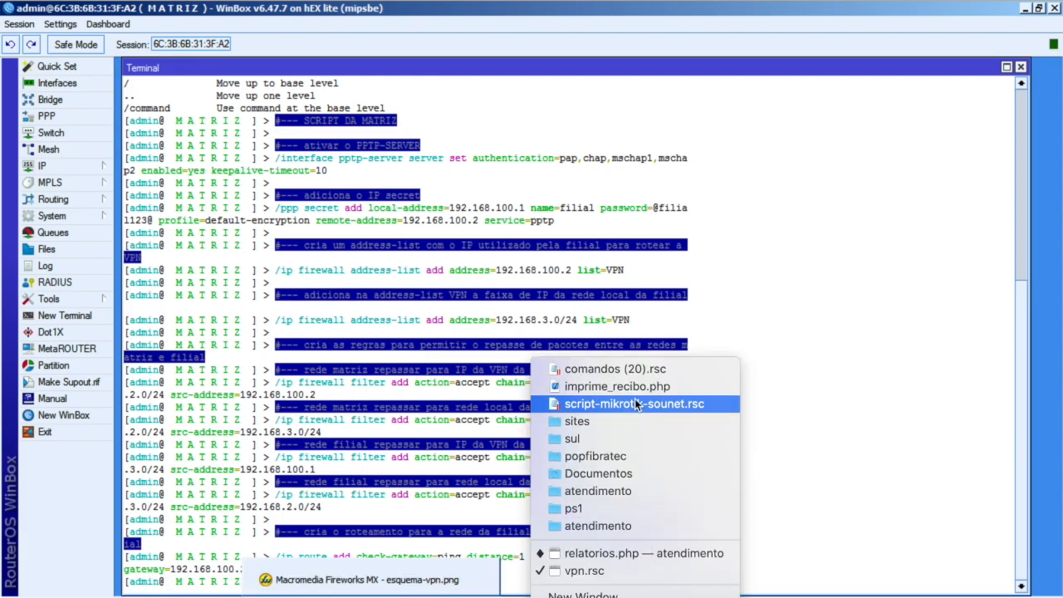
click(622, 570)
click(259, 39)
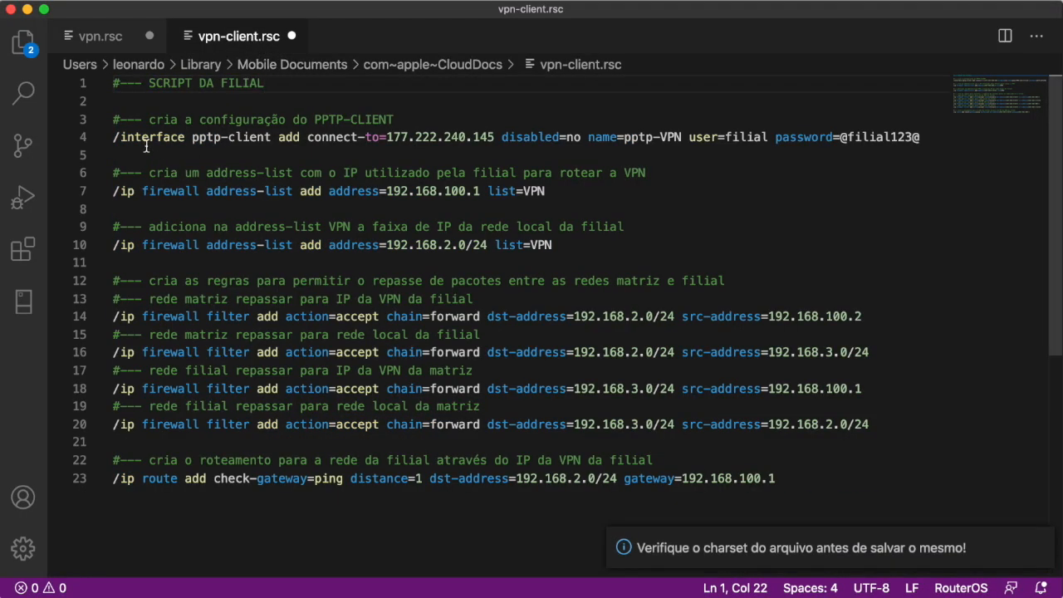
click(113, 86)
- Return to vpn.rsc and highlight the MATRIZ script's PPTP server and PPP secret commands
click(103, 37)
key(ctrl+a)
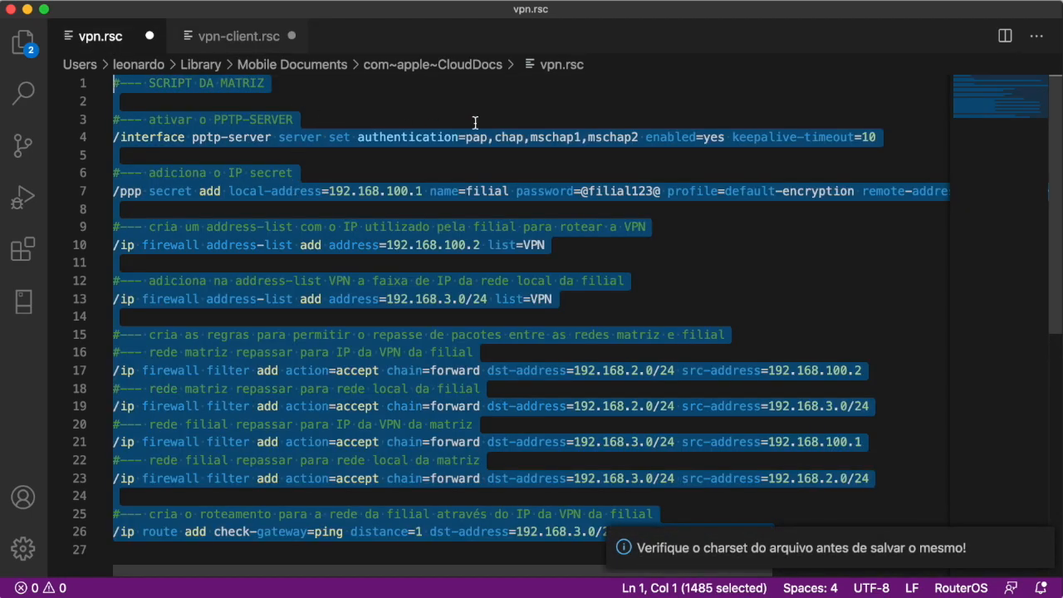
click(487, 227)
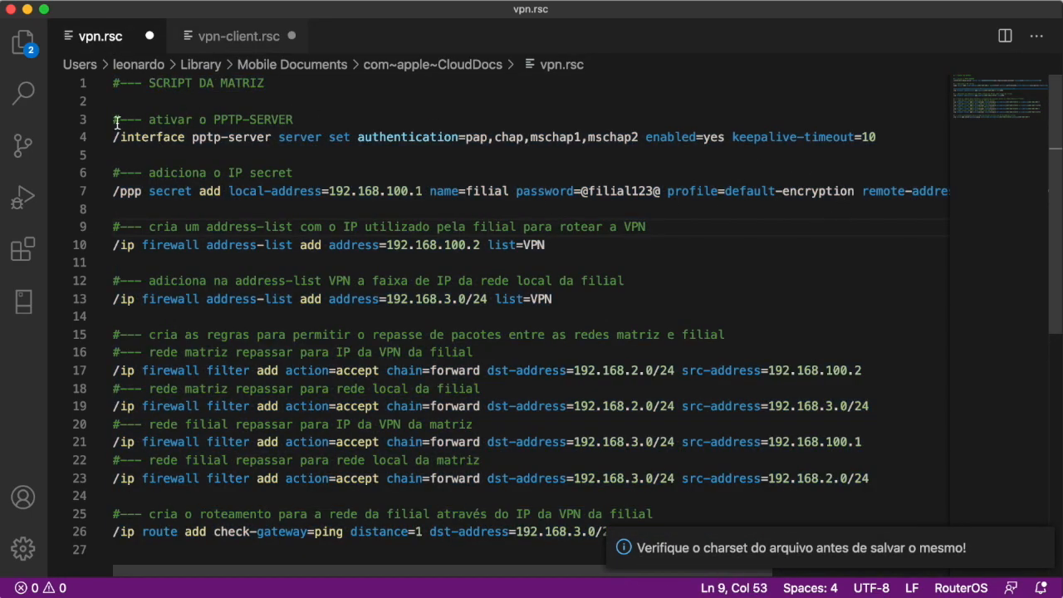
drag(113, 120, 311, 117)
drag(604, 170, 954, 193)
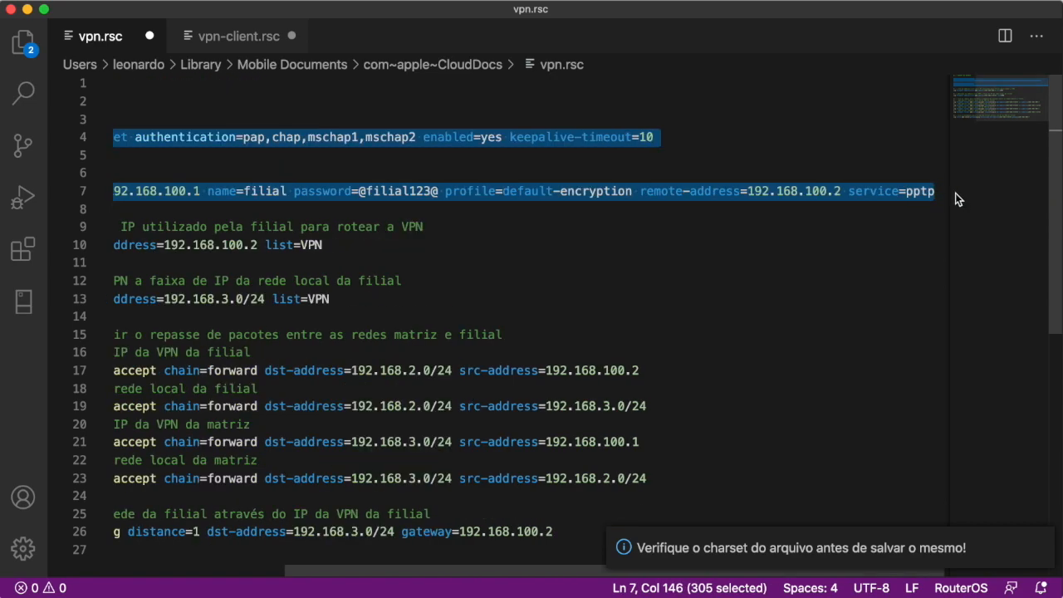
- Examine the PPTP-CLIENT command in vpn-client.rsc, highlighting the connect-to address 177.222.240.145
click(237, 35)
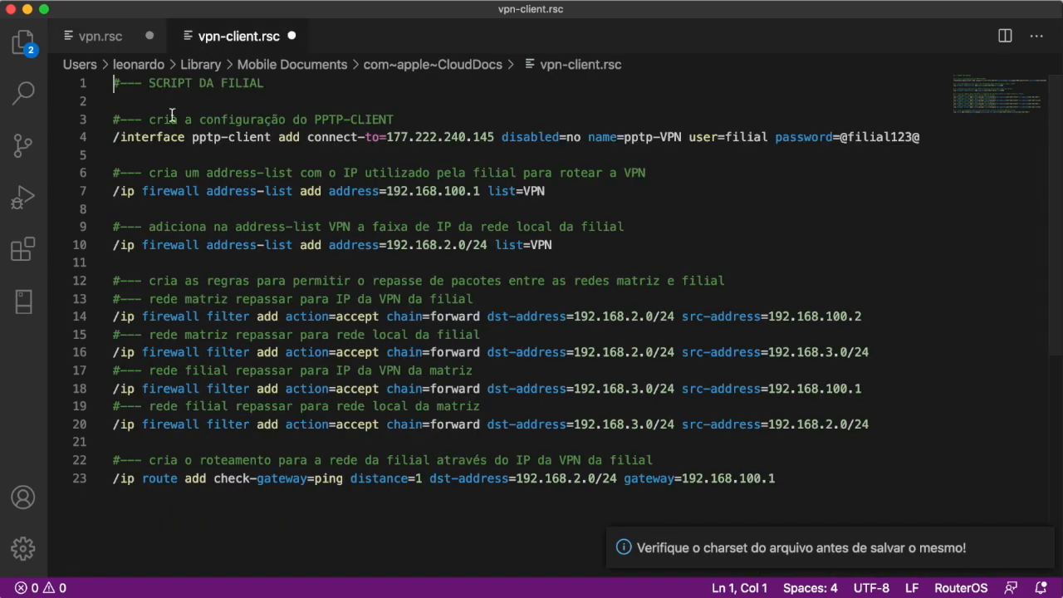
drag(114, 119, 141, 137)
click(249, 137)
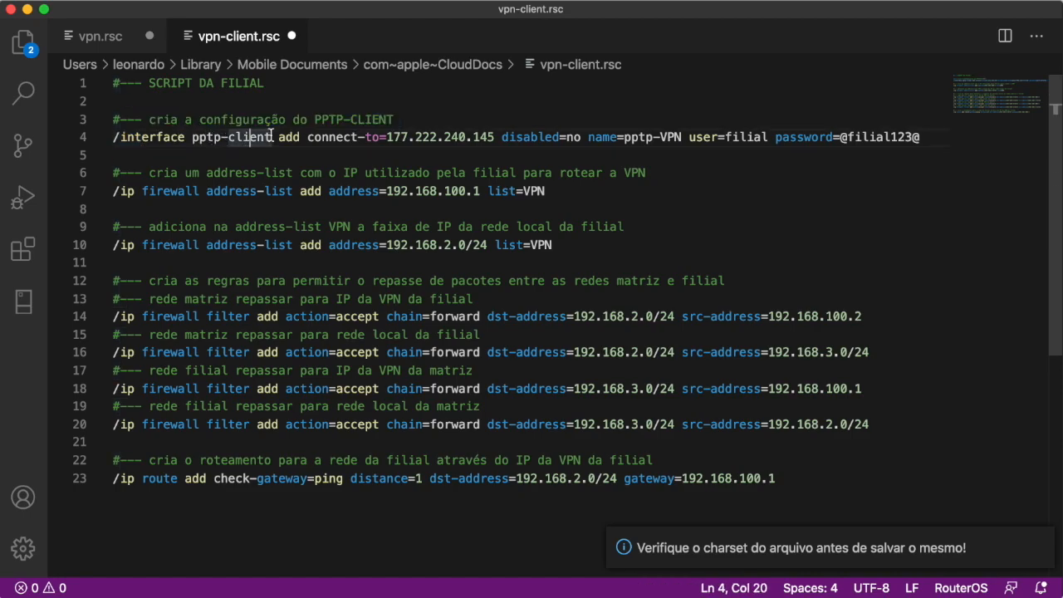
click(296, 137)
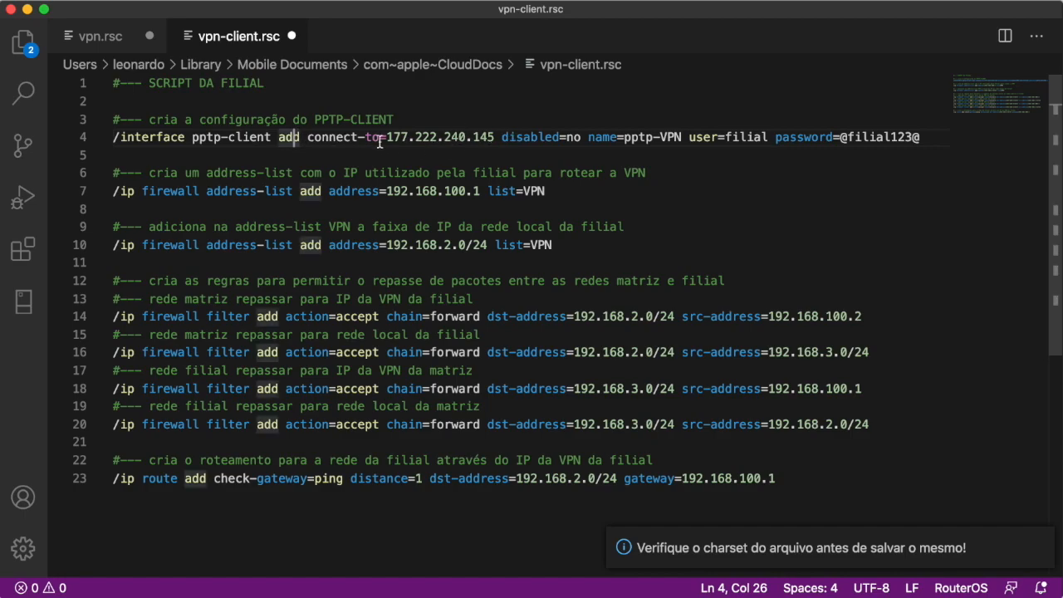
drag(388, 137, 496, 137)
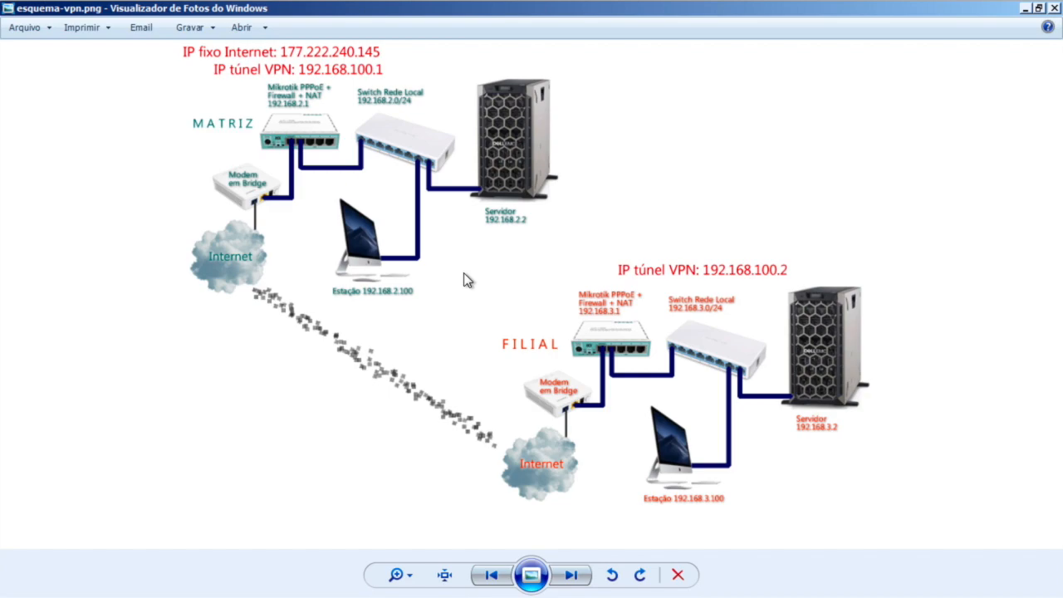
- Switch back from the VPN diagram to vpn-client.rsc in Visual Studio Code and highlight the connect-to address again
right_click(635, 594)
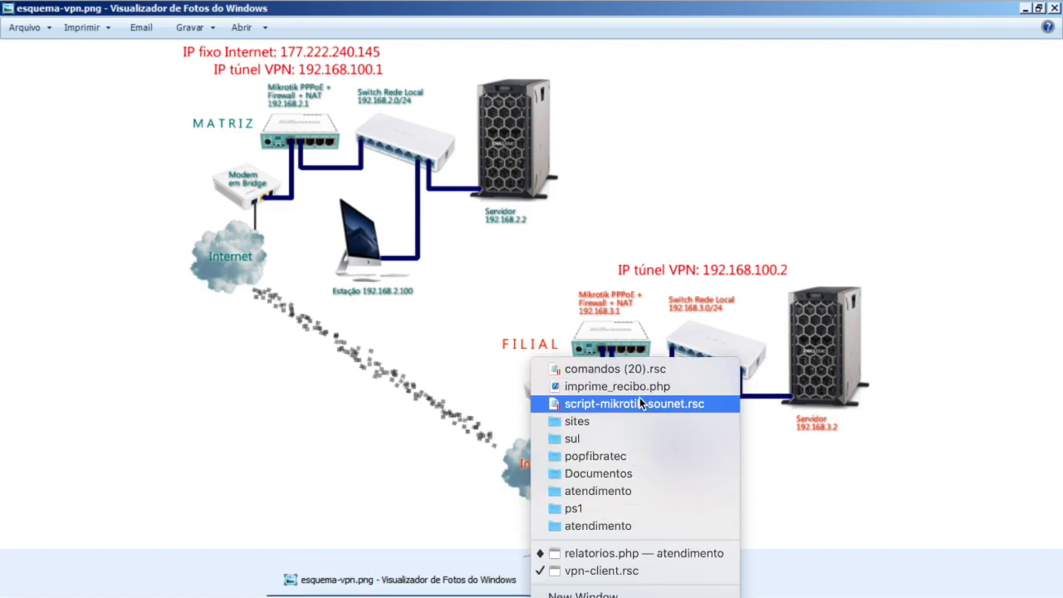
click(611, 571)
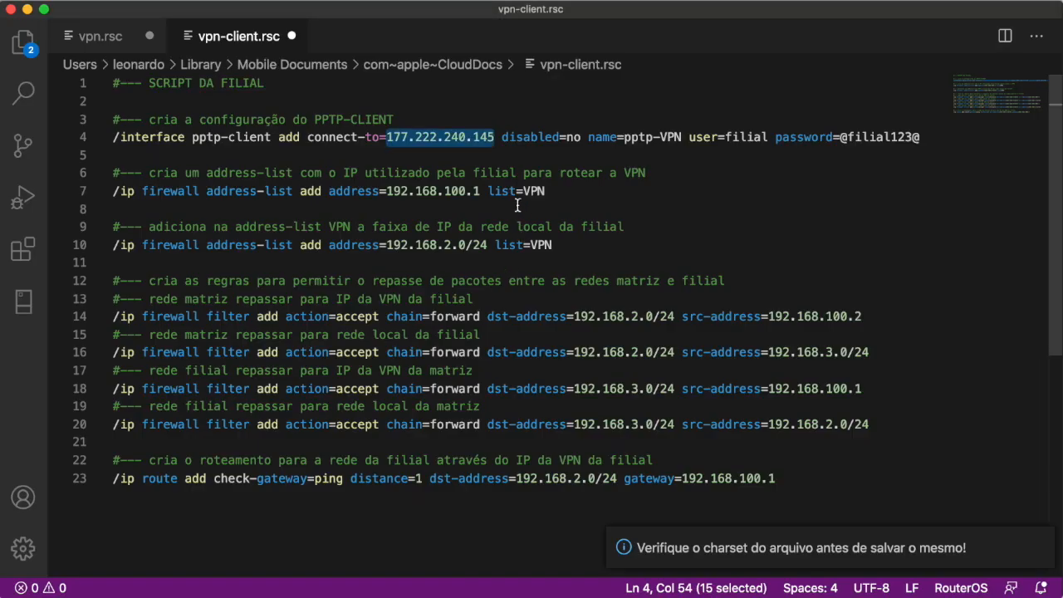
drag(492, 139, 385, 137)
click(431, 135)
drag(499, 137, 385, 140)
click(491, 137)
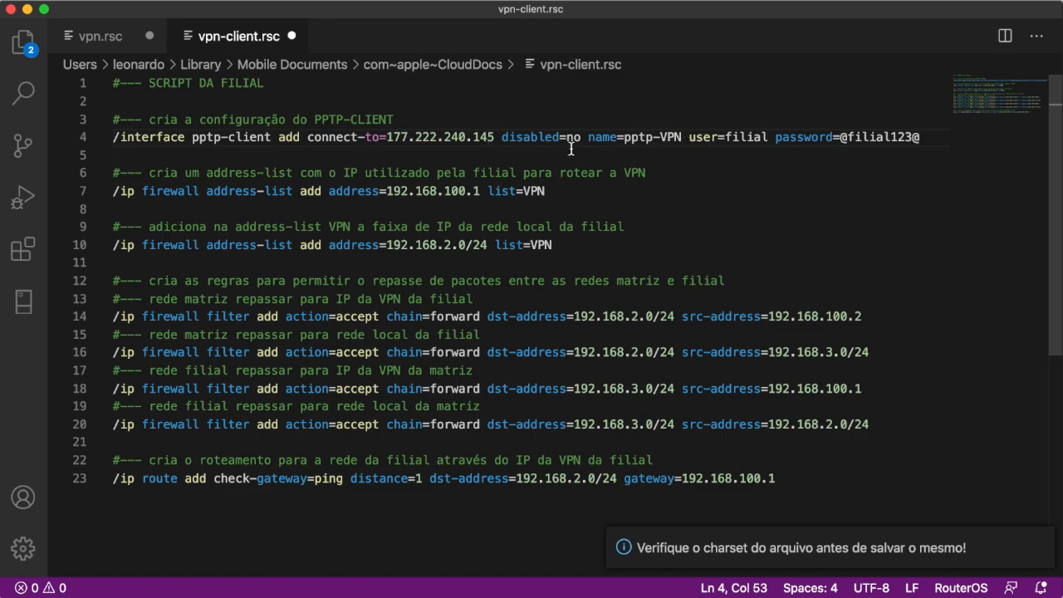
- Examine the PPTP-CLIENT command's name pptp-VPN, user filial and password parameters
drag(588, 137, 624, 137)
click(684, 137)
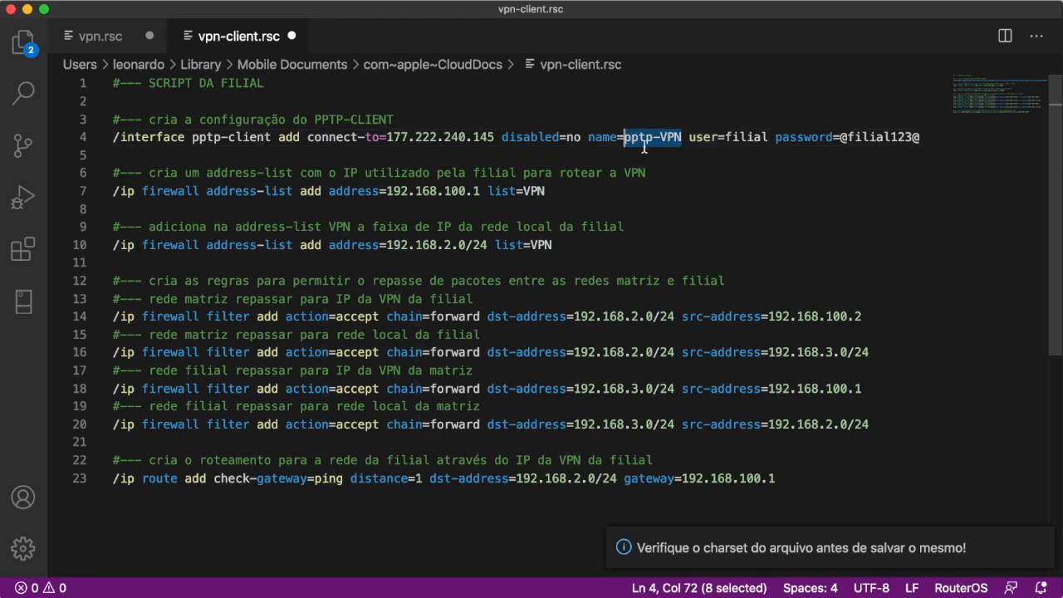
click(718, 147)
drag(724, 137, 771, 137)
click(912, 137)
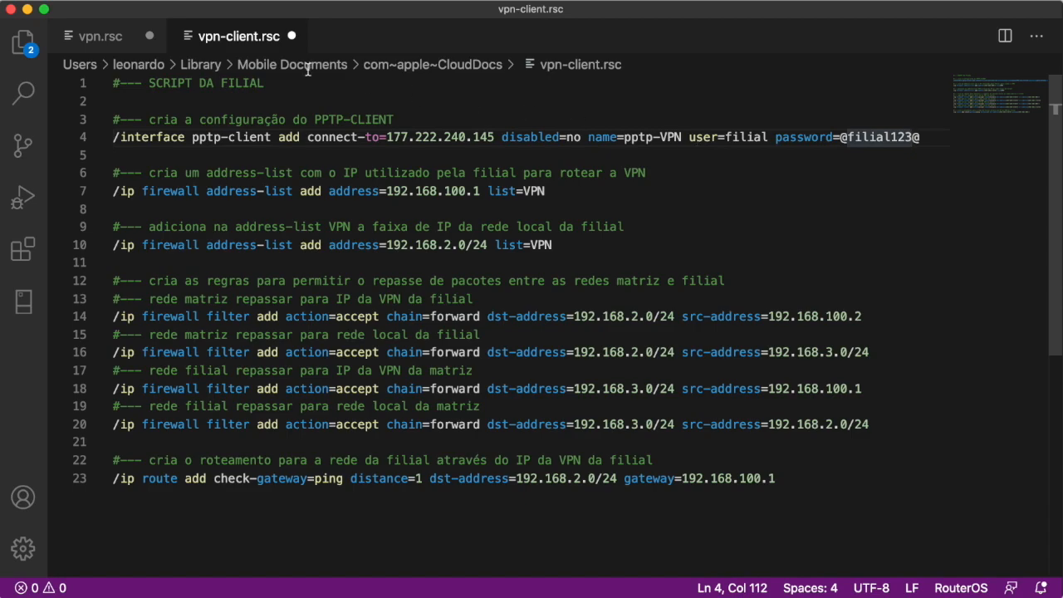
- Find the matching credentials in the PPP secret command of vpn.rsc, highlighting name=filial
click(100, 36)
click(645, 228)
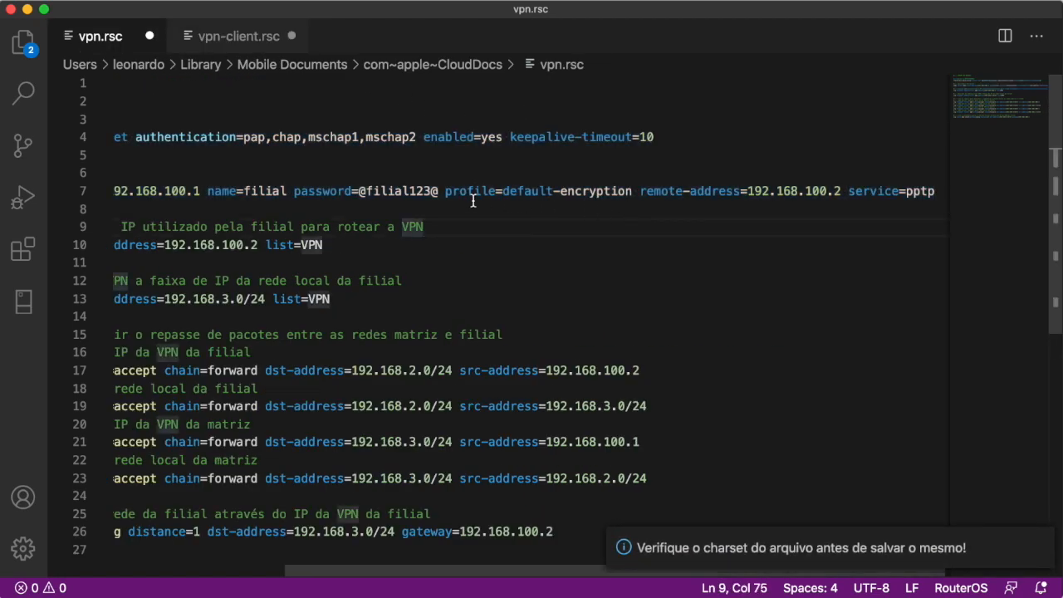
mouse_move(207, 191)
mouse_down()
mouse_move(287, 191)
mouse_move(205, 191)
mouse_up()
click(288, 191)
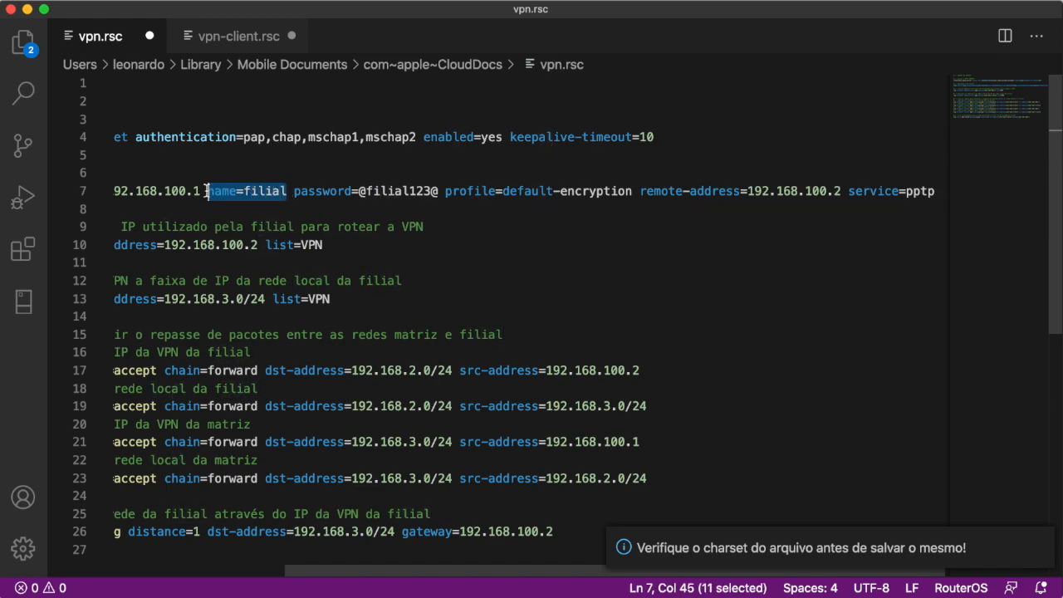
click(209, 191)
- Compare them with the user and password parameters of the PPTP-CLIENT command in vpn-client.rsc, highlighting both
click(237, 36)
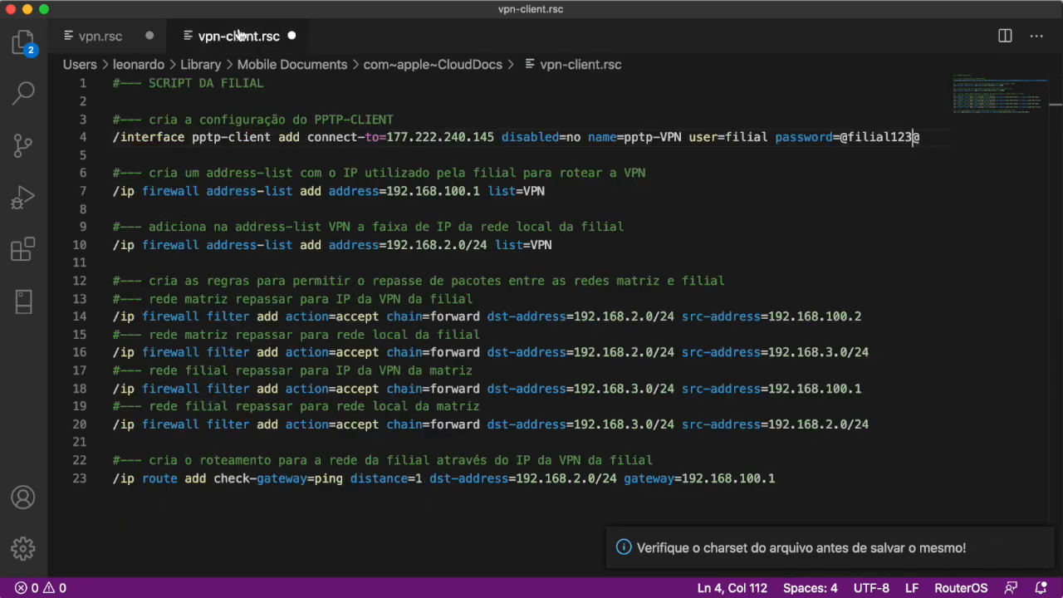
drag(681, 136, 767, 137)
click(819, 139)
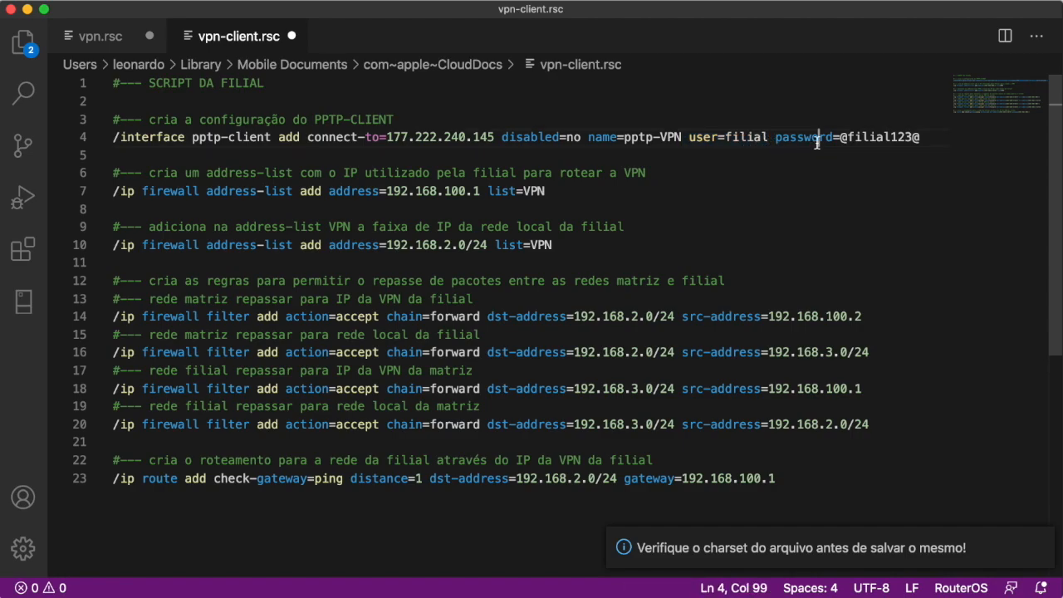
drag(935, 138, 699, 137)
click(917, 150)
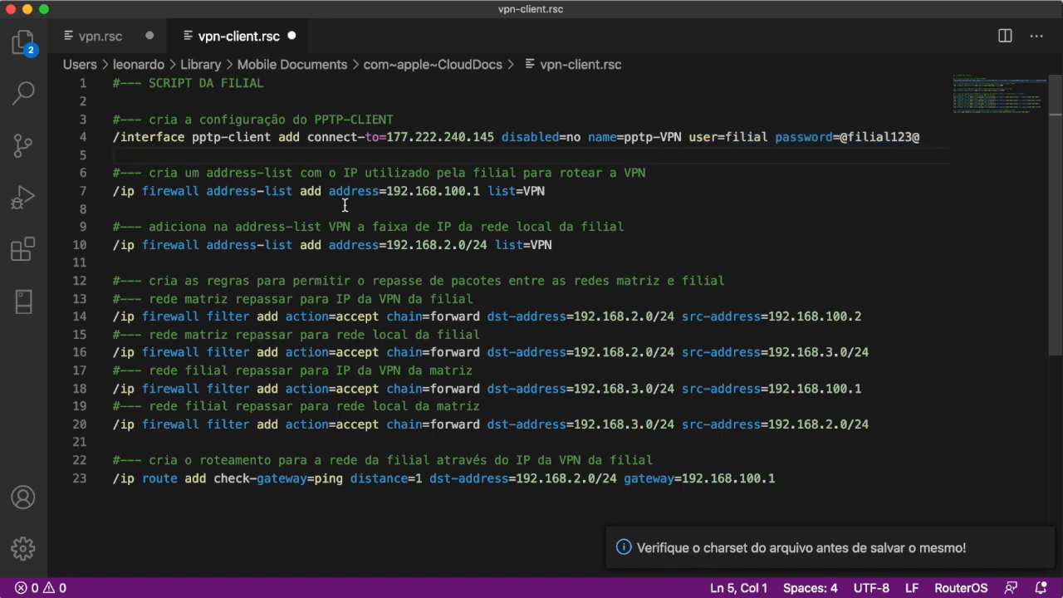
- Examine the two firewall address-list commands in vpn-client.rsc, highlighting both commands with their comments and the address-list keyword
click(488, 192)
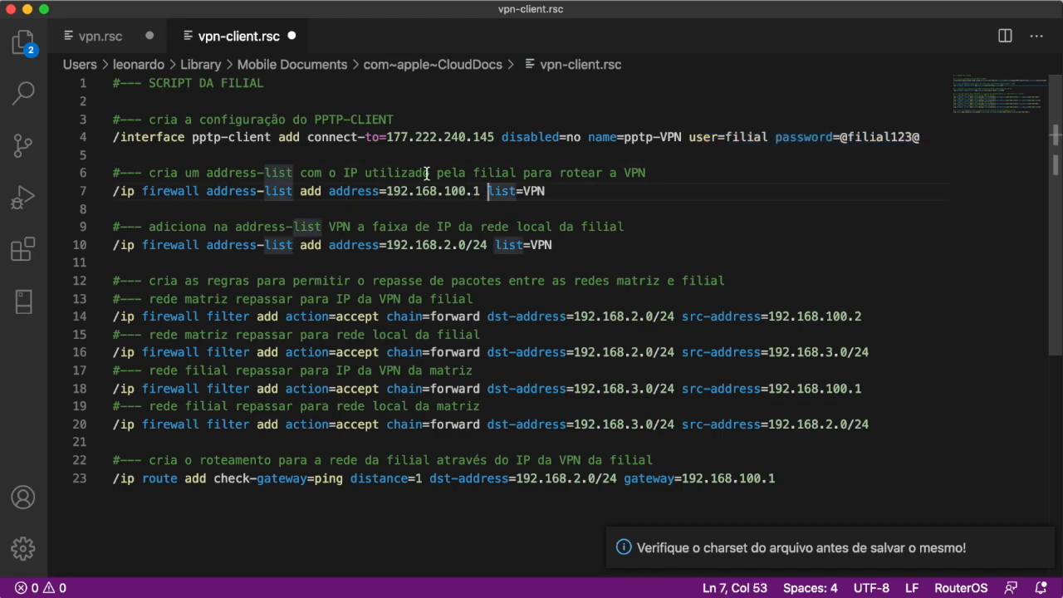
drag(572, 253, 113, 173)
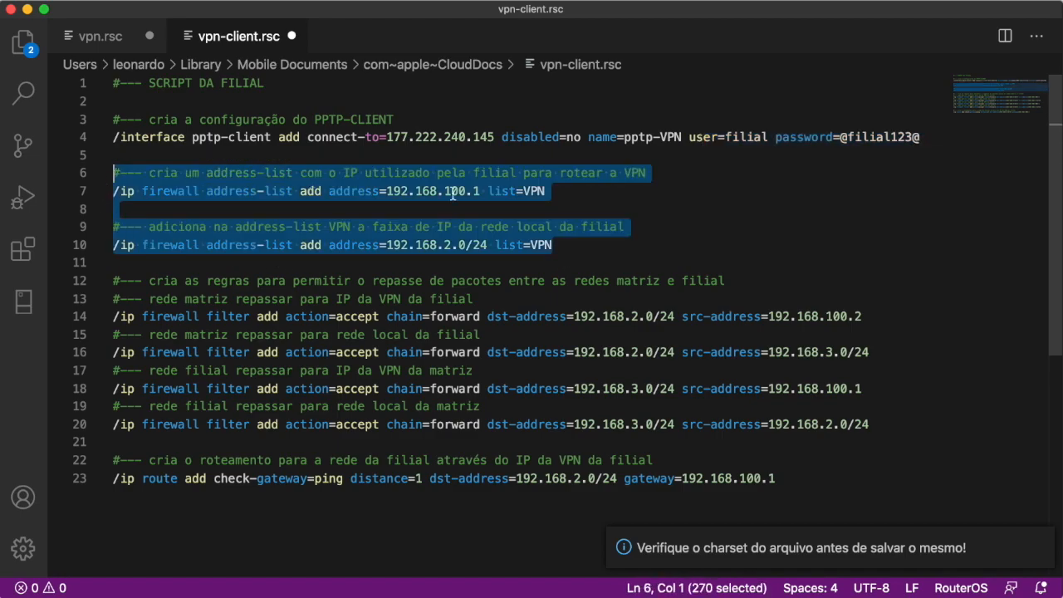
click(560, 183)
drag(572, 246, 113, 173)
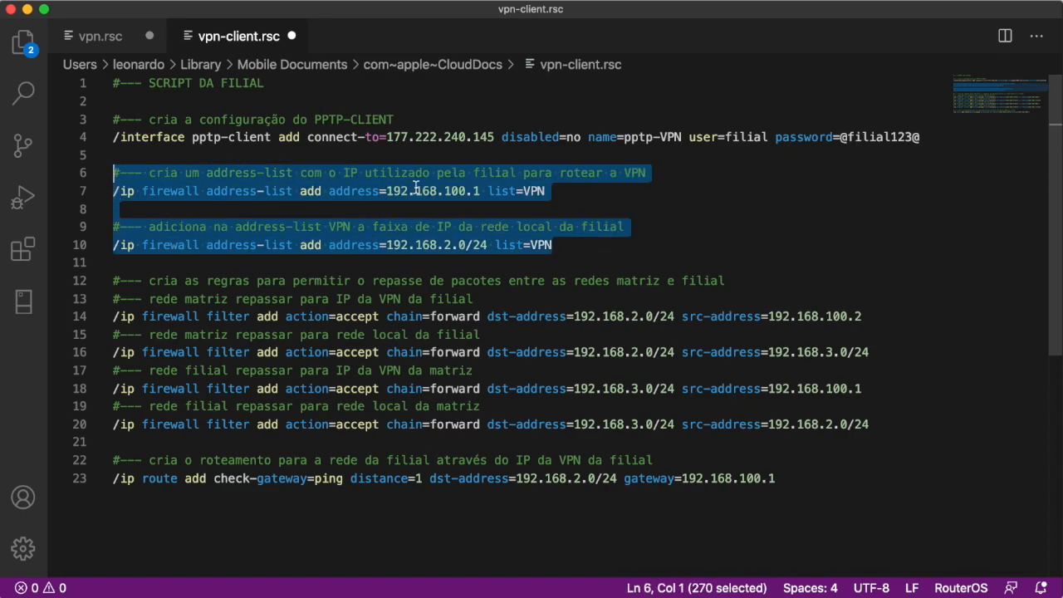
click(470, 210)
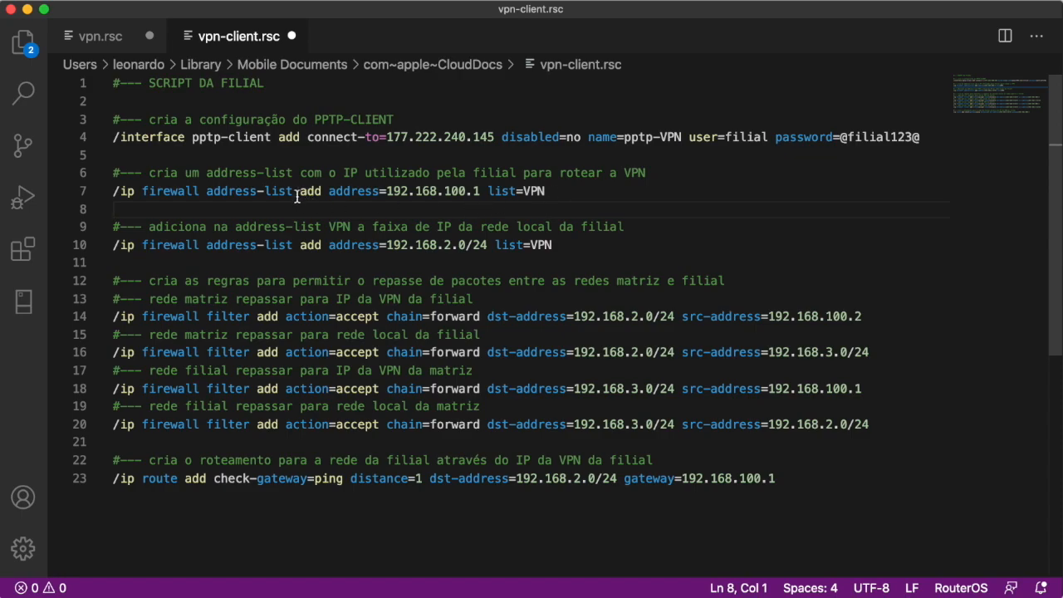
drag(294, 191, 201, 191)
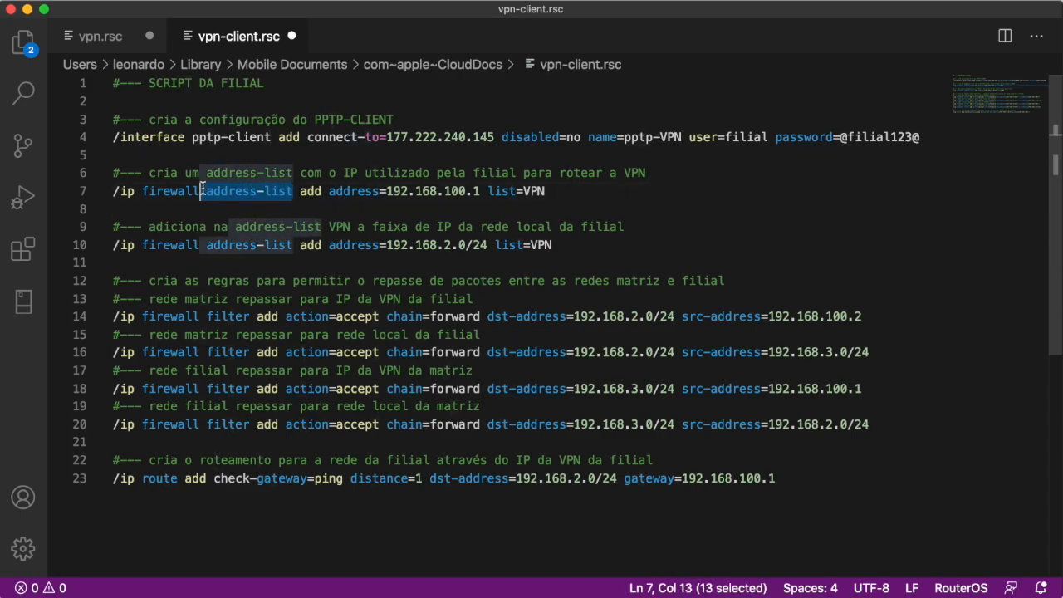
click(349, 211)
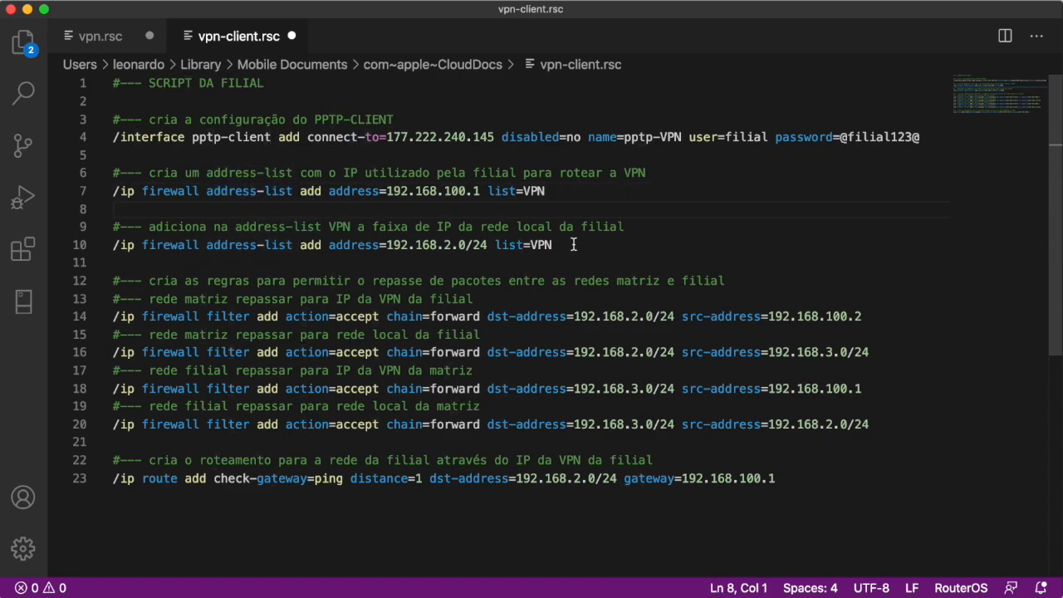
- Compare the block of forward filter rules between MATRIZ and FILIAL in vpn-client.rsc with the same block in vpn.rsc, highlighting both
scroll(573, 244, down, 3)
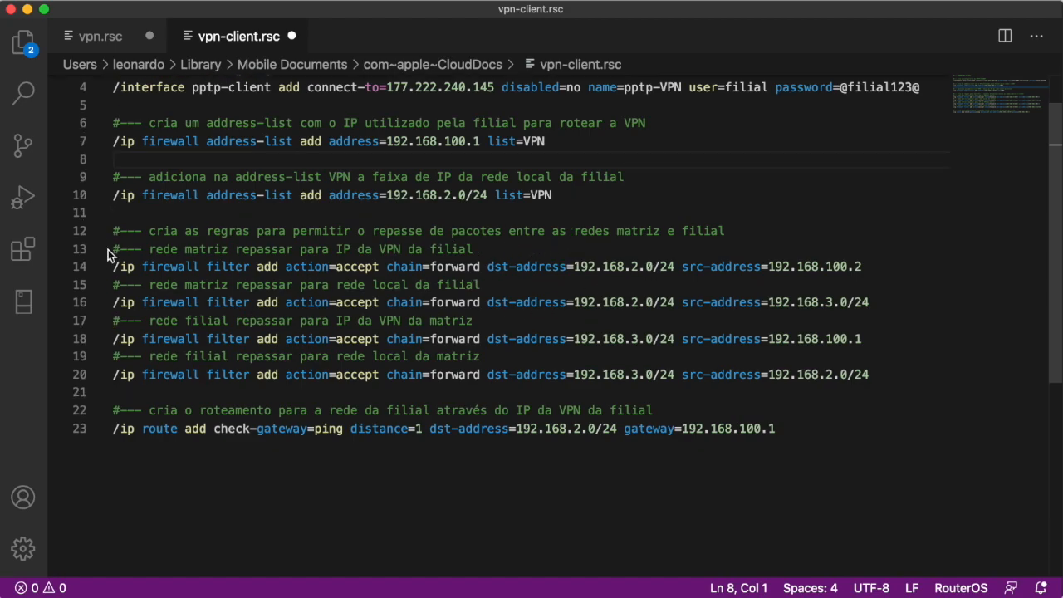
drag(112, 231, 899, 377)
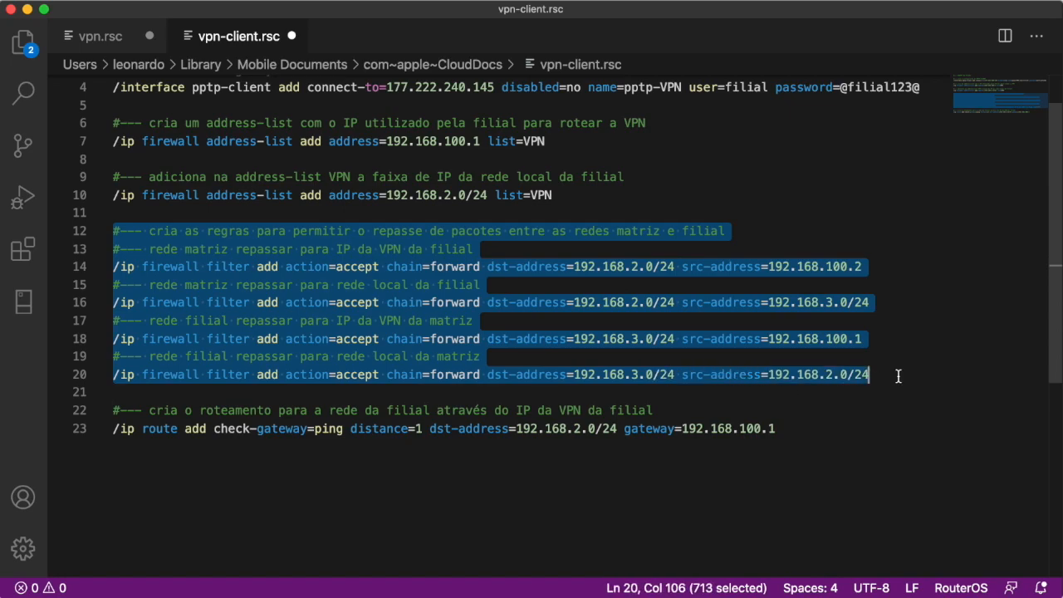
click(75, 37)
scroll(400, 352, down, 5)
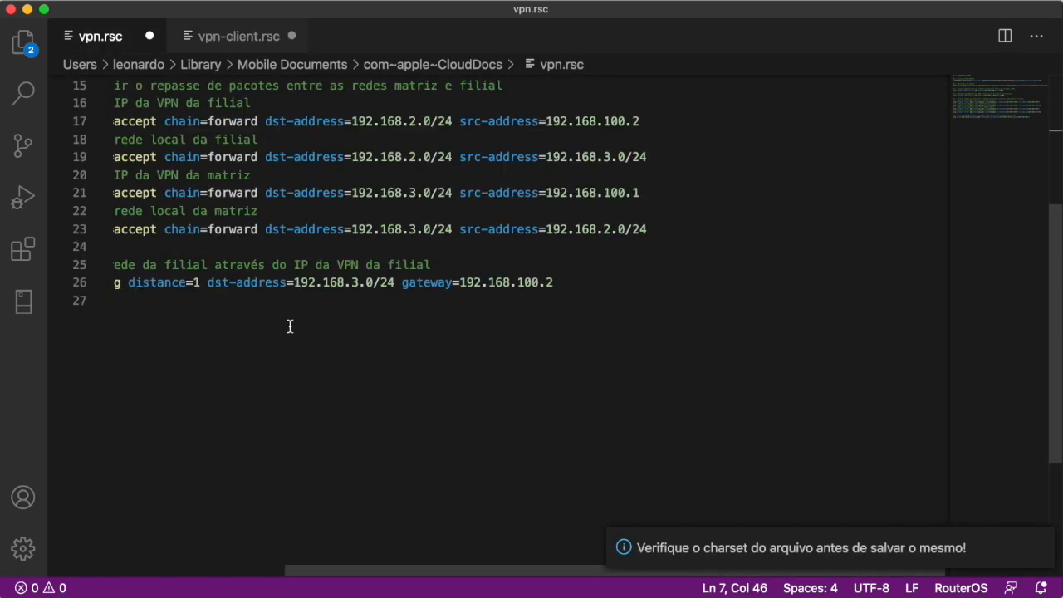
scroll(290, 325, up, 2)
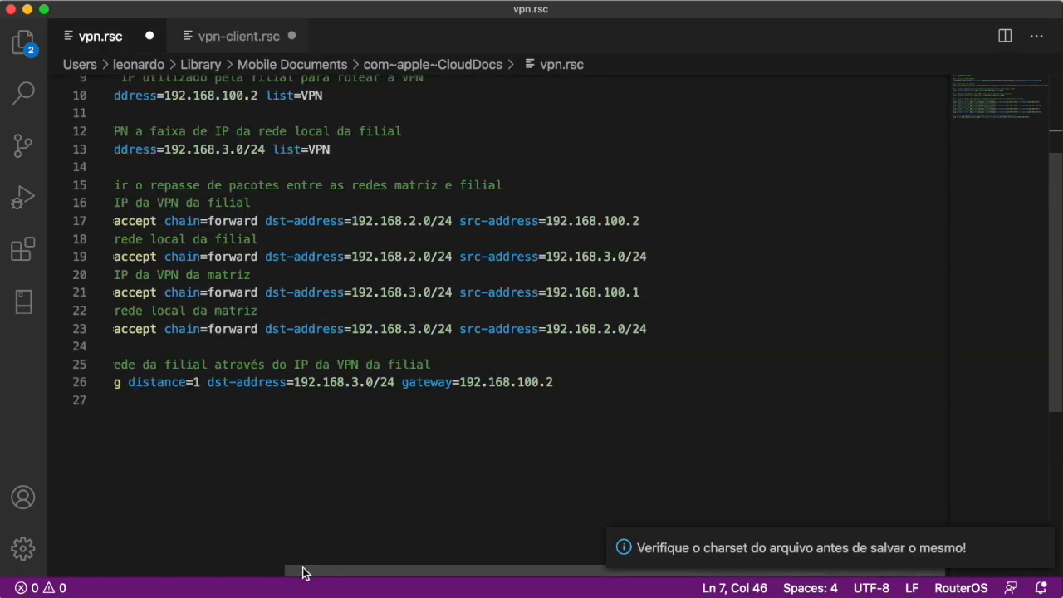
drag(304, 570, 105, 574)
drag(155, 343, 108, 184)
click(230, 31)
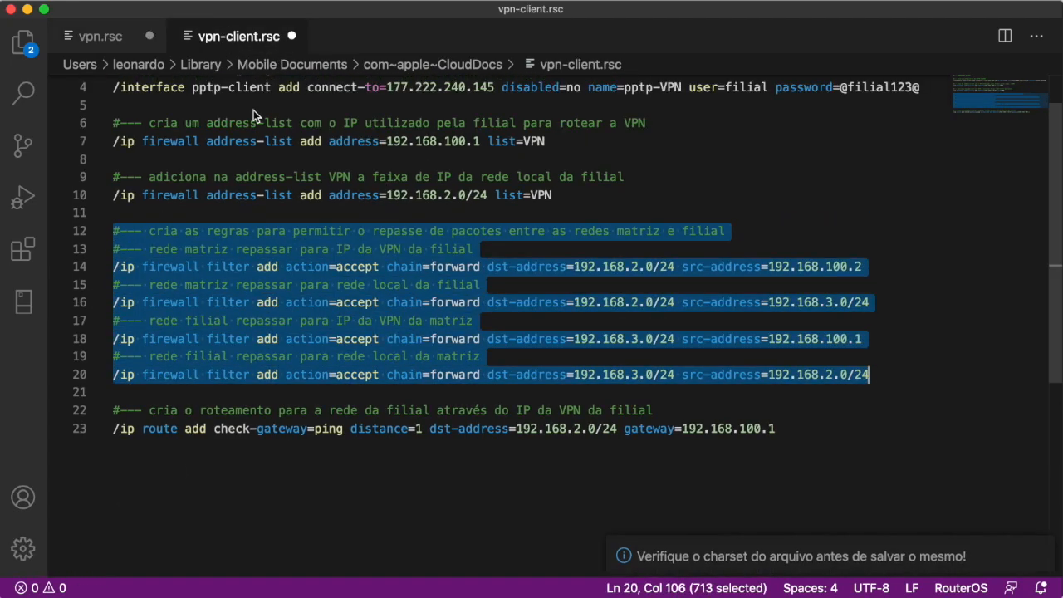
click(114, 40)
click(233, 38)
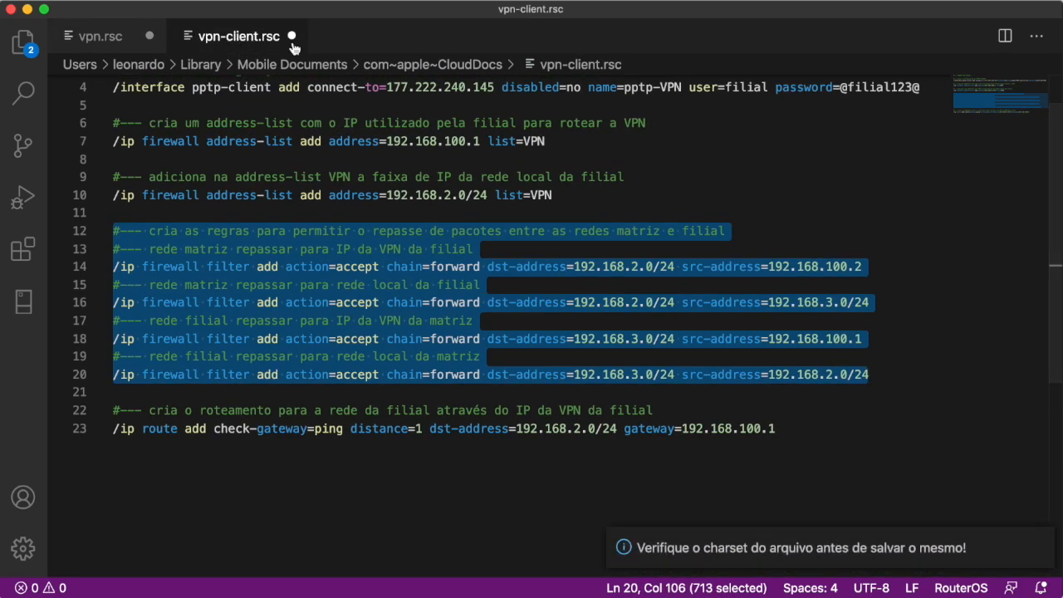
click(636, 390)
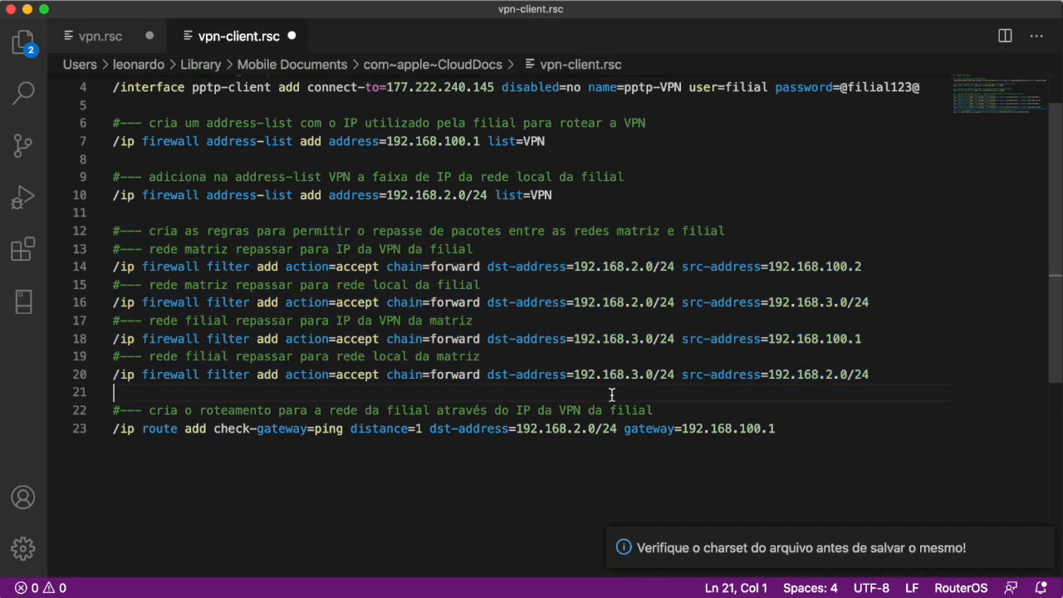
drag(116, 388, 113, 232)
click(748, 399)
- Examine the route command on the last line of vpn-client.rsc, highlighting its dst-address and gateway values
click(675, 412)
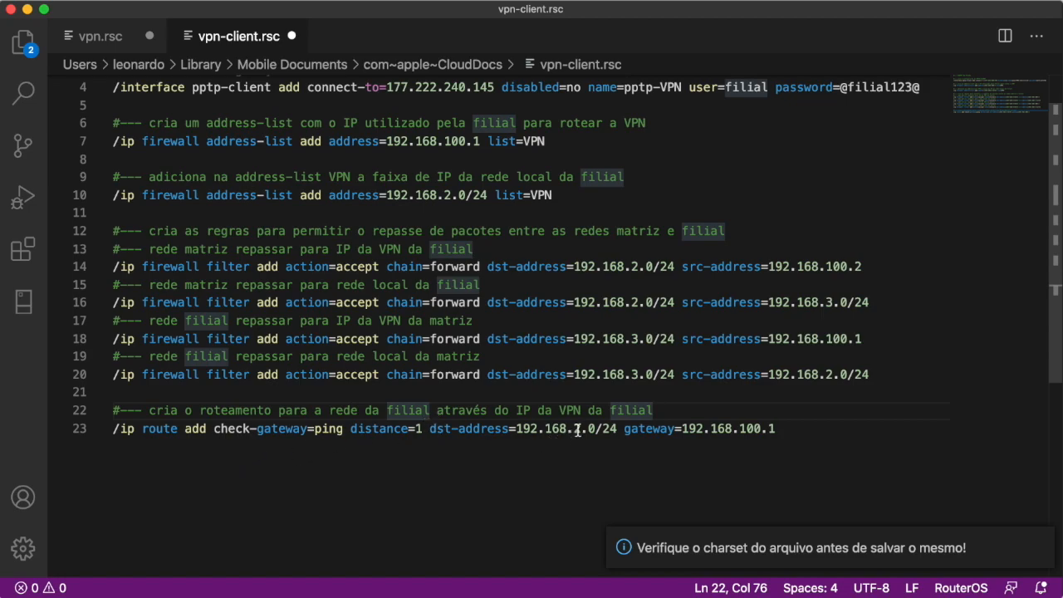
drag(580, 428, 511, 428)
drag(622, 429, 532, 428)
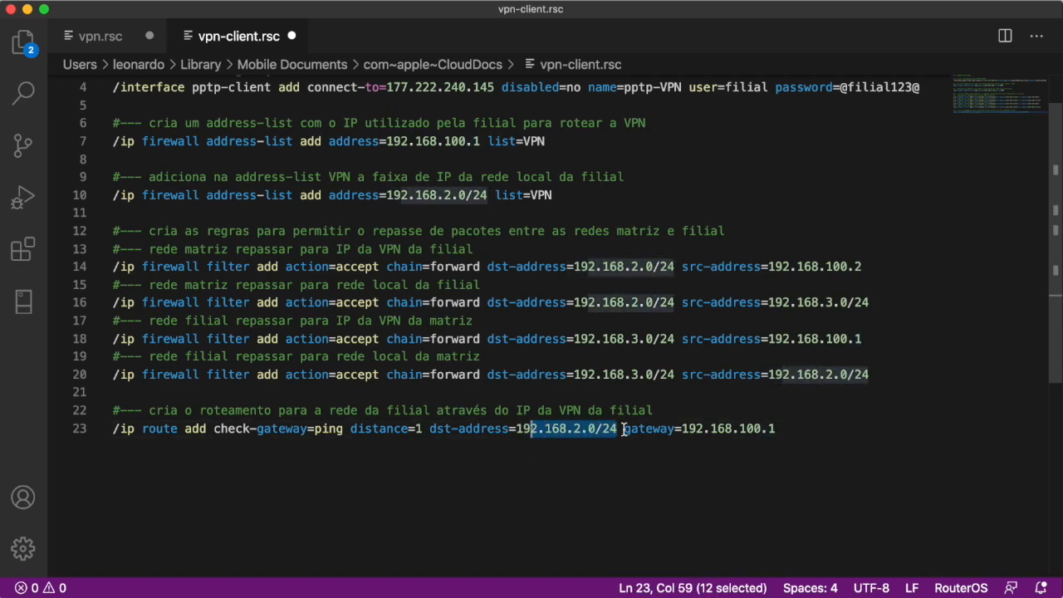
drag(783, 428, 681, 428)
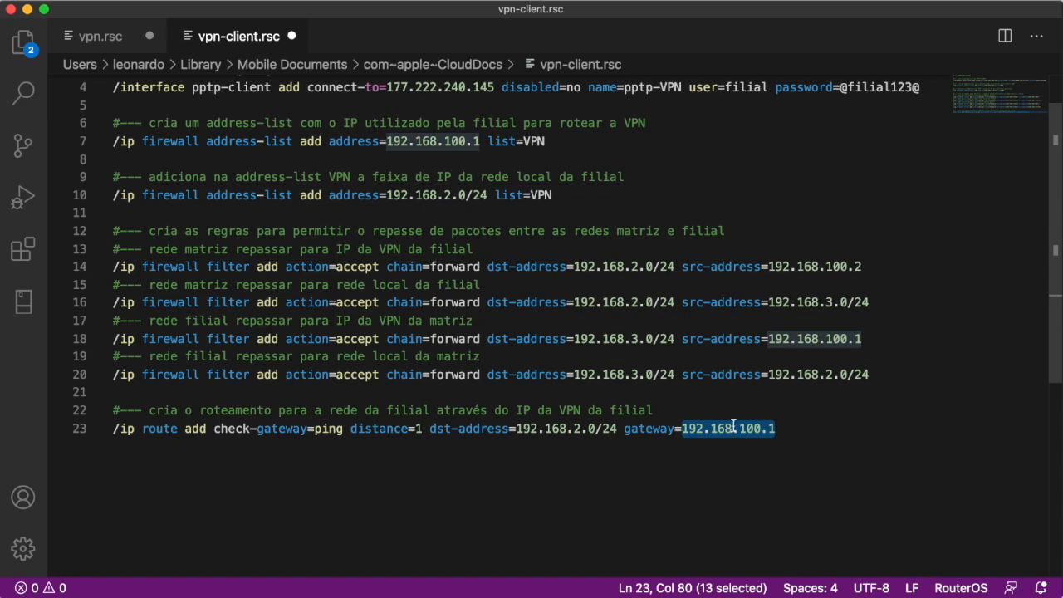
click(777, 428)
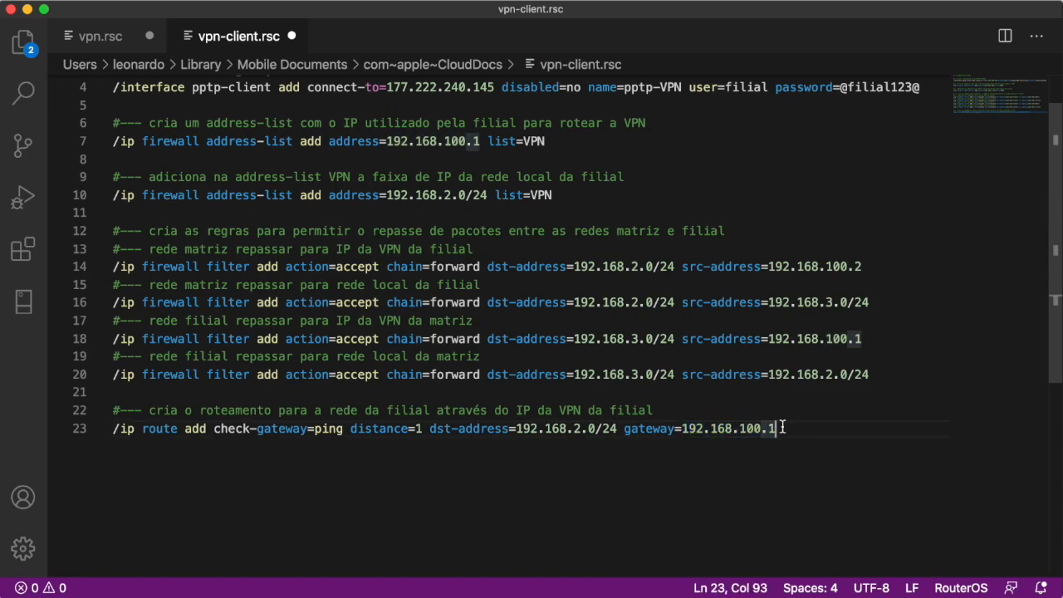
- Copy the whole vpn-client.rsc script, including the PPTP client password, and run it in a new terminal on the FILIAL router in WinBox
drag(777, 427, 78, 49)
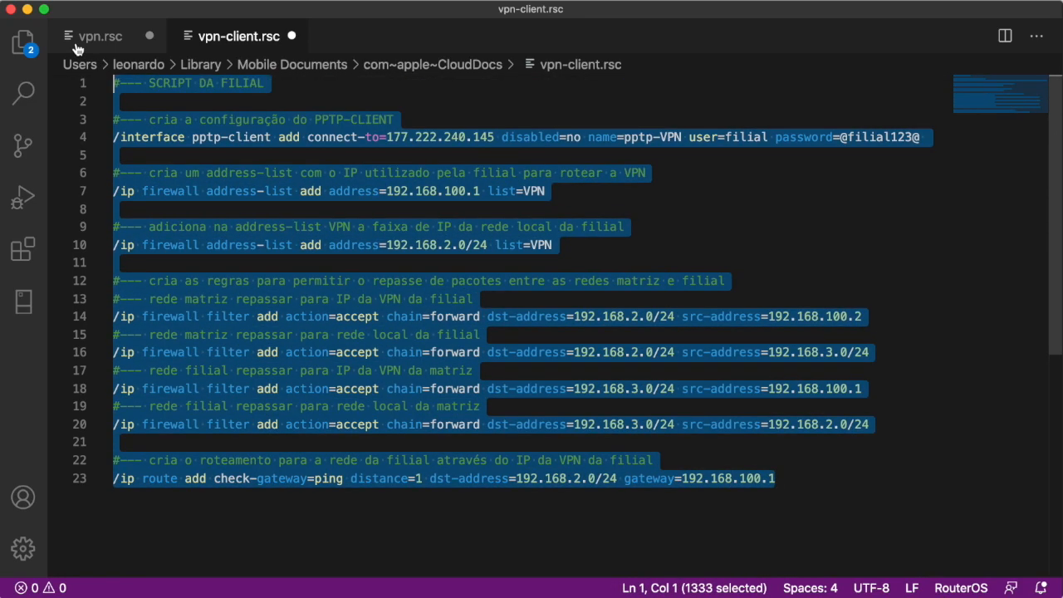
right_click(264, 202)
click(306, 249)
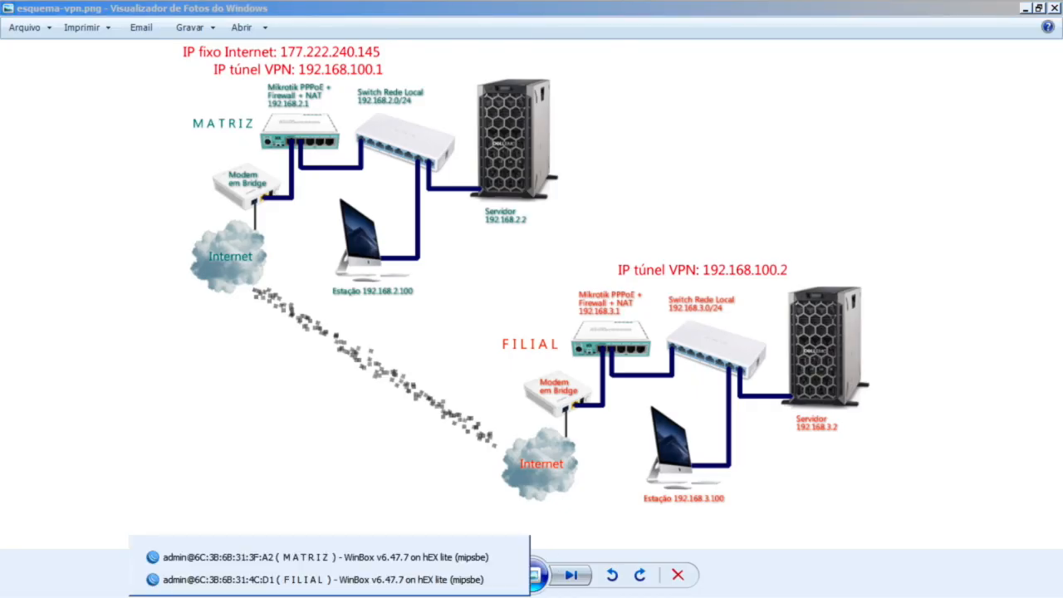
click(324, 576)
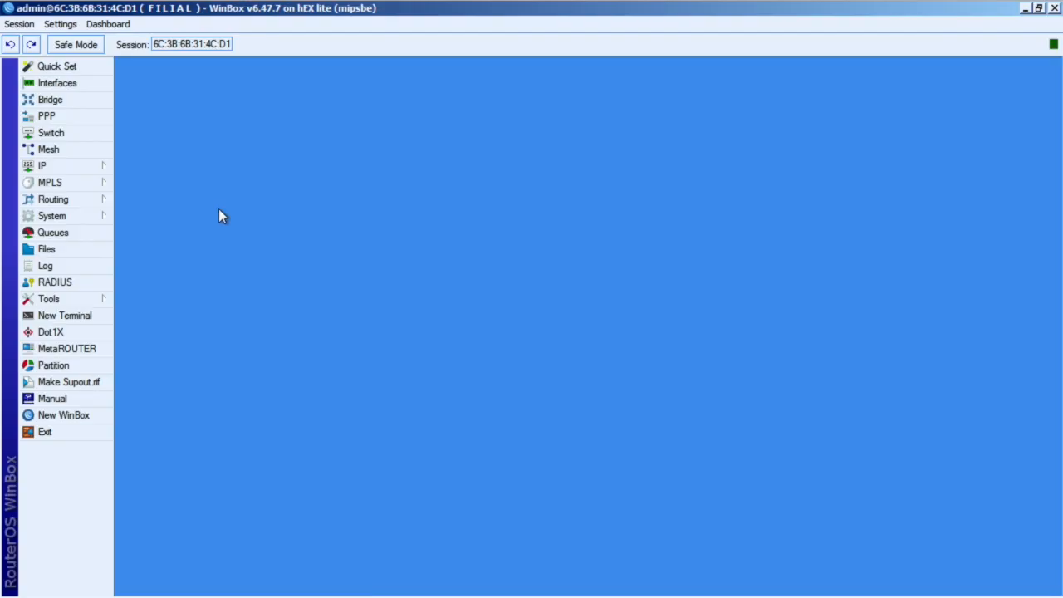
click(81, 315)
right_click(504, 290)
click(528, 347)
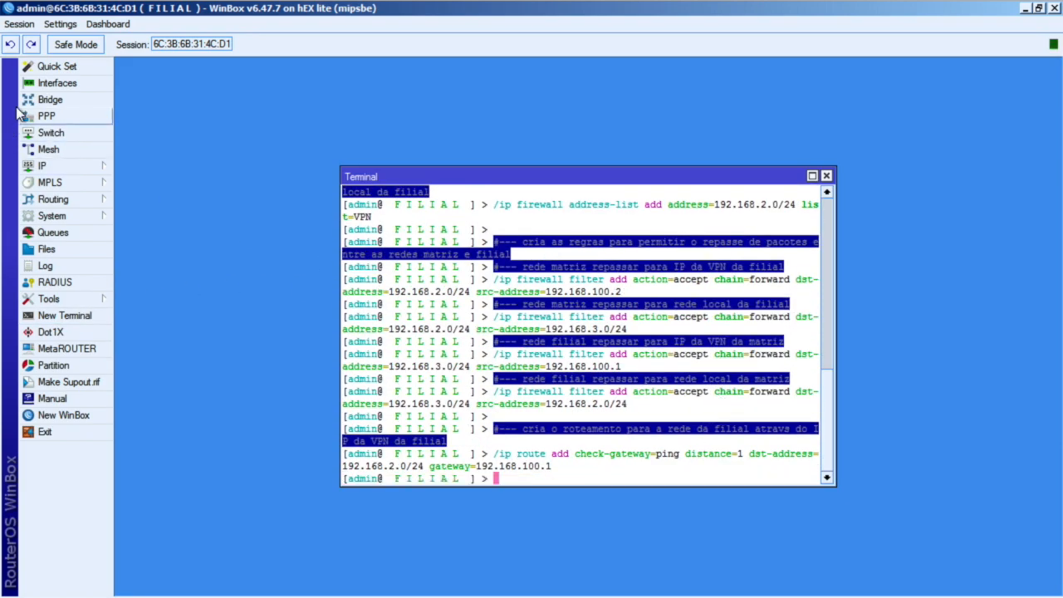
- Open the pptp-VPN interface on the FILIAL router and check its dial-out settings and connection status
click(90, 83)
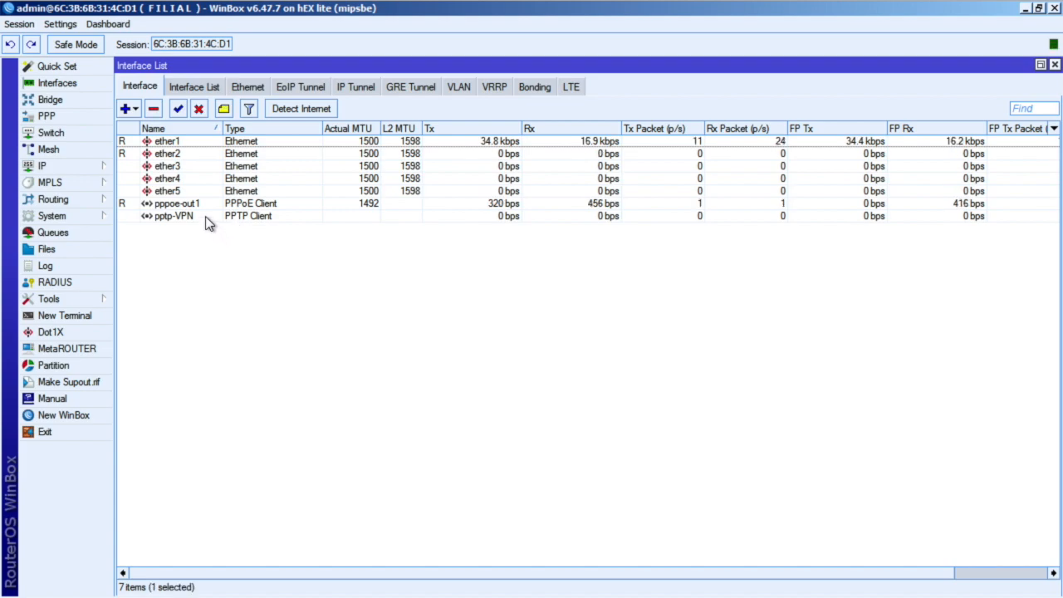
double_click(205, 216)
click(469, 172)
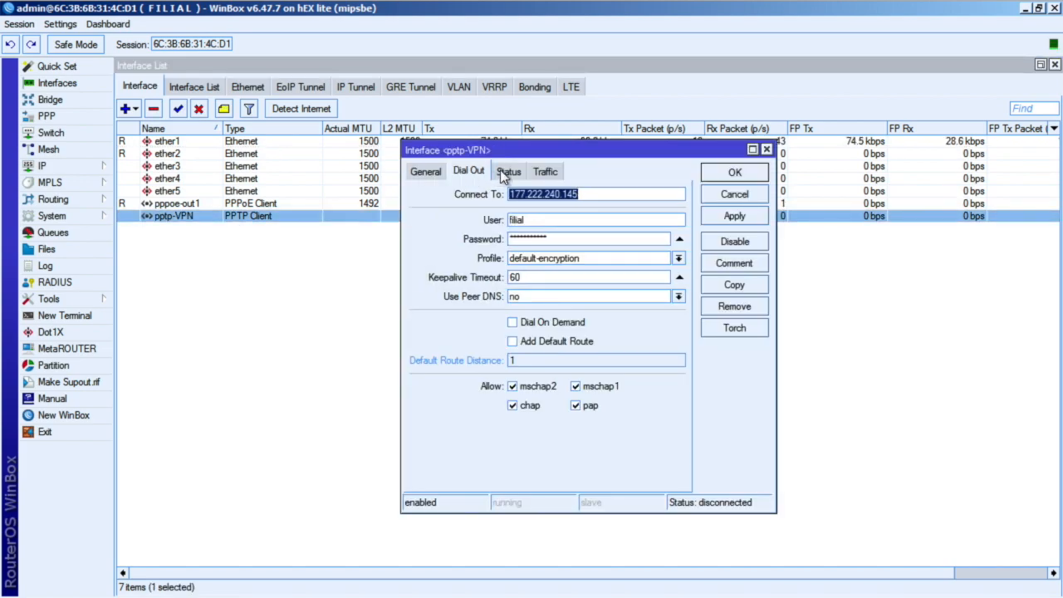
click(500, 171)
click(468, 171)
- Switch to the MATRIZ WinBox session and copy the local address from the status of its pppoe-out1 interface
mouse_move(329, 594)
click(502, 556)
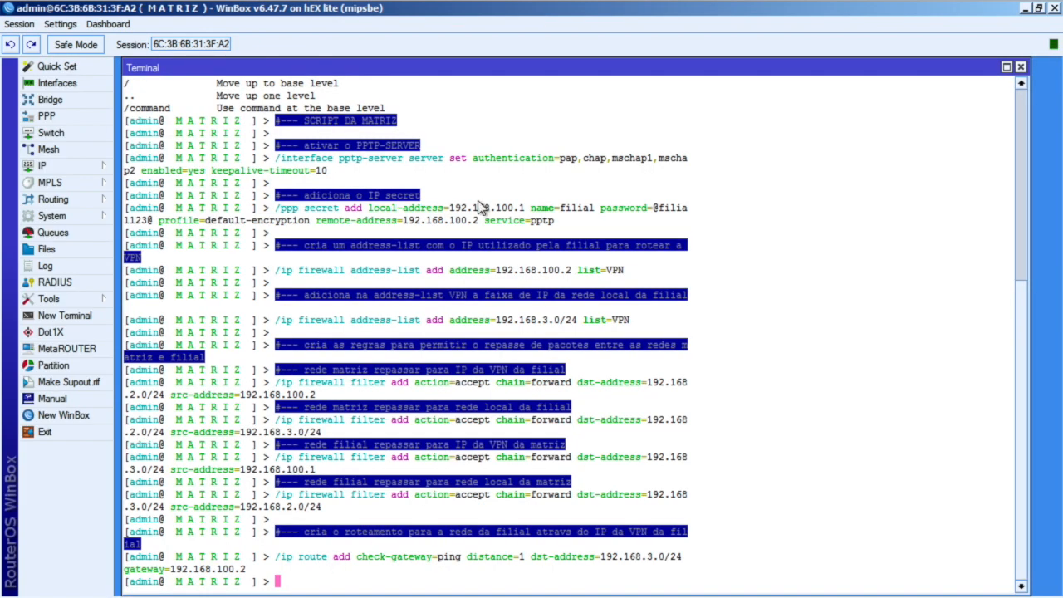
click(70, 86)
double_click(205, 203)
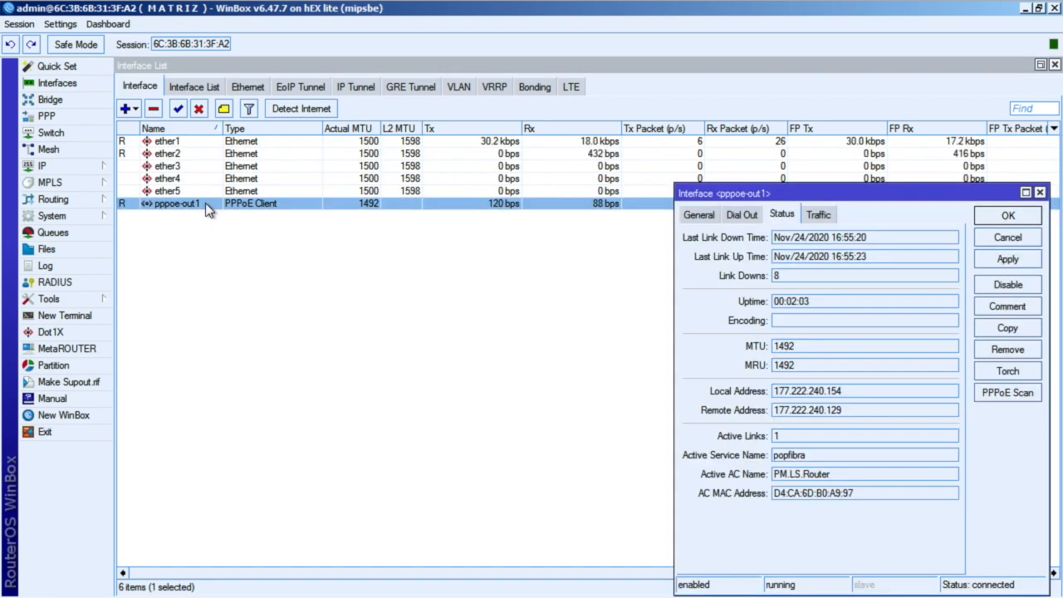
drag(855, 391, 763, 381)
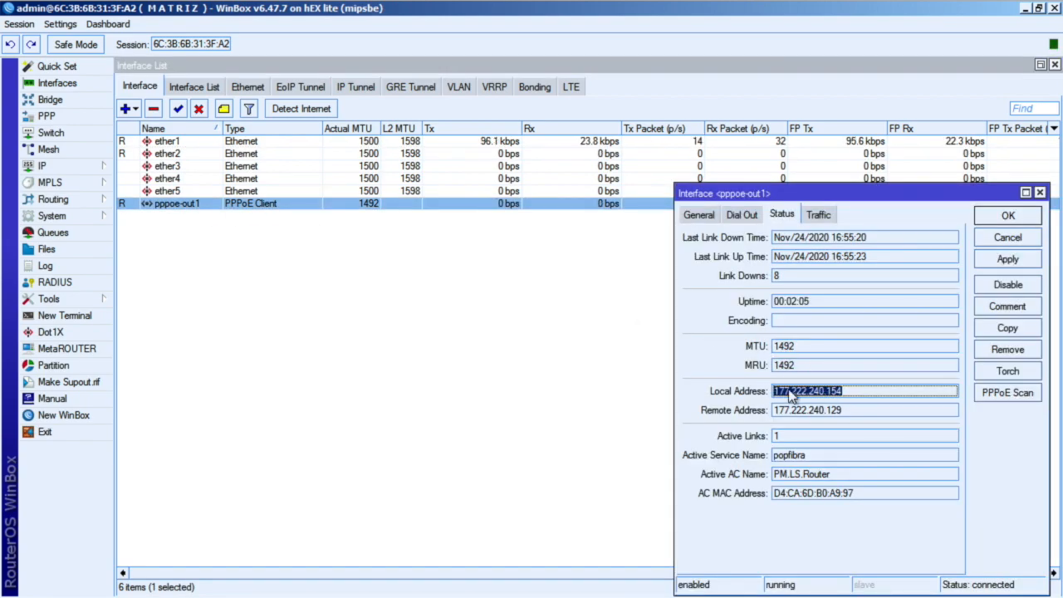
right_click(790, 395)
click(817, 398)
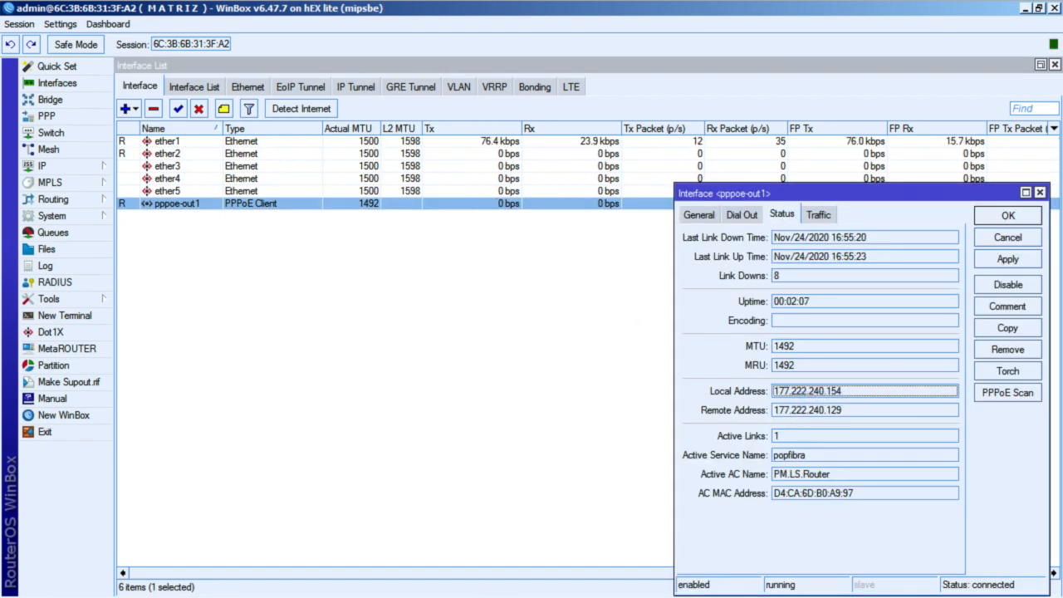
- Back in the FILIAL session, set the pptp-VPN interface's Connect To address to 177.222.240.154 and apply it
click(506, 579)
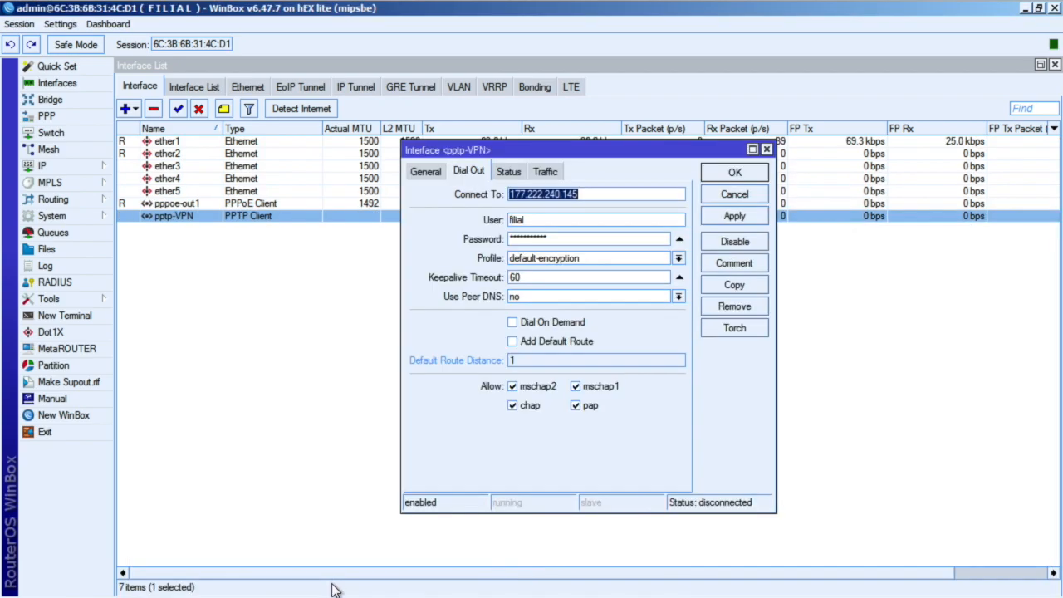
right_click(616, 194)
click(621, 228)
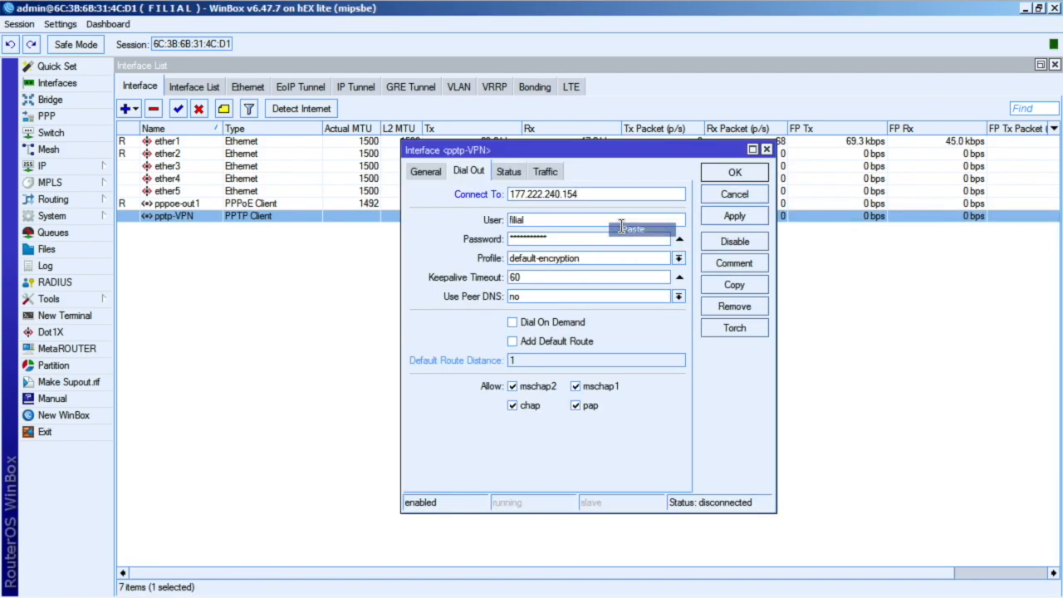
click(715, 212)
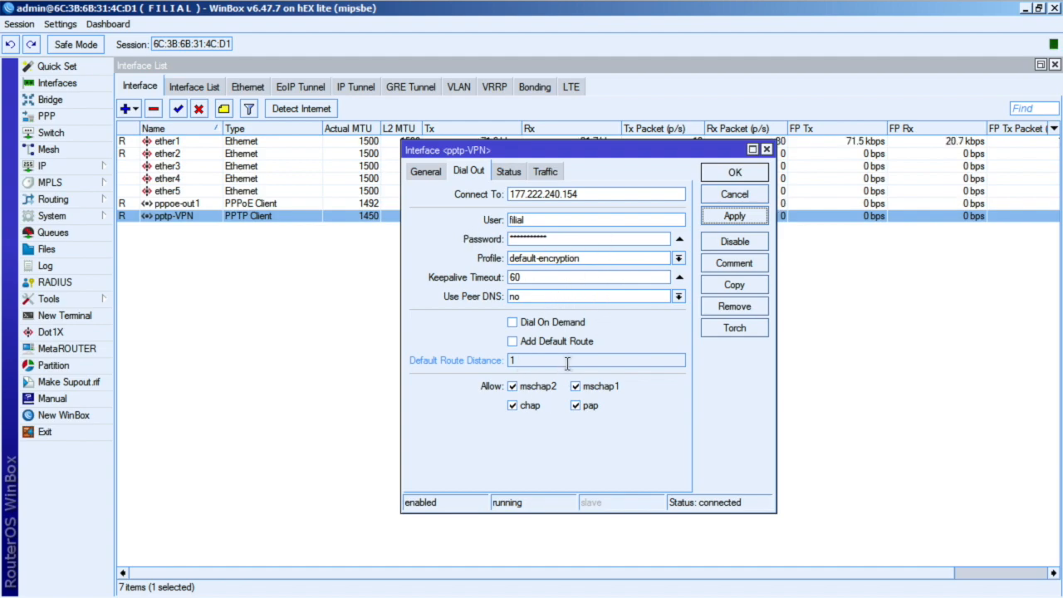
- Check the pptp-VPN interface's connection status, highlighting the tunnel's local and remote addresses
click(513, 171)
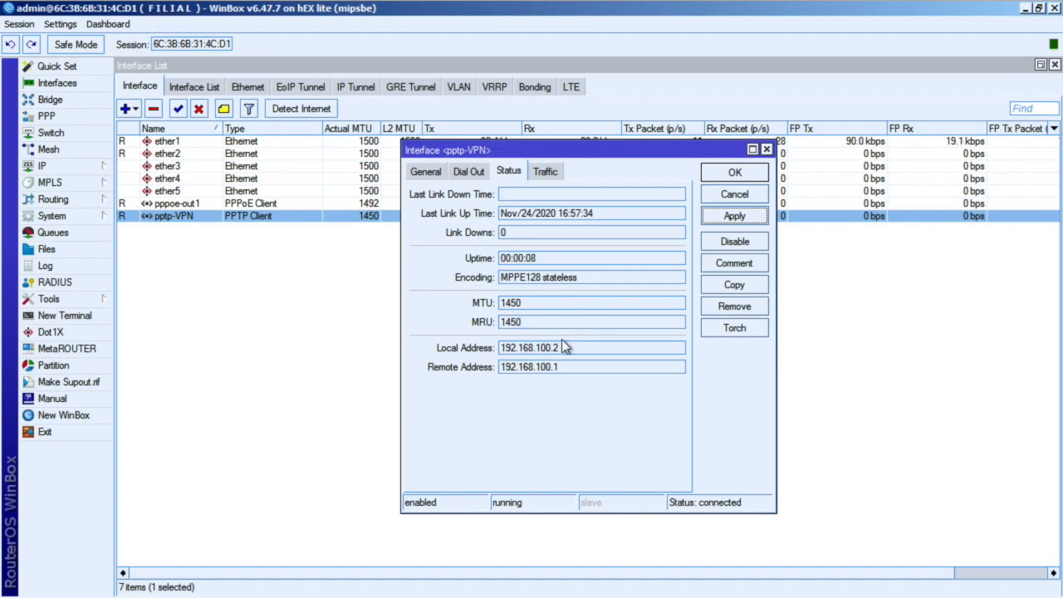
drag(567, 347, 536, 350)
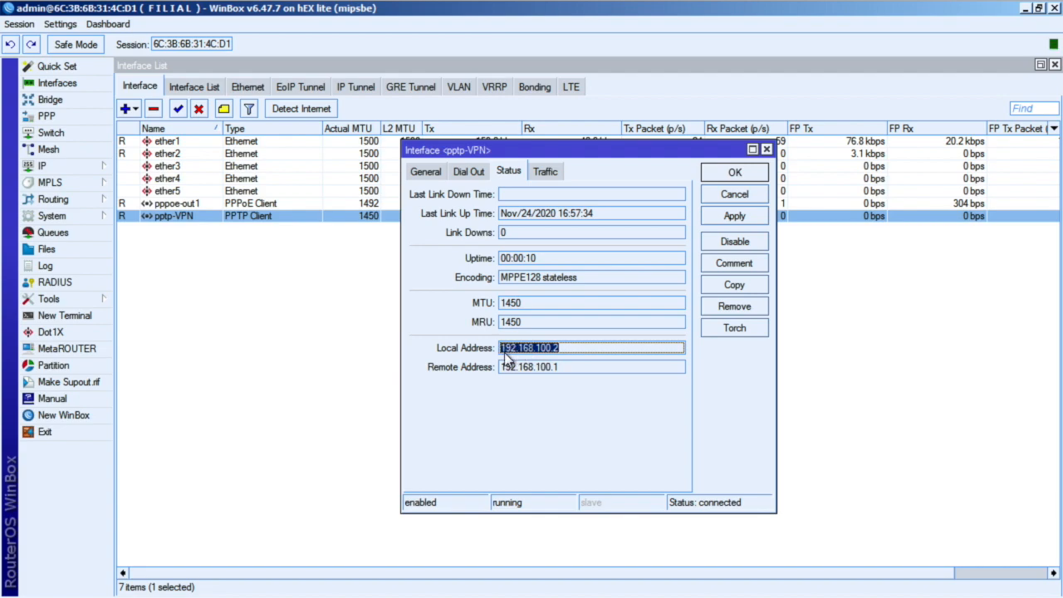
click(543, 349)
drag(566, 371, 531, 370)
click(592, 366)
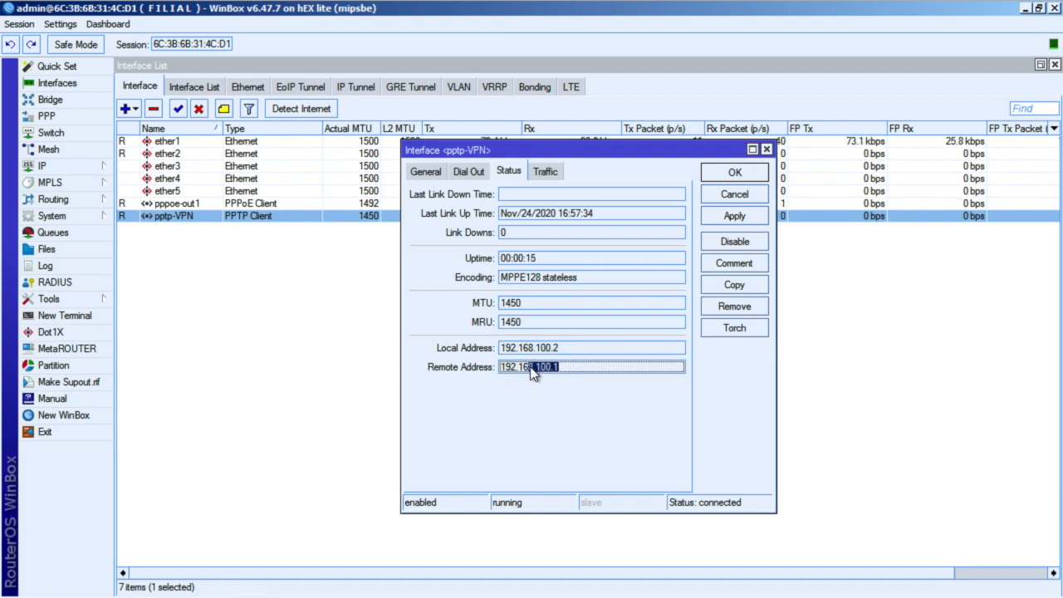
- Open a terminal on the FILIAL router and ping the tunnel's remote address 192.168.100.1, keeping the pptp-VPN status window visible beside it
click(66, 316)
drag(579, 192, 757, 242)
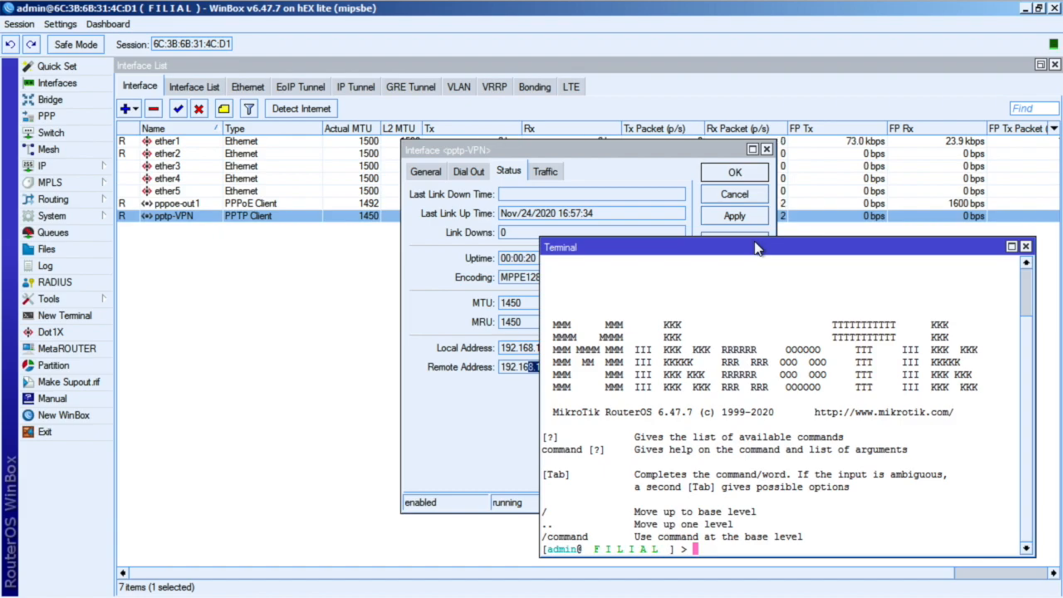
text(ping 192.168.100.1)
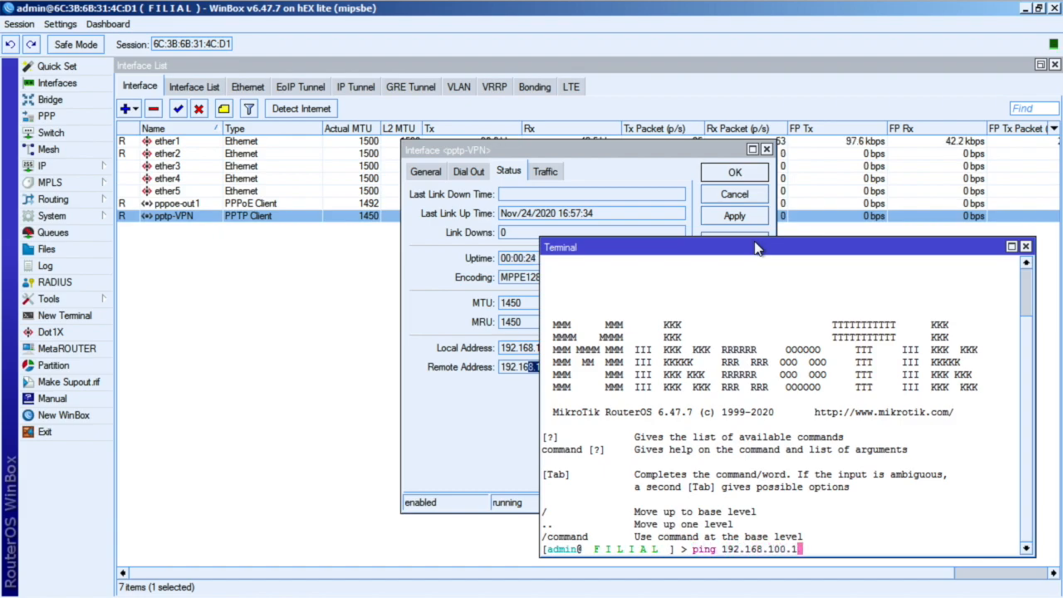
key(Return)
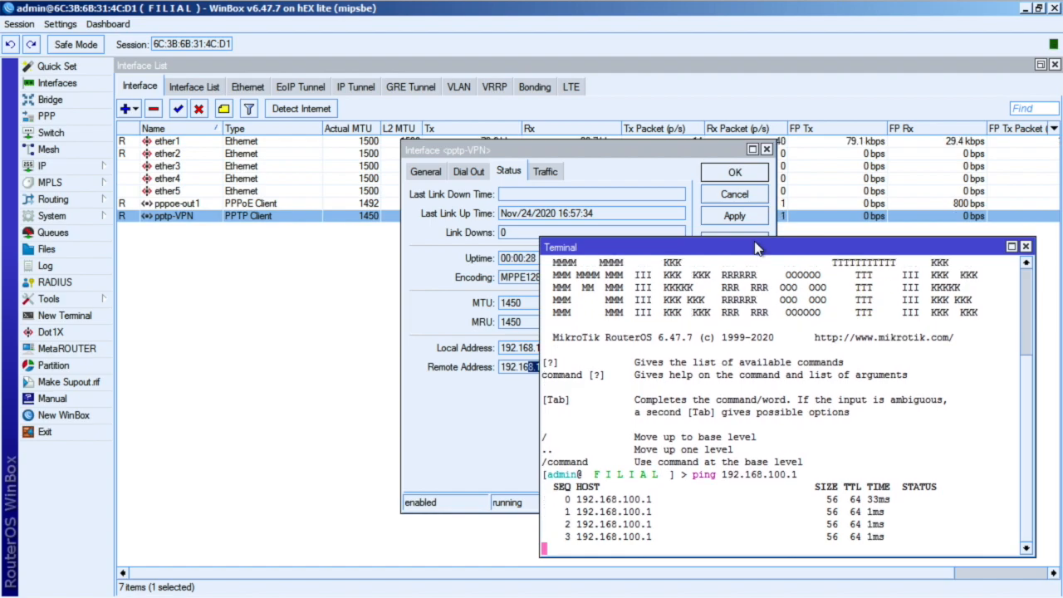
drag(755, 248, 759, 58)
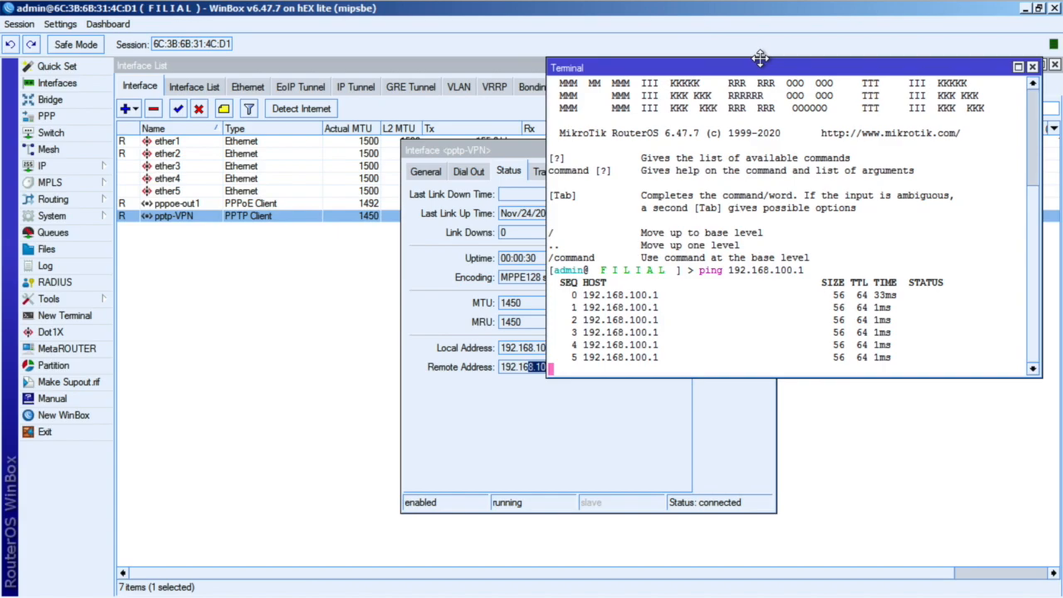
drag(496, 150, 263, 169)
click(905, 190)
key(ctrl+c)
- Ping 192.168.2.2 on the MATRIZ network from the FILIAL terminal and stop the ping after a few replies
key(Up)
key(BackSpace)
key(BackSpace)
key(BackSpace)
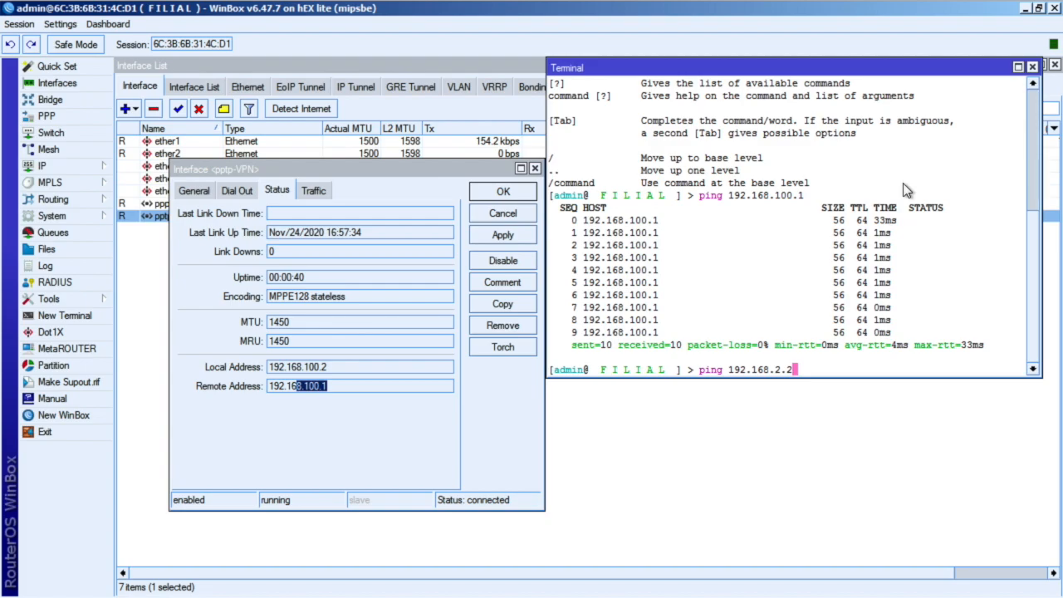
key(Return)
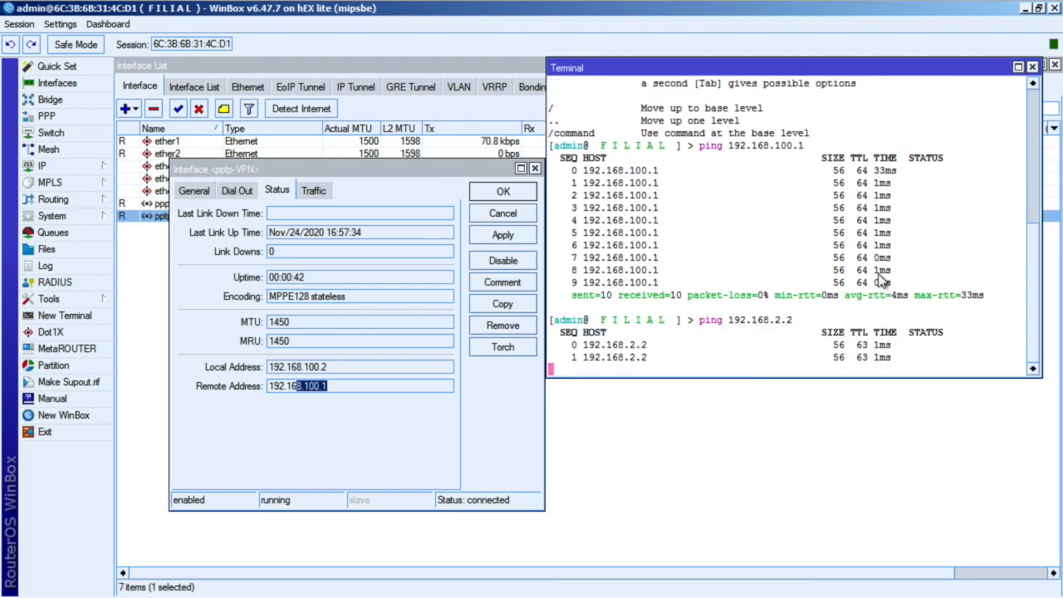
key(ctrl+c)
- Start a continuous ping to 192.168.2.100 from the FILIAL terminal
key(Up)
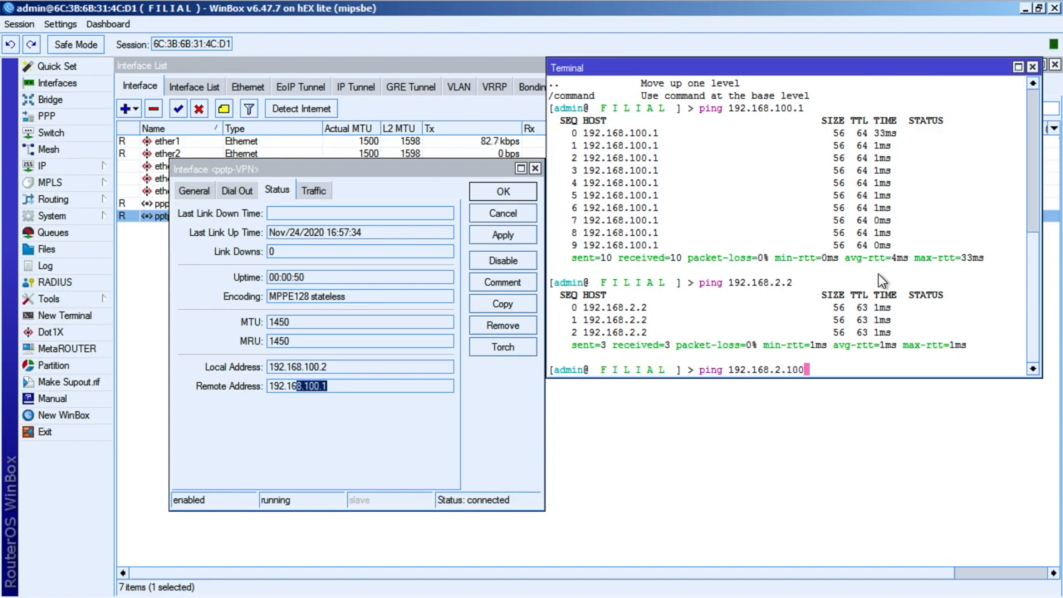
text(00)
key(Return)
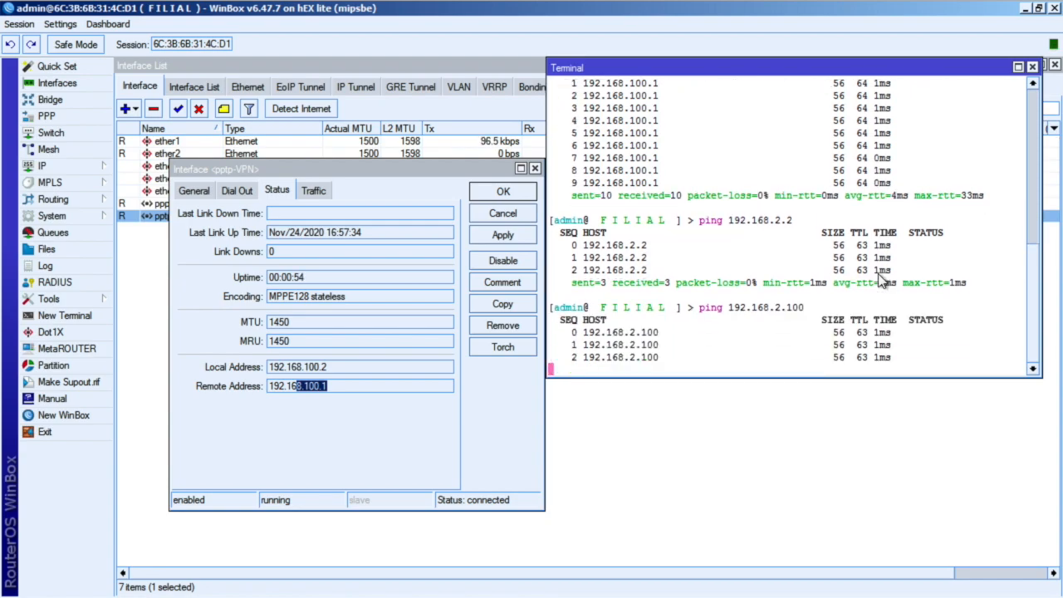
- Disable the pptp-VPN interface while the ping runs to test its dependence on the tunnel, and re-enable the interface
click(234, 191)
click(191, 193)
drag(274, 171, 222, 247)
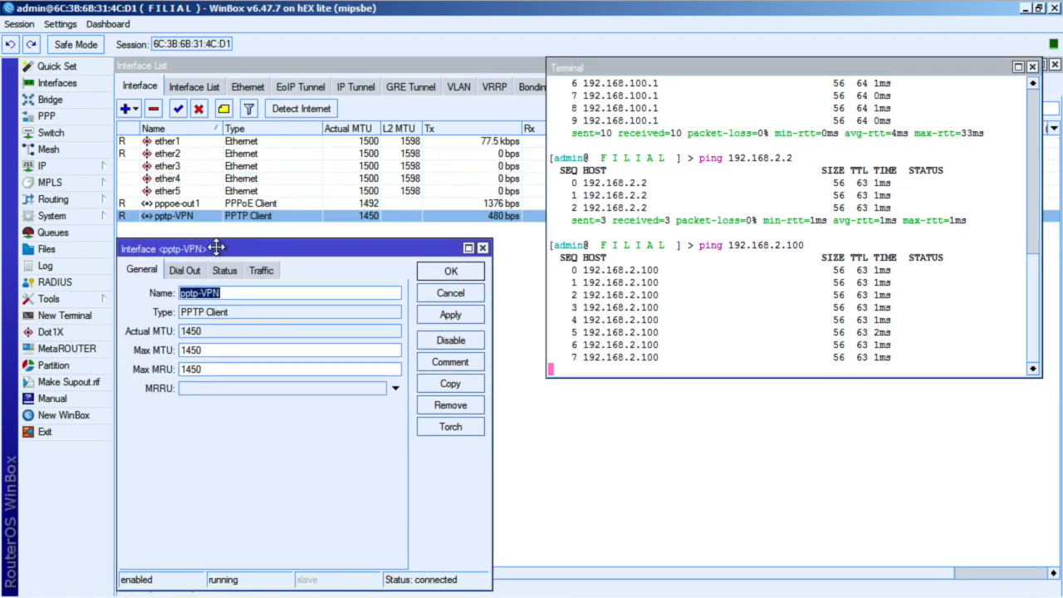
click(452, 339)
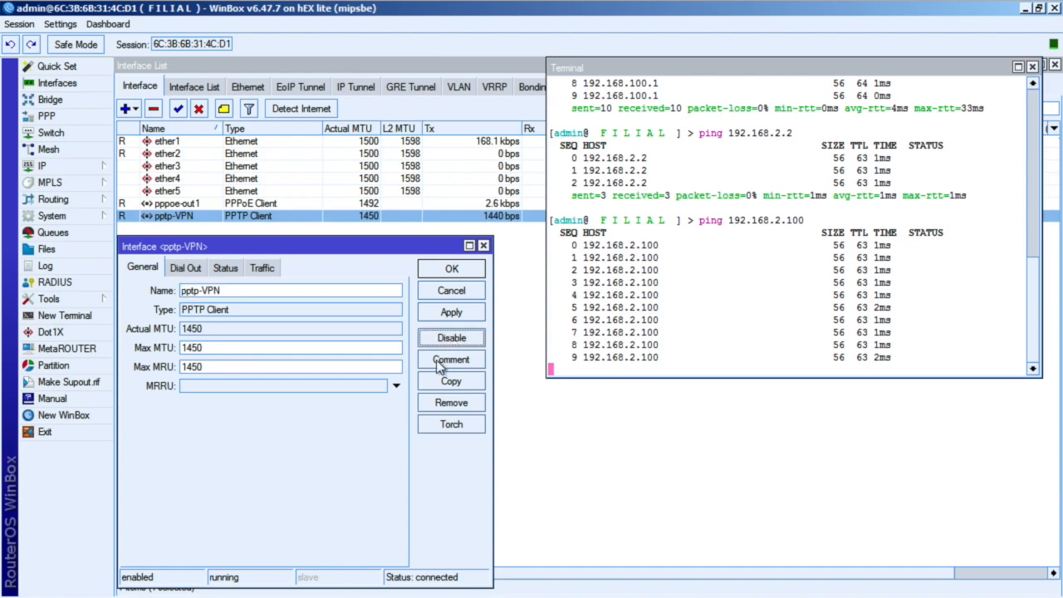
click(879, 331)
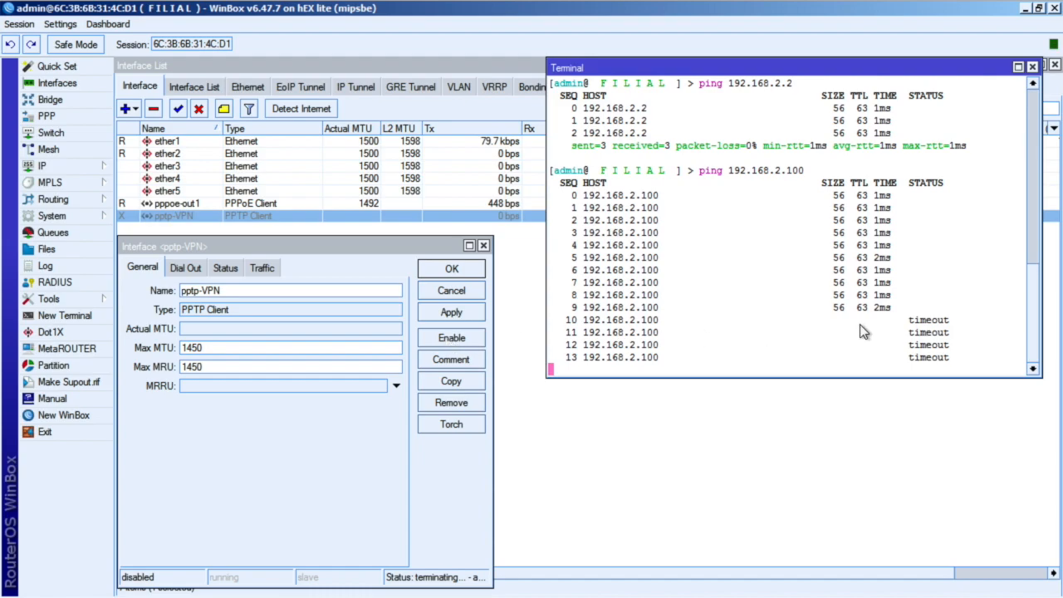
click(461, 341)
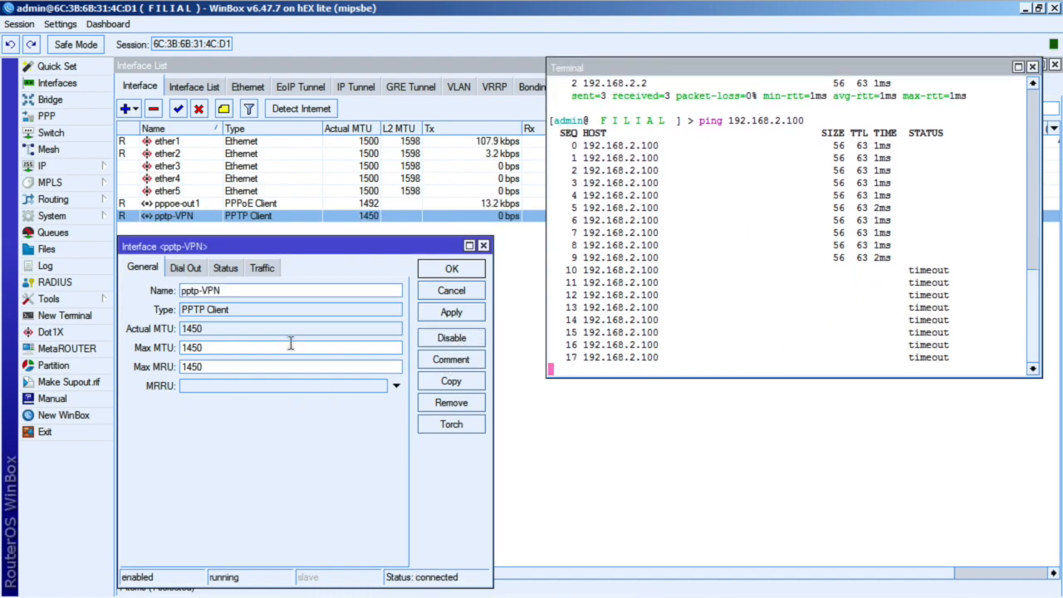
- Check the pptp-VPN interface's status and the ping replies from 192.168.2.100, then stop the ping and close the terminal
click(234, 267)
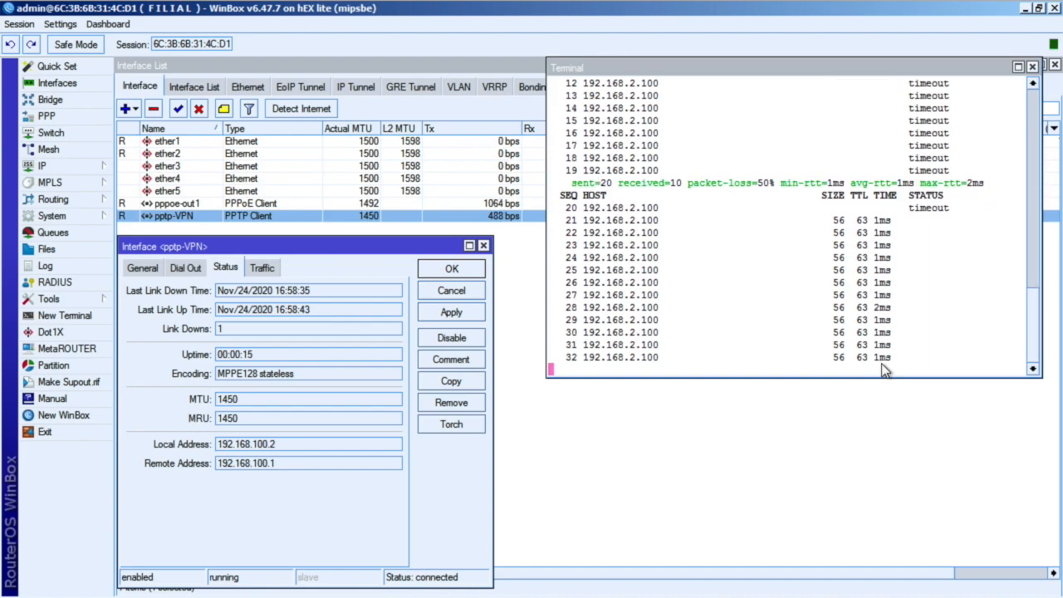
drag(657, 295, 584, 296)
click(656, 290)
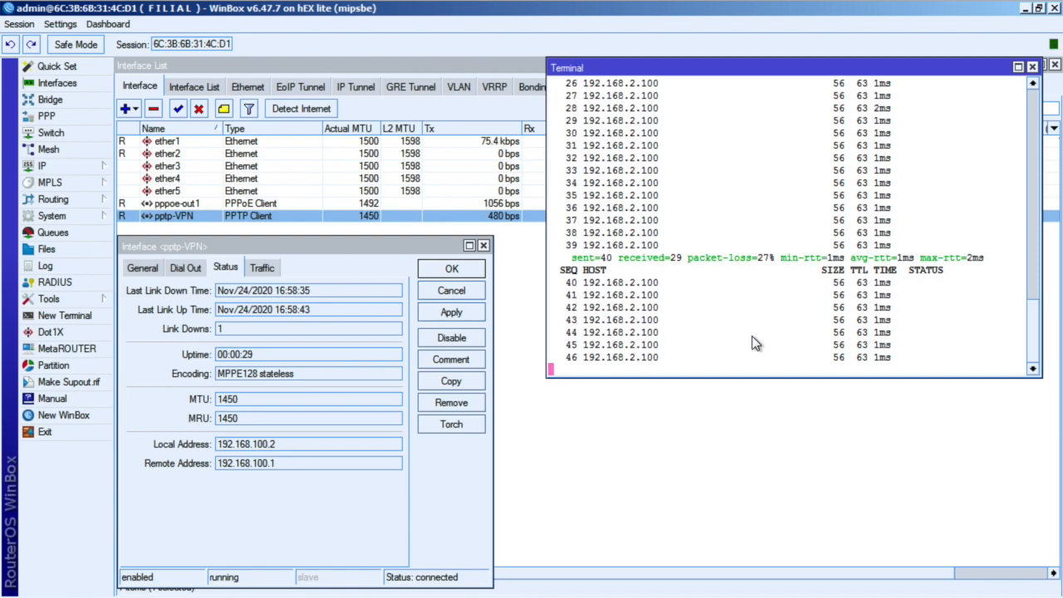
key(ctrl+c)
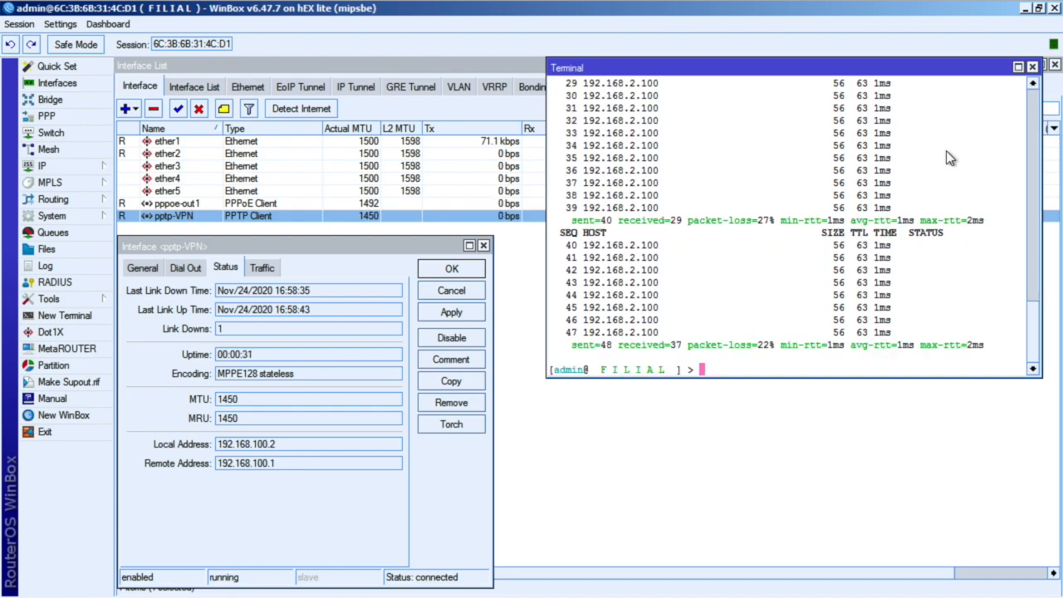
click(1032, 66)
- Open the FILIAL router's firewall and find the forward accept rules at the end of the filter rules, enlarging the window
click(91, 163)
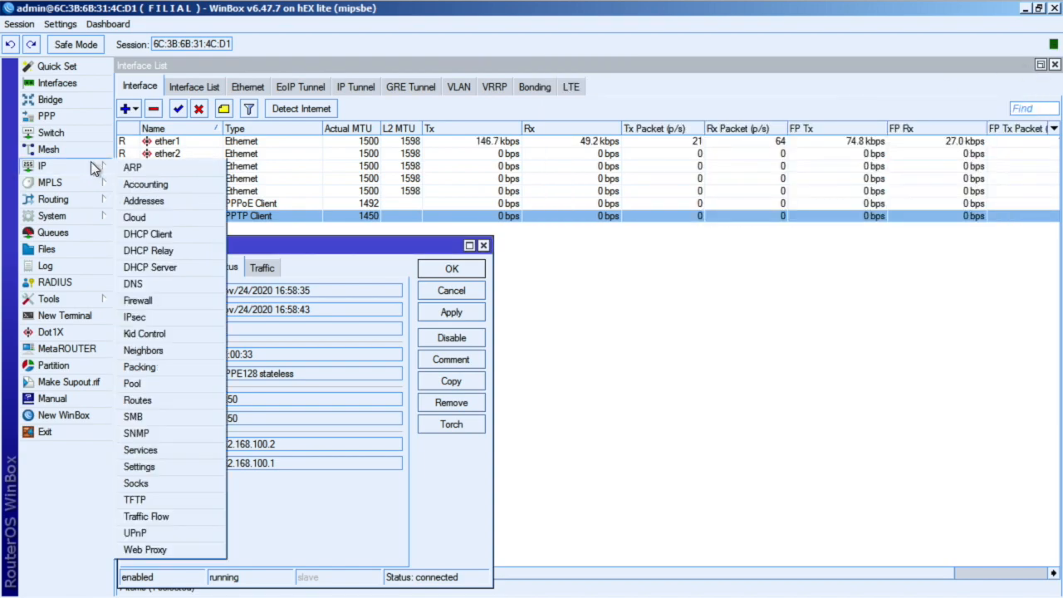
click(156, 303)
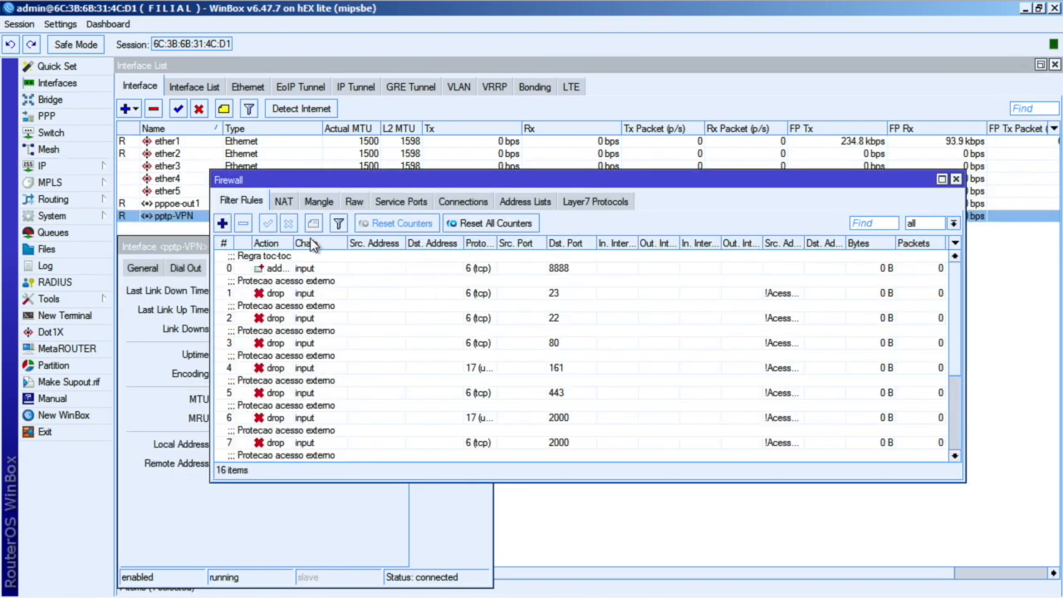
click(283, 202)
click(317, 202)
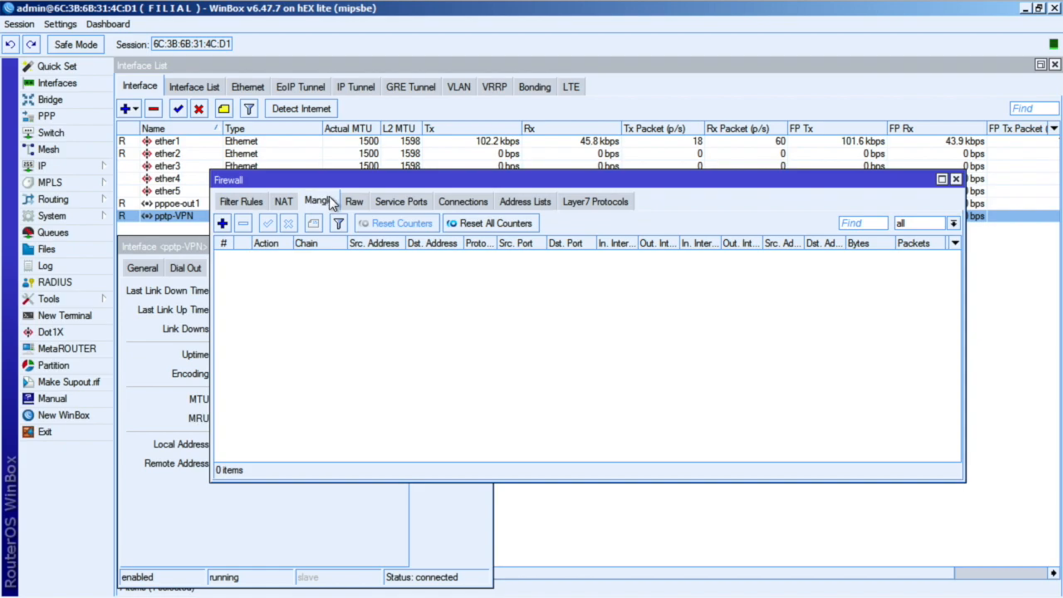
click(241, 202)
scroll(514, 336, down, 2)
scroll(515, 336, down, 2)
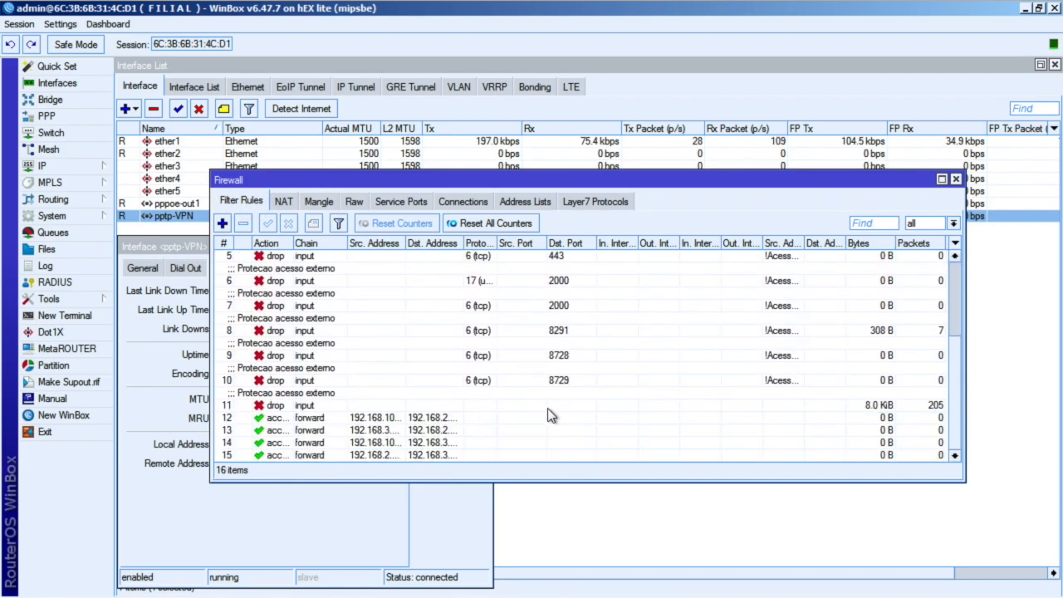
drag(480, 481, 480, 572)
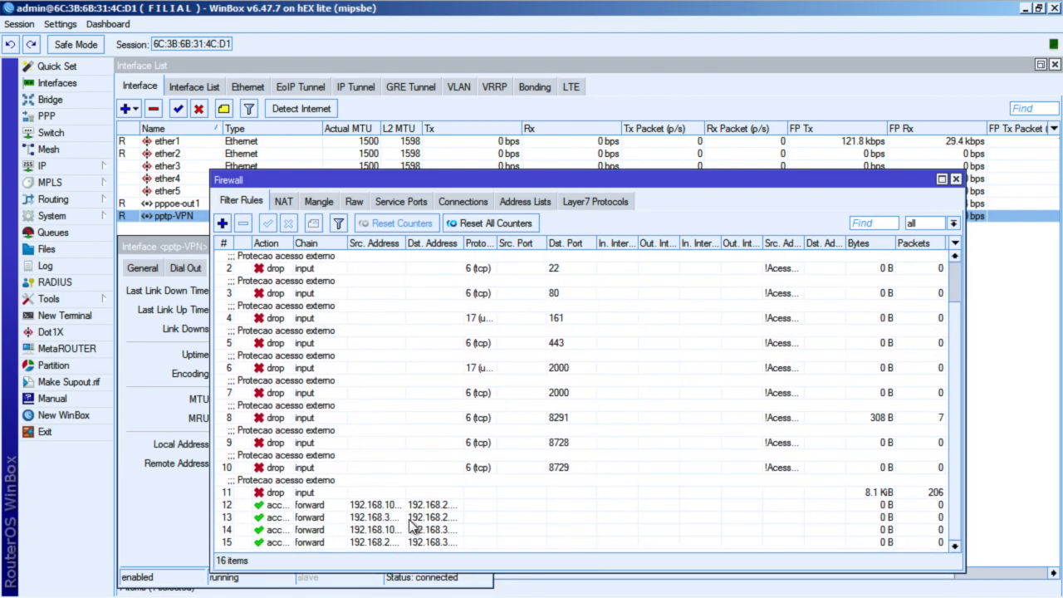
- Widen the source and destination address columns and examine the addresses of forward accept rules 12 to 15
click(406, 505)
drag(293, 242, 313, 241)
drag(428, 243, 608, 242)
scroll(601, 411, down, 1)
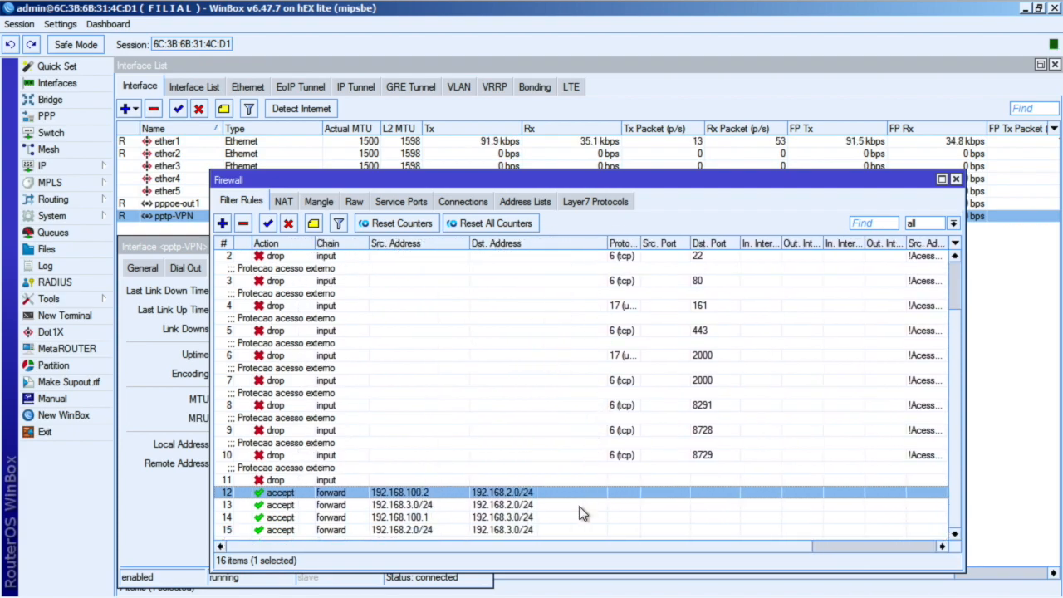
click(506, 517)
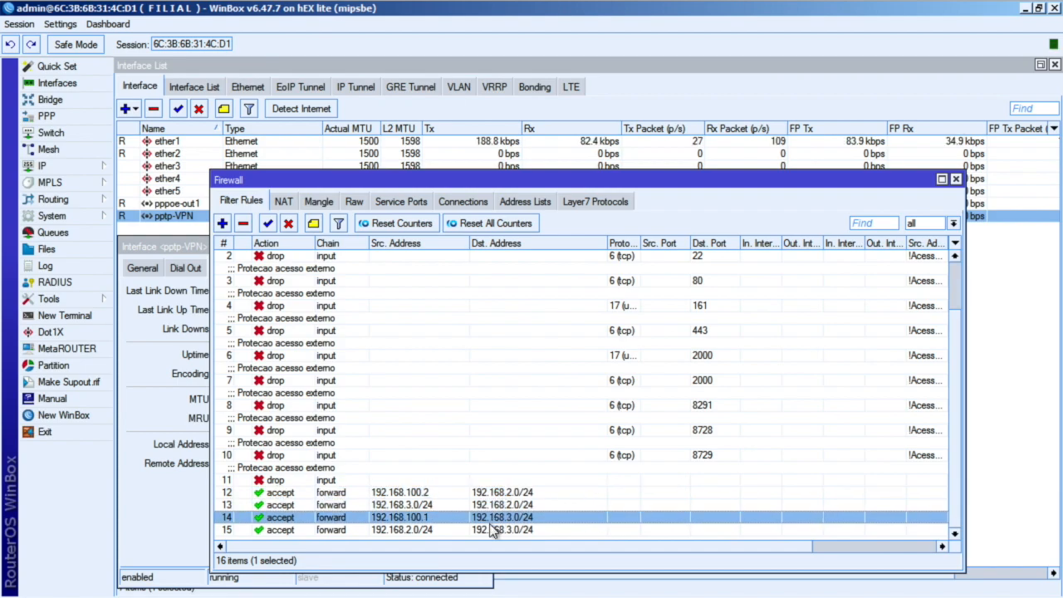
click(491, 529)
- Open the FILIAL route list and examine the destination and gateway of the static 192.168.2.0/24 route, leaving it unmodified
click(93, 169)
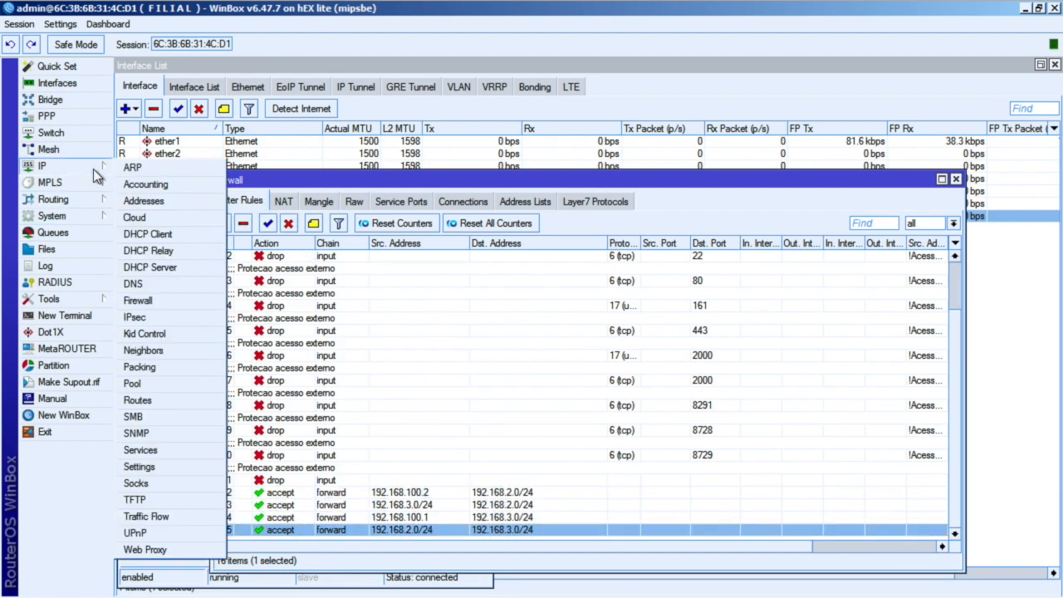
click(156, 398)
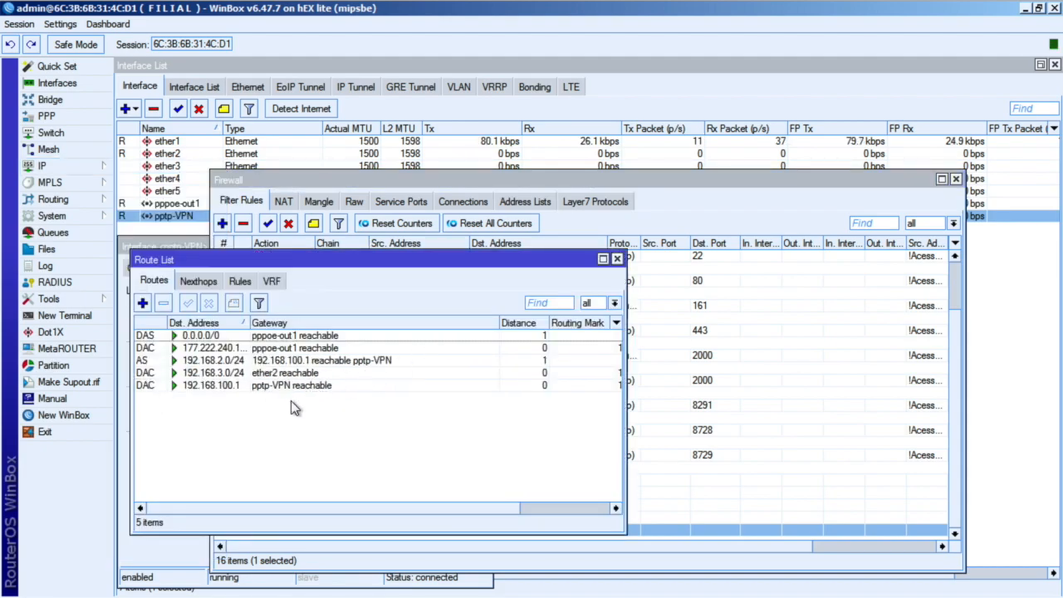
click(267, 360)
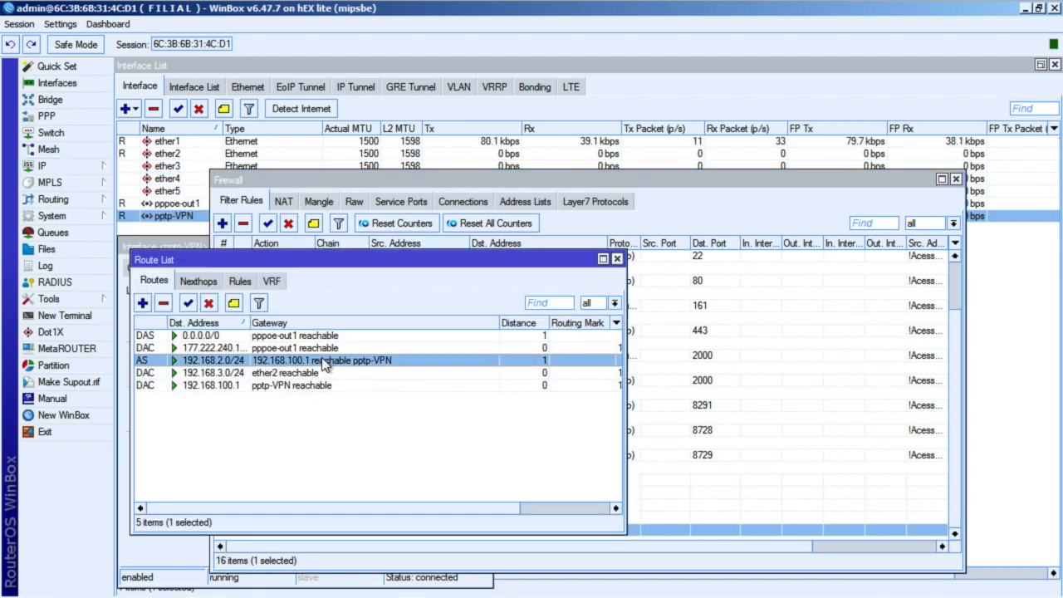
drag(623, 365, 789, 365)
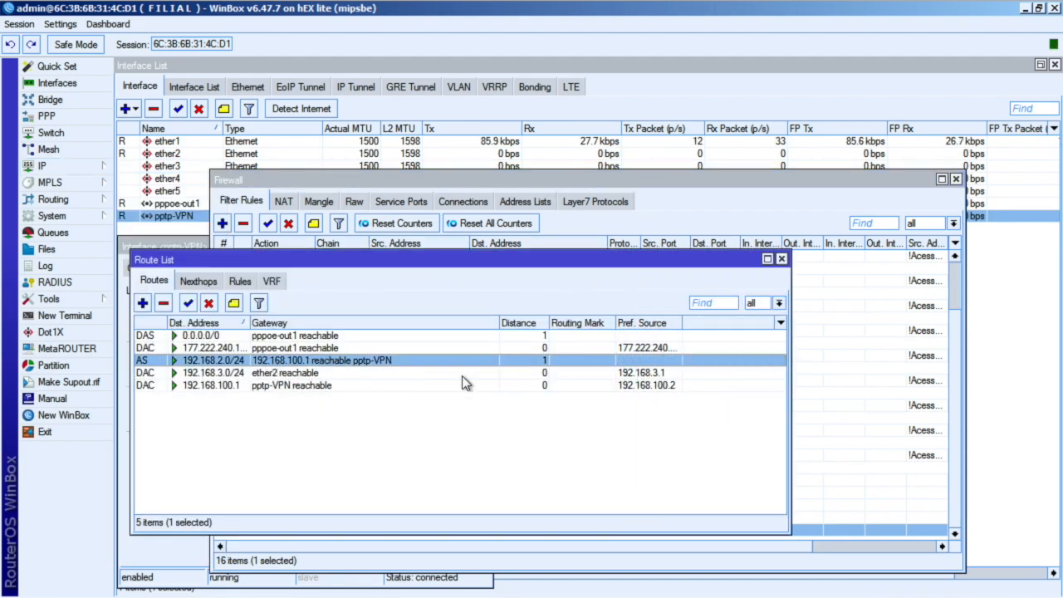
double_click(230, 366)
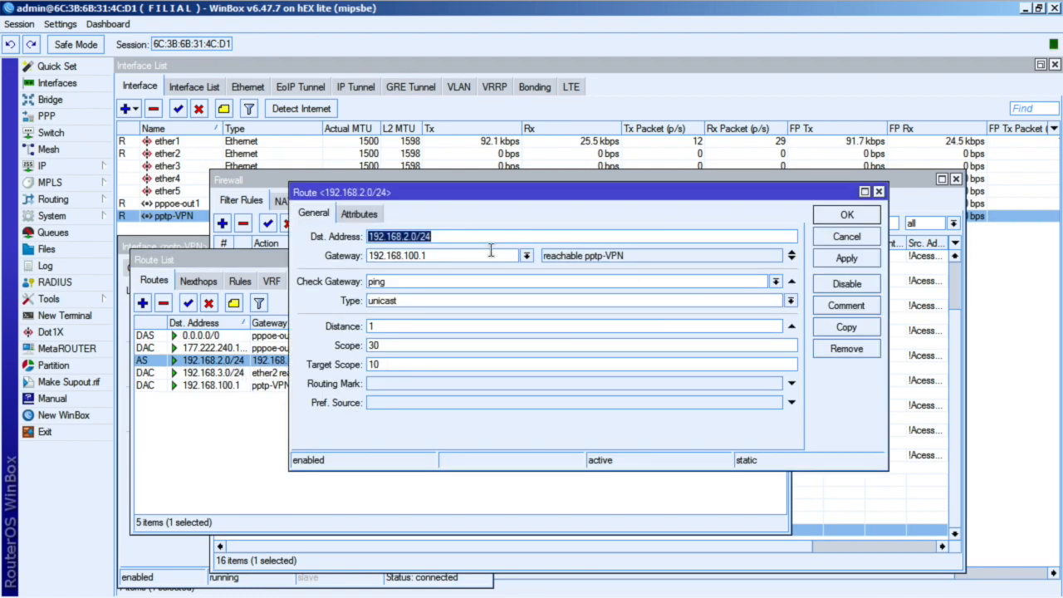
click(430, 237)
double_click(409, 237)
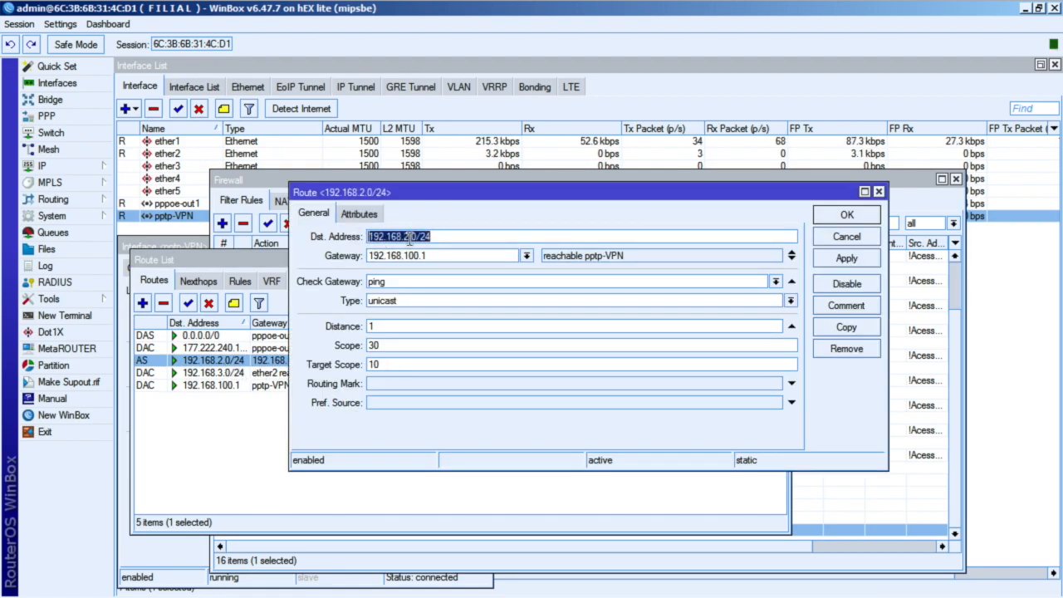
click(408, 238)
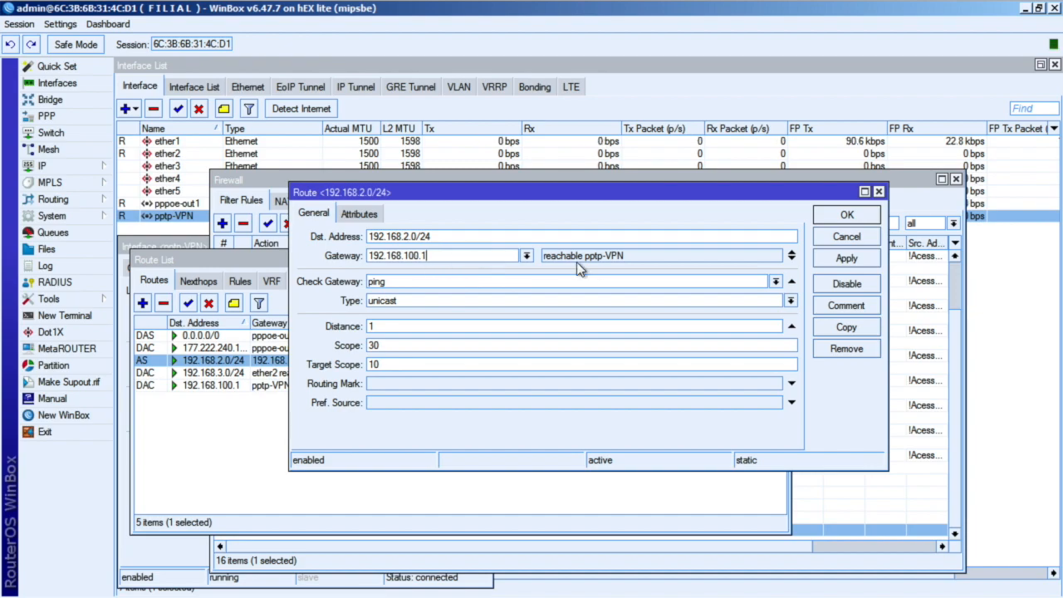
click(846, 238)
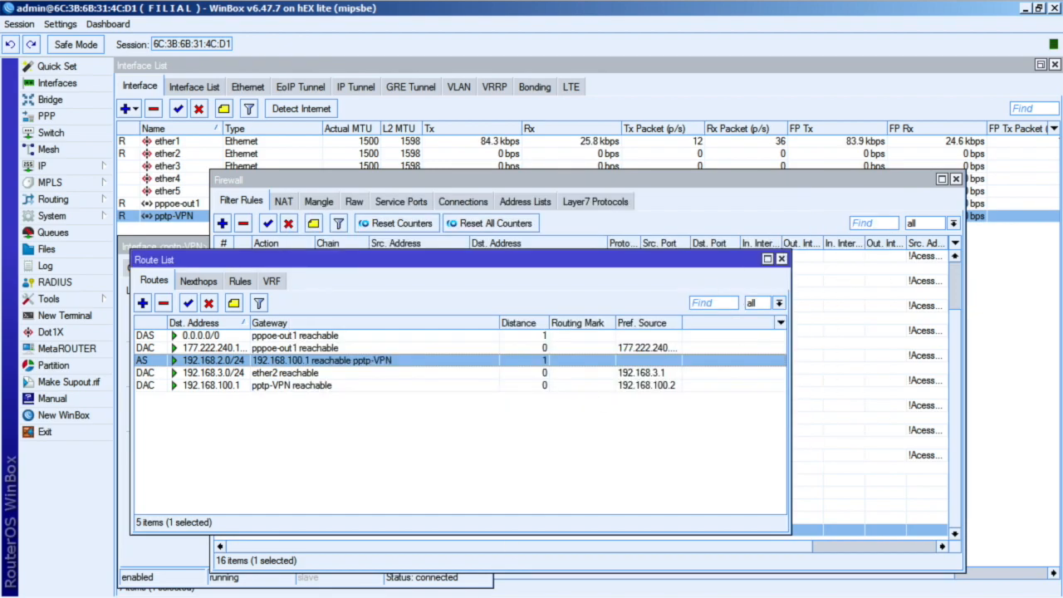
- Switch to the MATRIZ WinBox session and open its firewall filter rules, selecting forward accept rules 12 to 15 for review
click(501, 553)
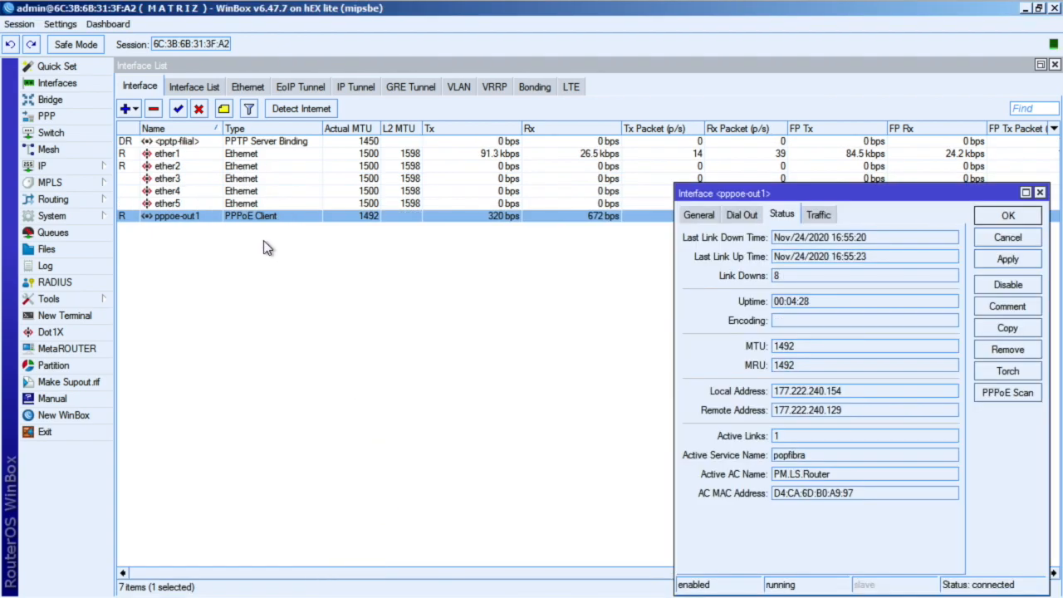
click(67, 171)
click(151, 303)
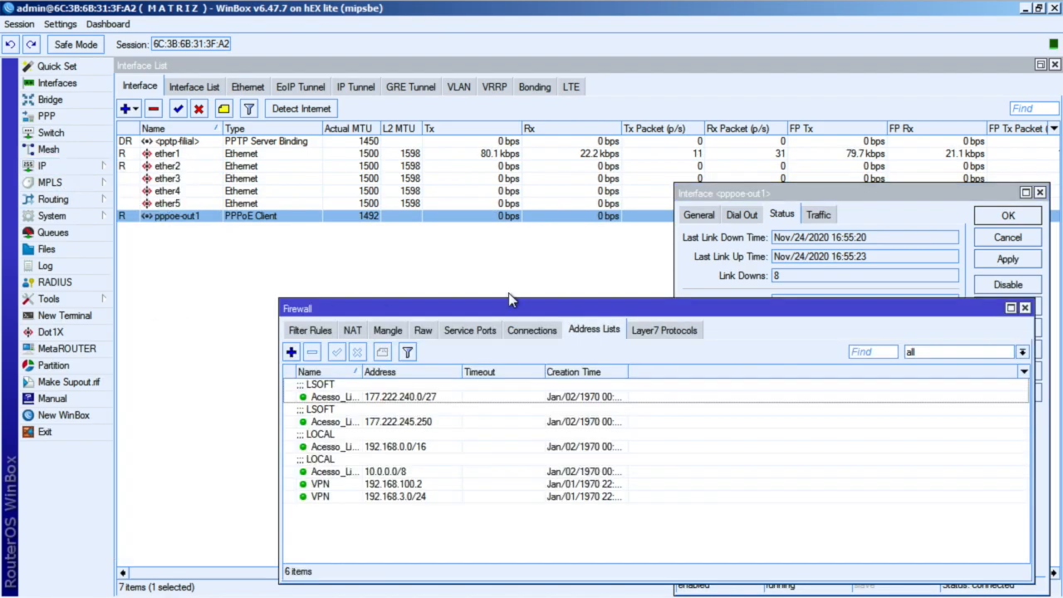
click(314, 331)
scroll(525, 468, down, 3)
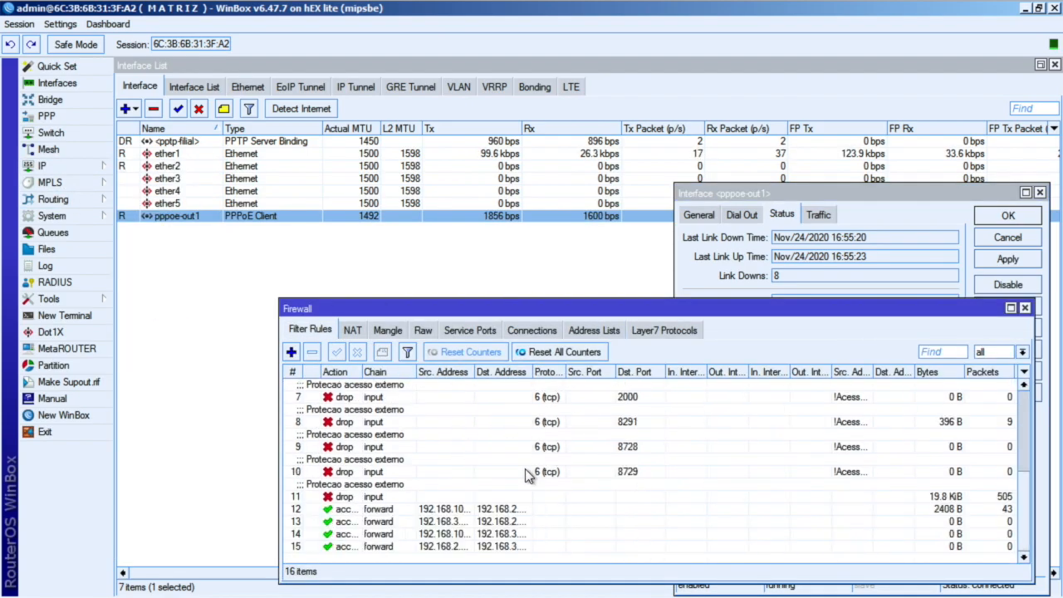
click(406, 520)
click(400, 507)
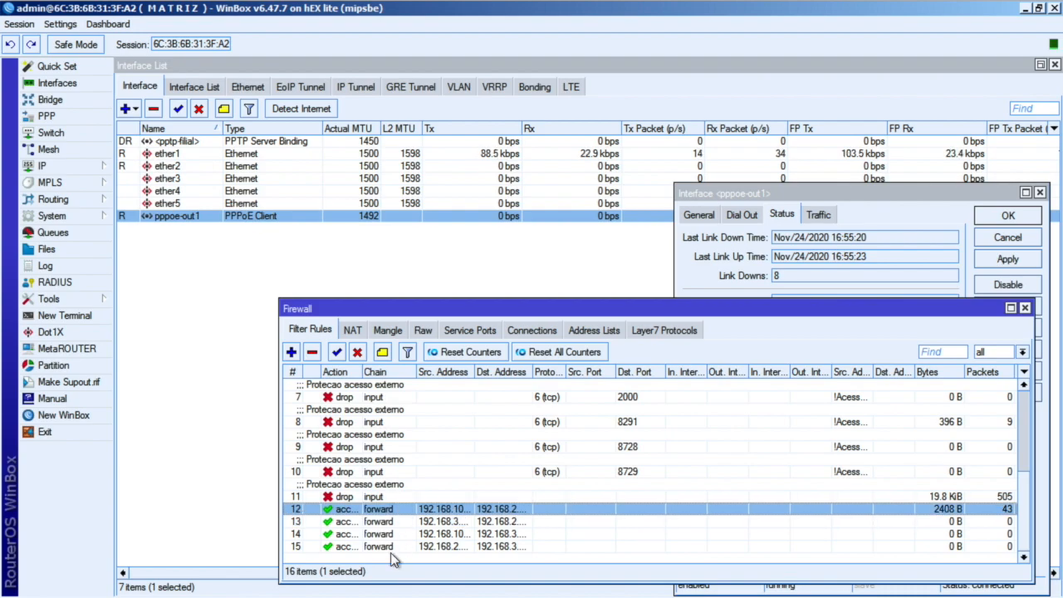
shift+click(391, 545)
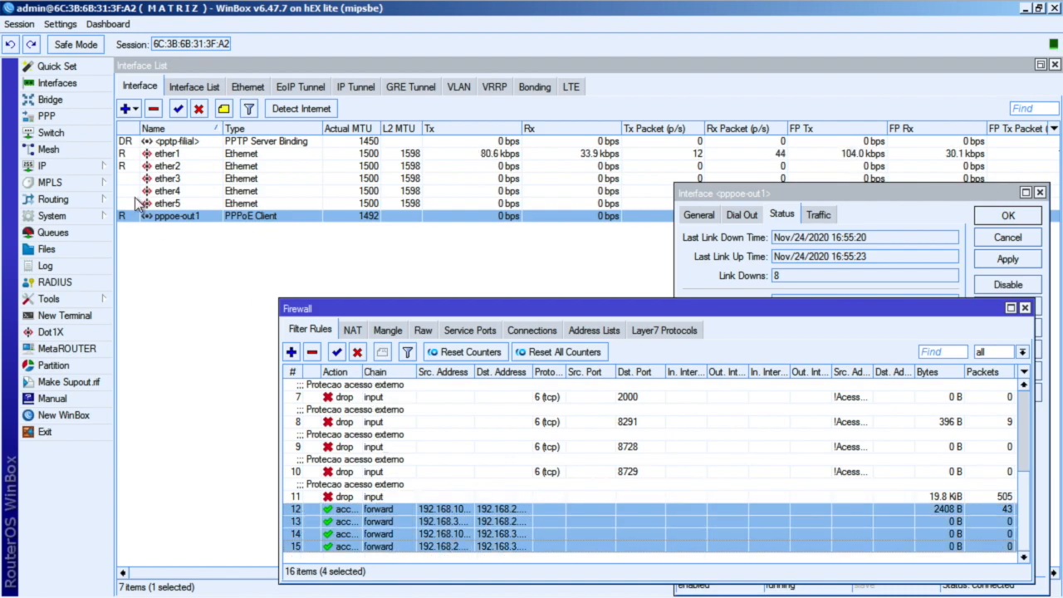
- Open the MATRIZ route list and examine the destination and gateway of the static 192.168.3.0/24 route, leaving it unmodified
click(80, 171)
click(152, 398)
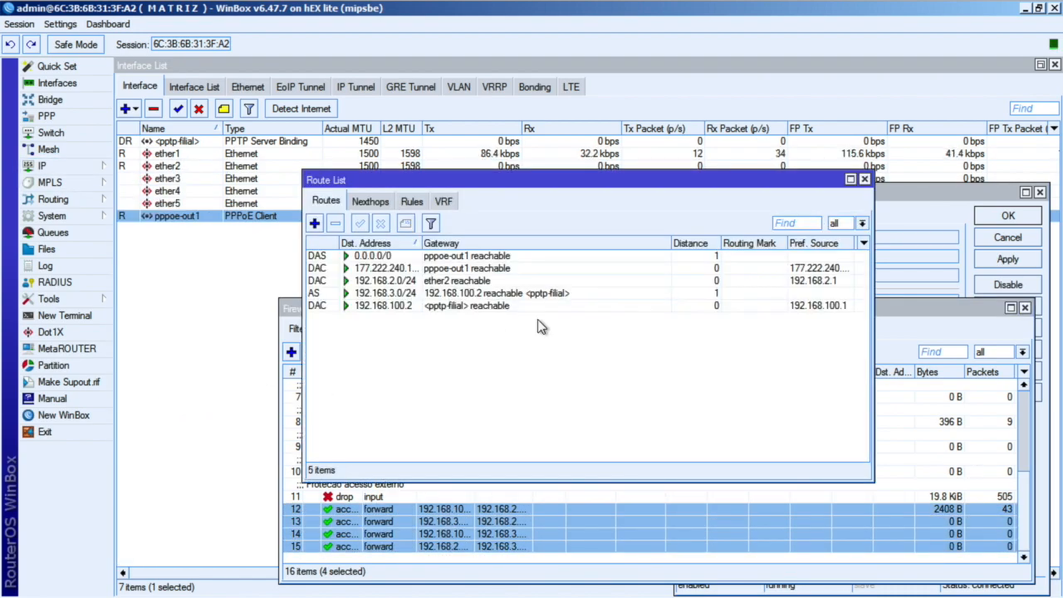
drag(422, 242, 451, 242)
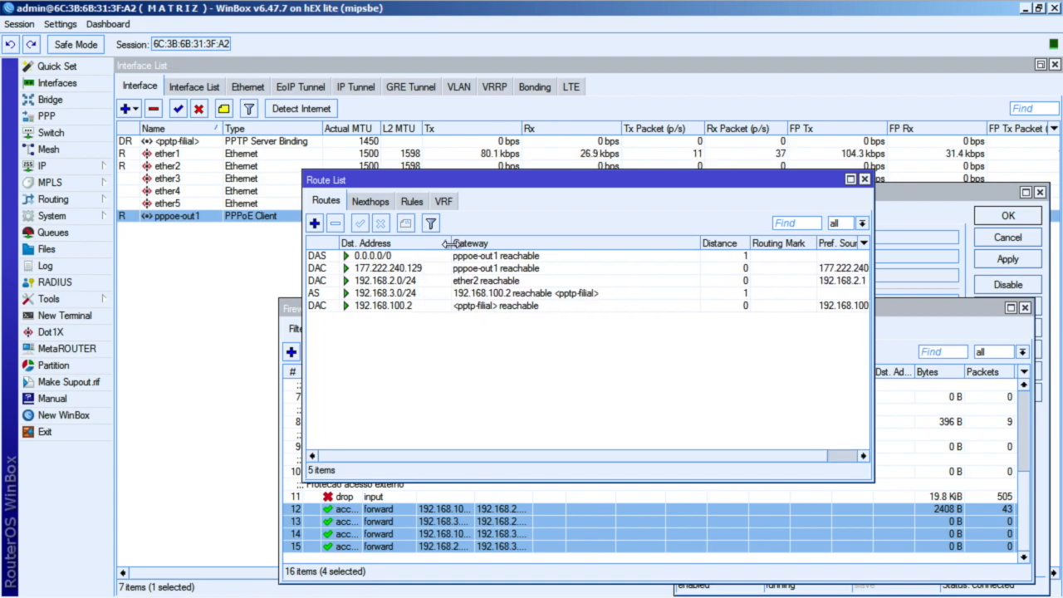
double_click(431, 294)
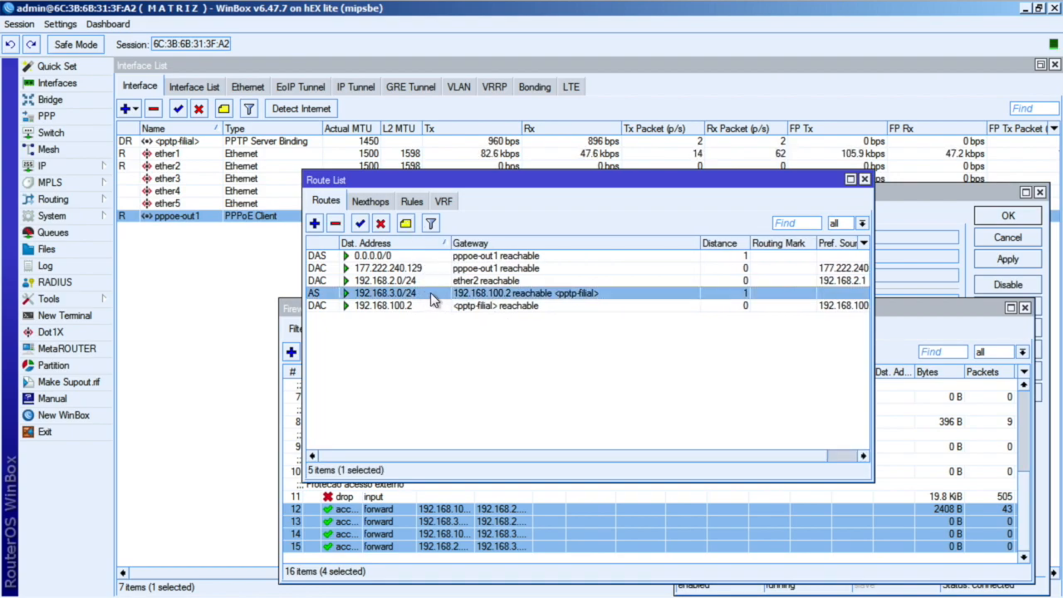
click(410, 237)
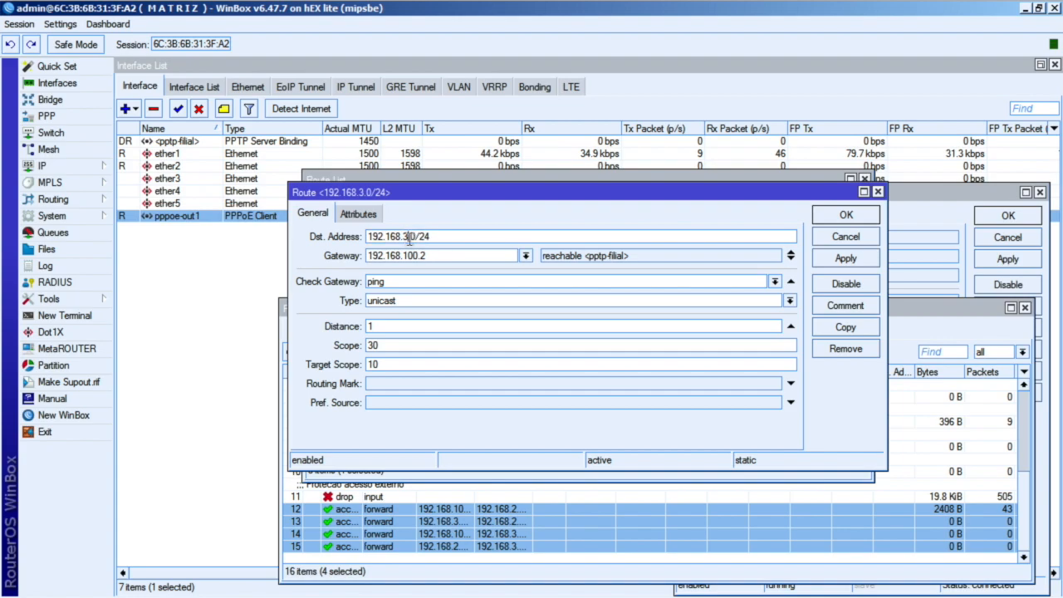
drag(447, 236, 340, 235)
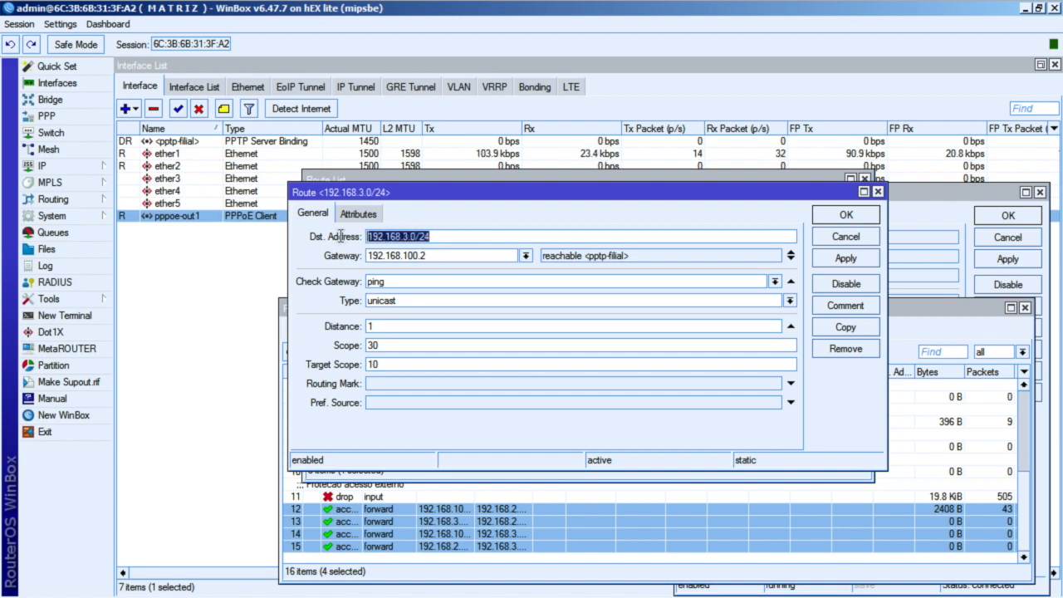
click(485, 255)
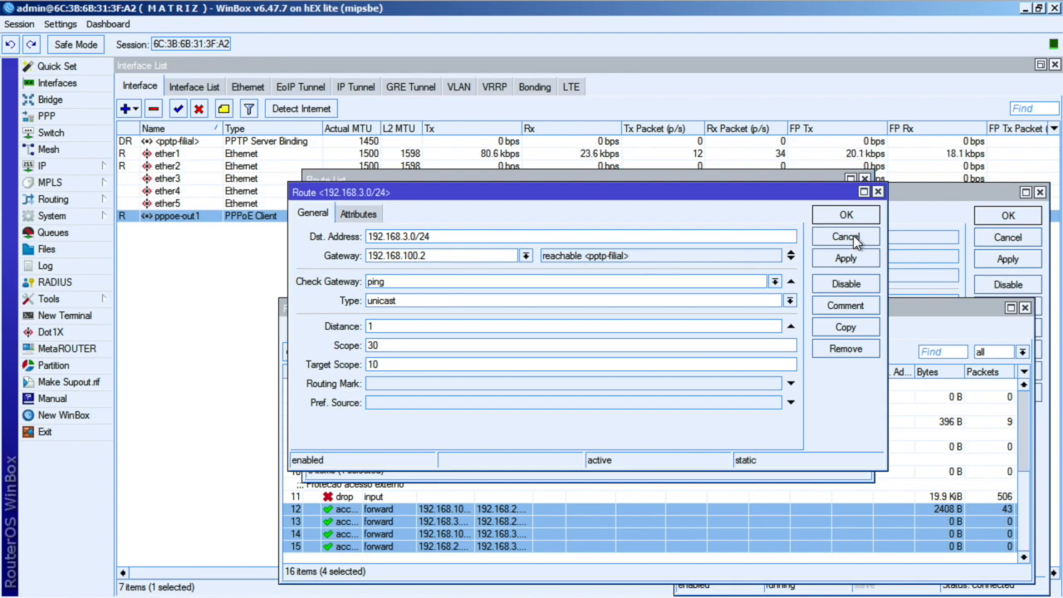
click(852, 235)
click(863, 178)
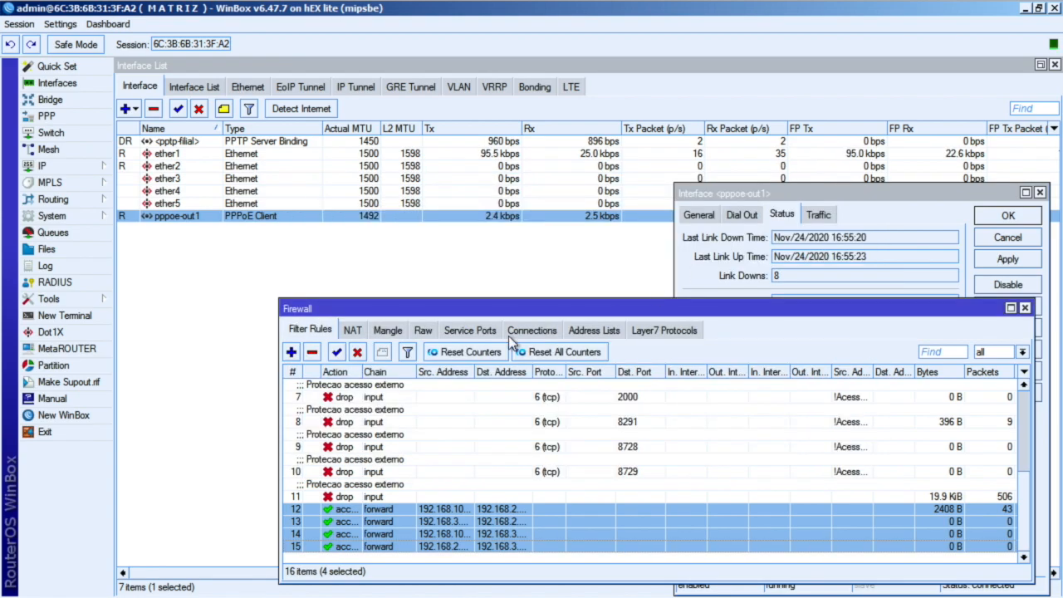
- Close the firewall rules and inspect the connection status of the pptp-filial server binding, closing its details
click(1024, 308)
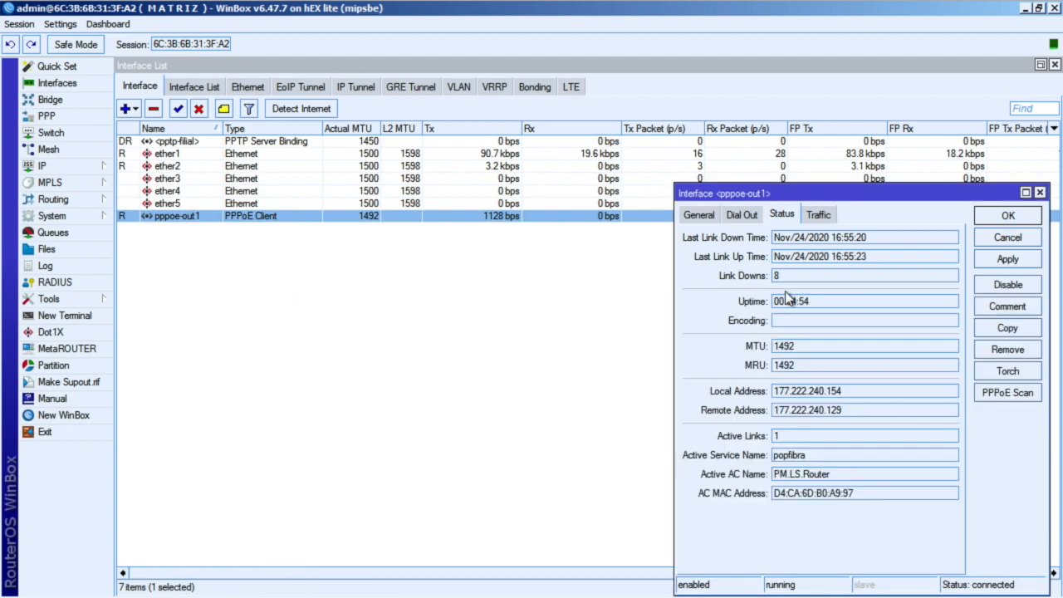
click(231, 142)
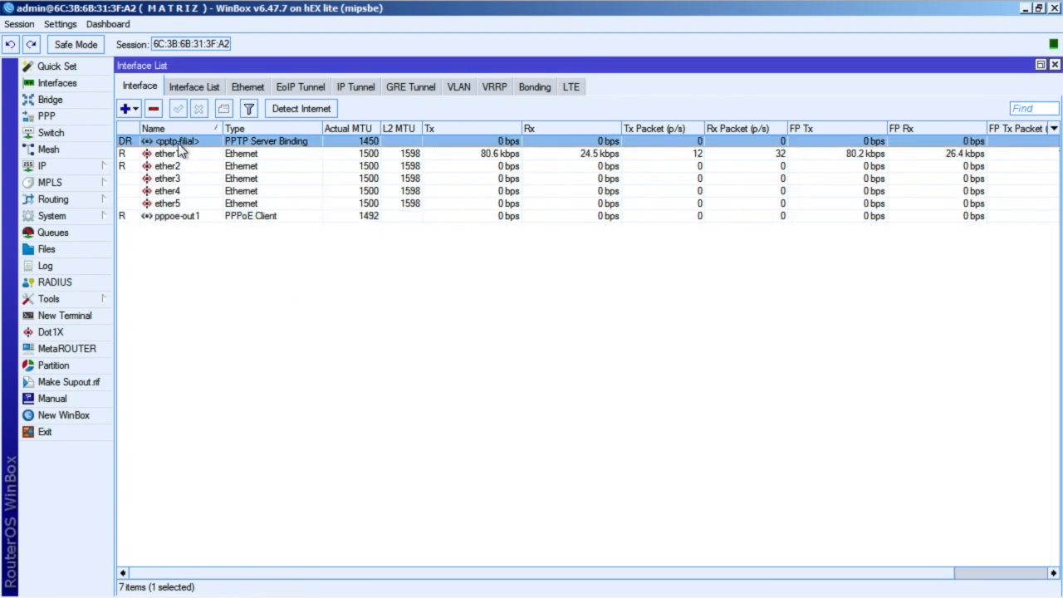
double_click(180, 143)
click(464, 170)
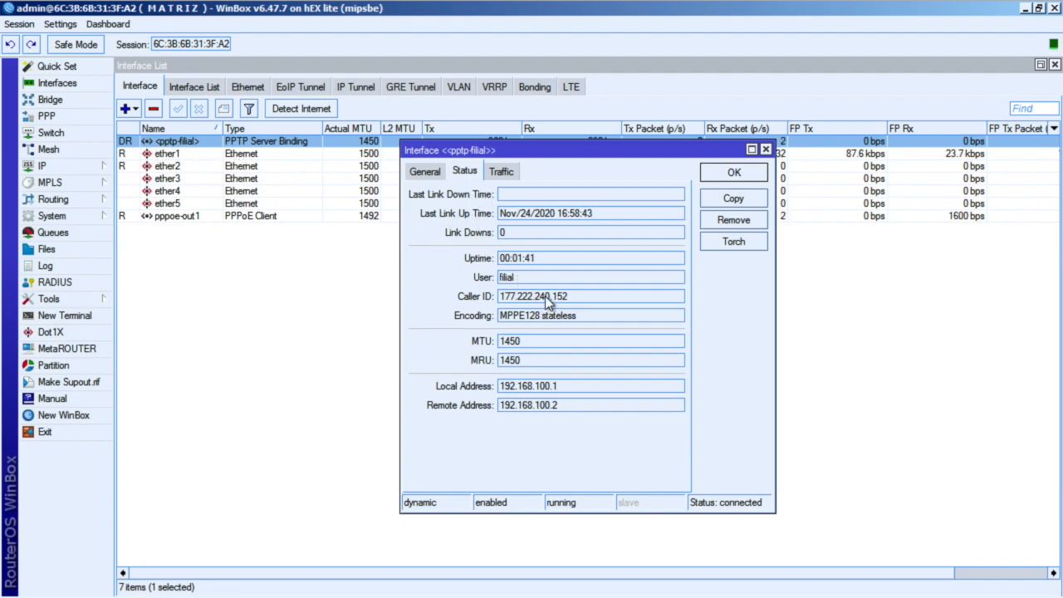
click(765, 150)
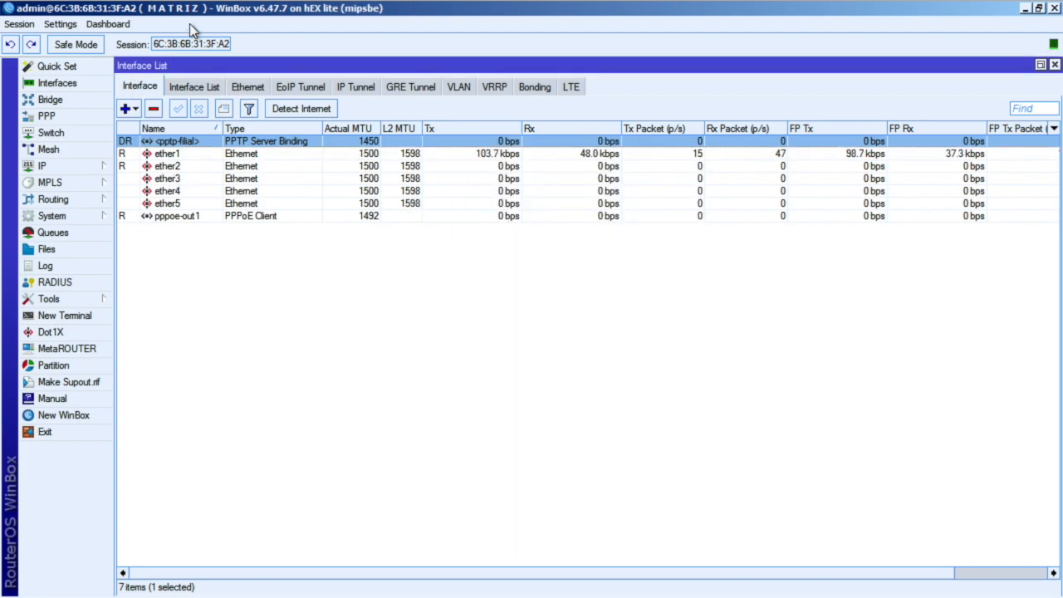